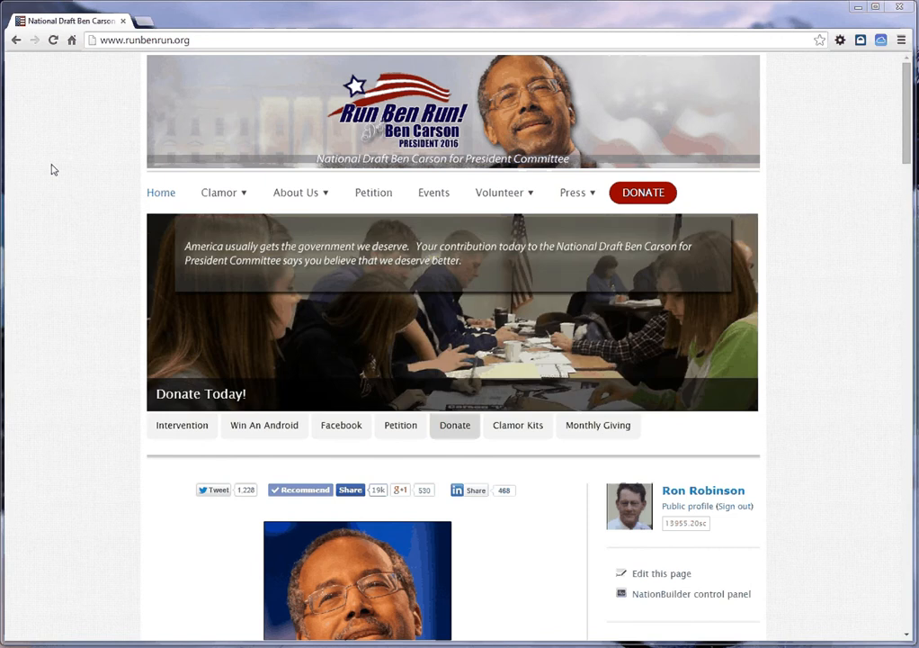
Step: Create a new drafted event page named "myevent" under the website's Events page
left_click(380, 205)
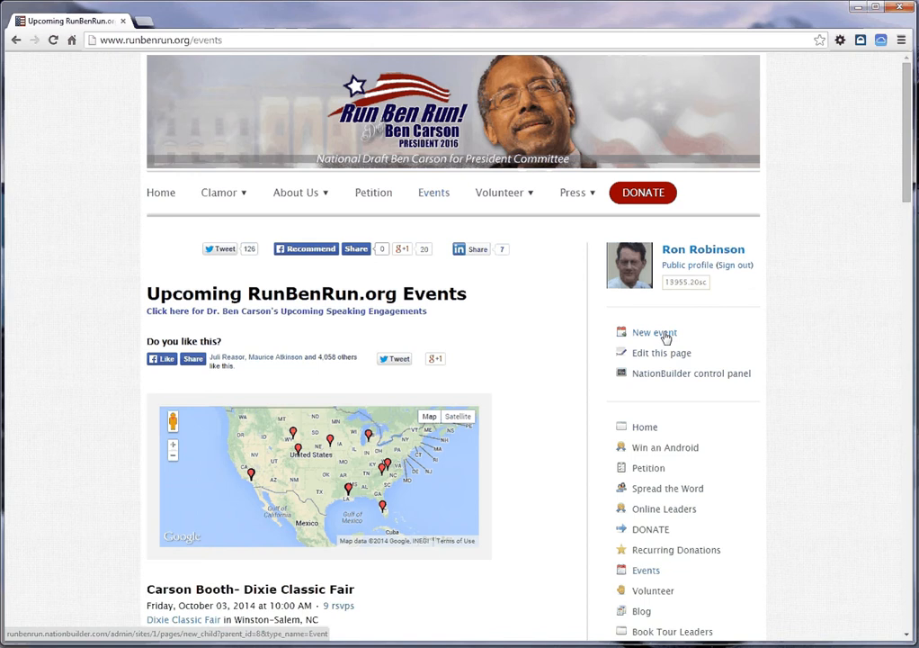
left_click(666, 338)
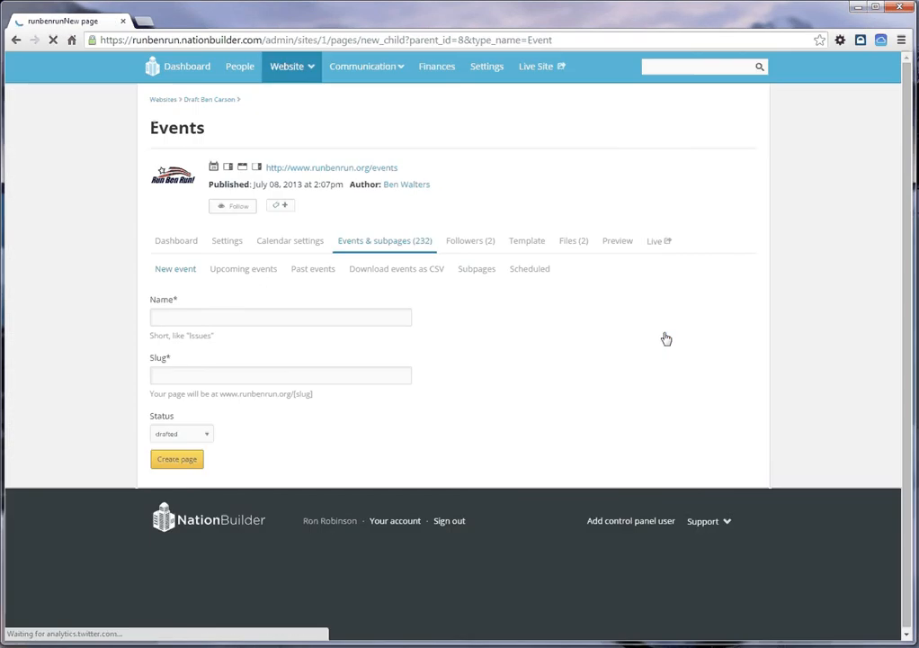
left_click(165, 316)
type("my")
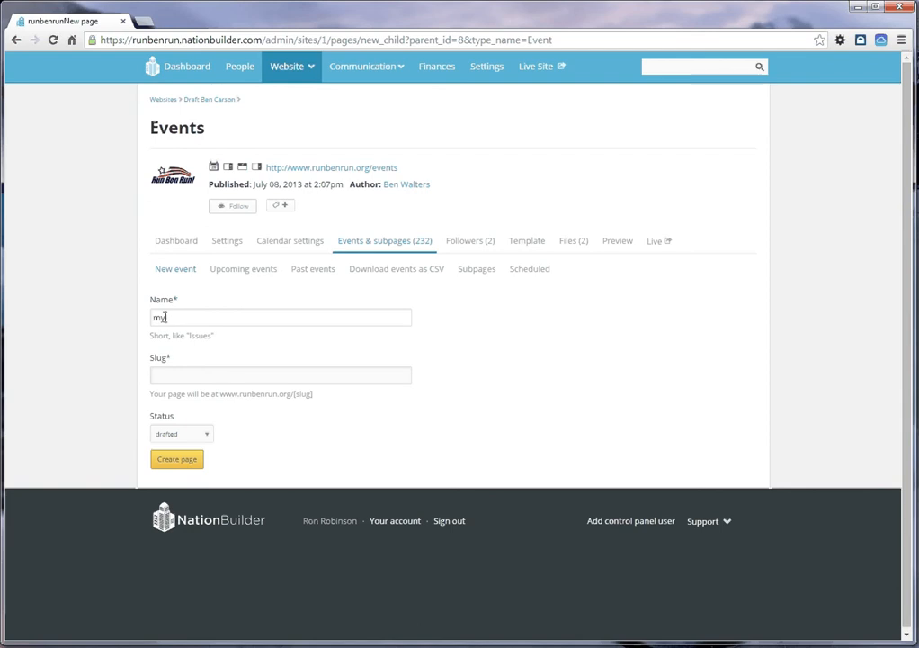
type("event")
left_click(163, 460)
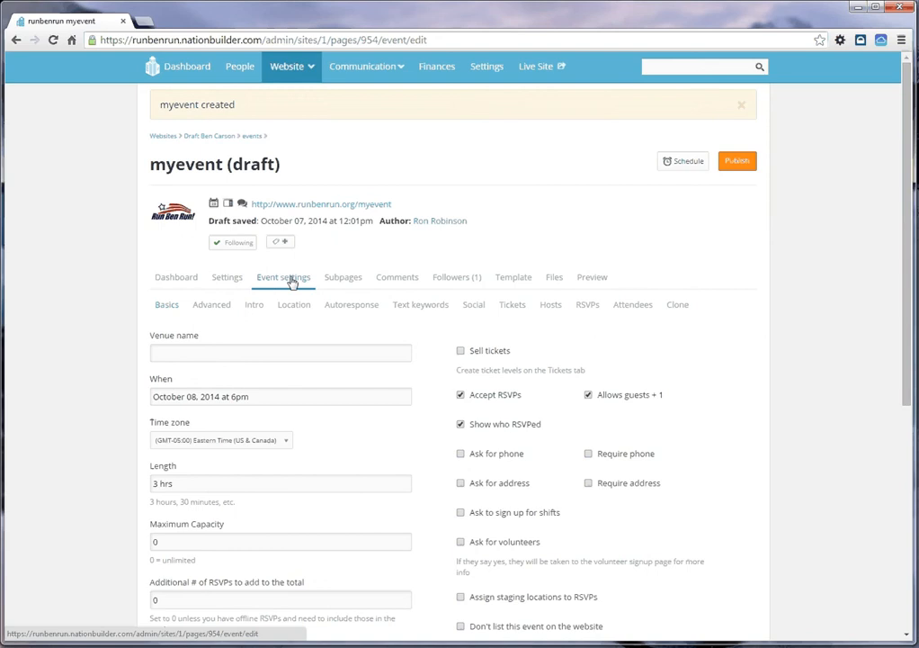
Step: Enter "Staples Center" as the event's venue name
left_click(187, 351)
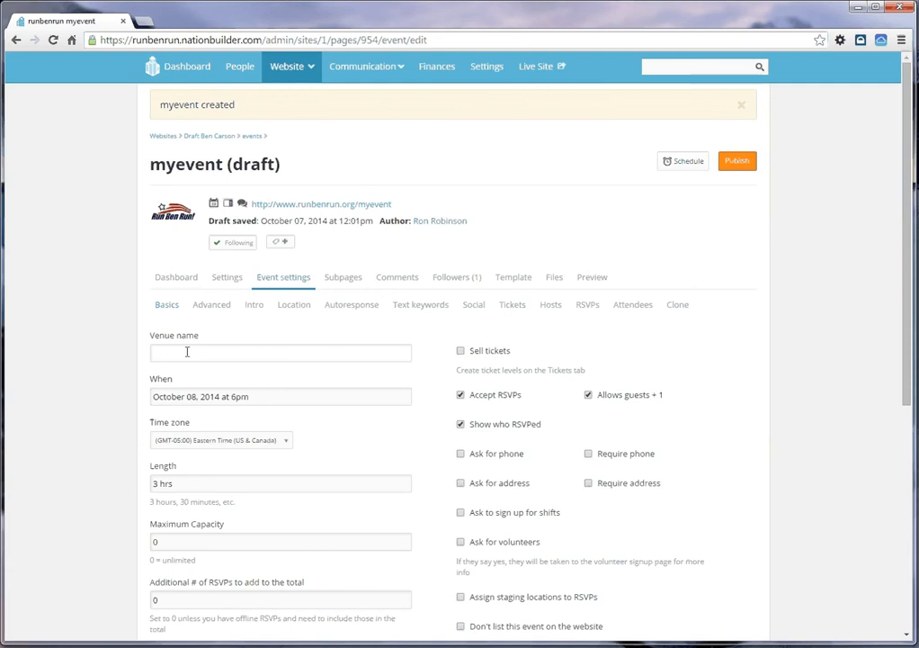
type("S")
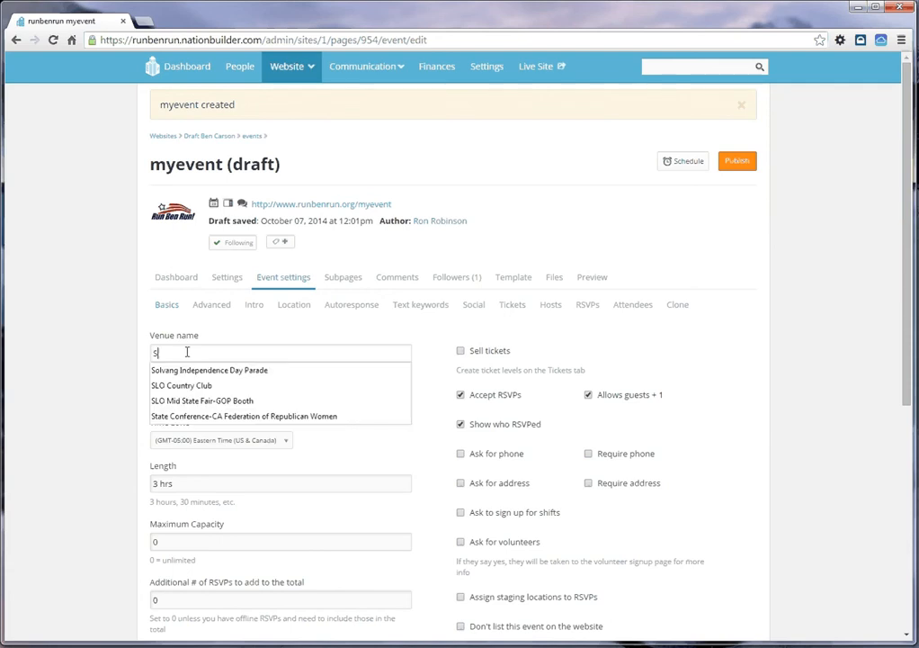
type("aples")
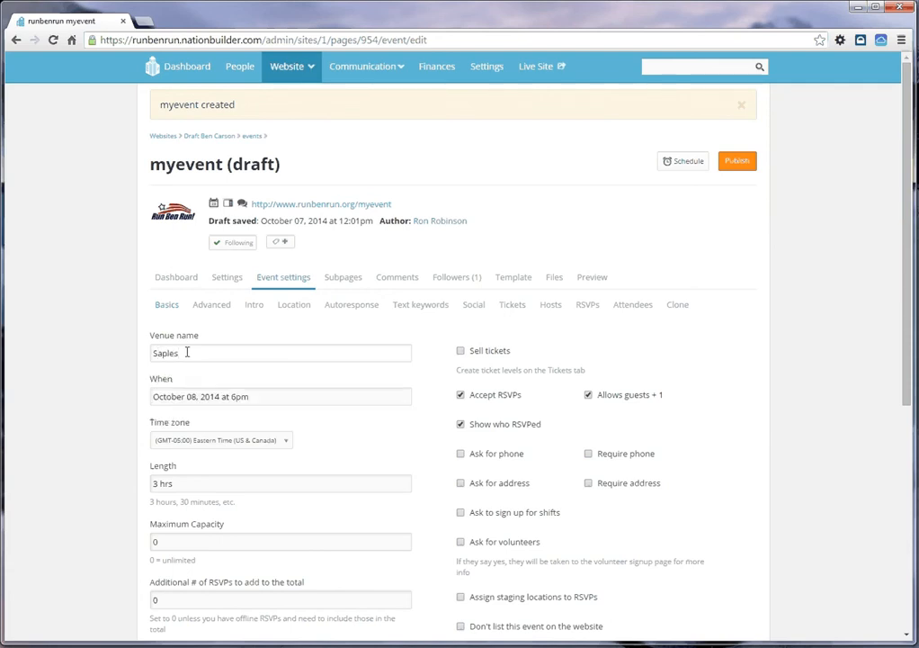
key("BackSpace")
key("BackSpace")
key("BackSpace")
key("BackSpace")
key("BackSpace")
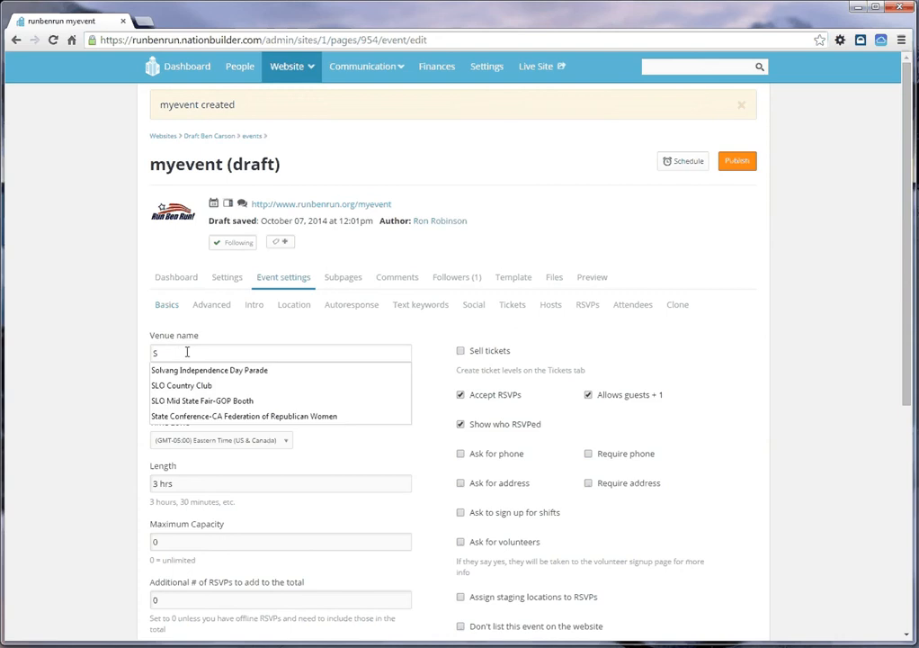
type("taples ")
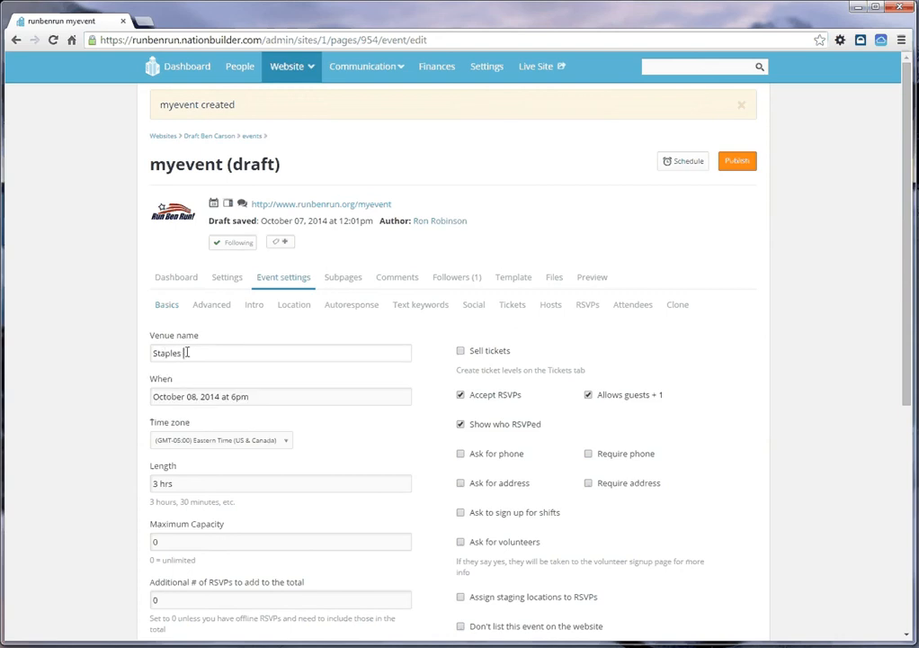
type("Center")
Step: Set the event's length to 1 hrs
scroll(153, 342, "down", 2)
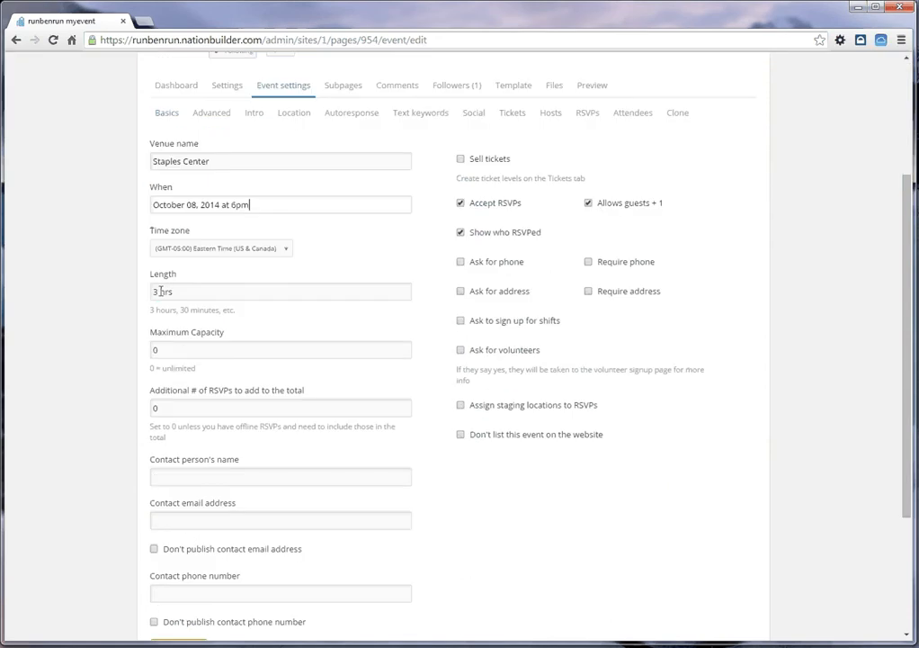
left_click_drag(159, 291, 131, 291)
type("1")
scroll(119, 288, "down", 2)
left_click_drag(168, 219, 144, 218)
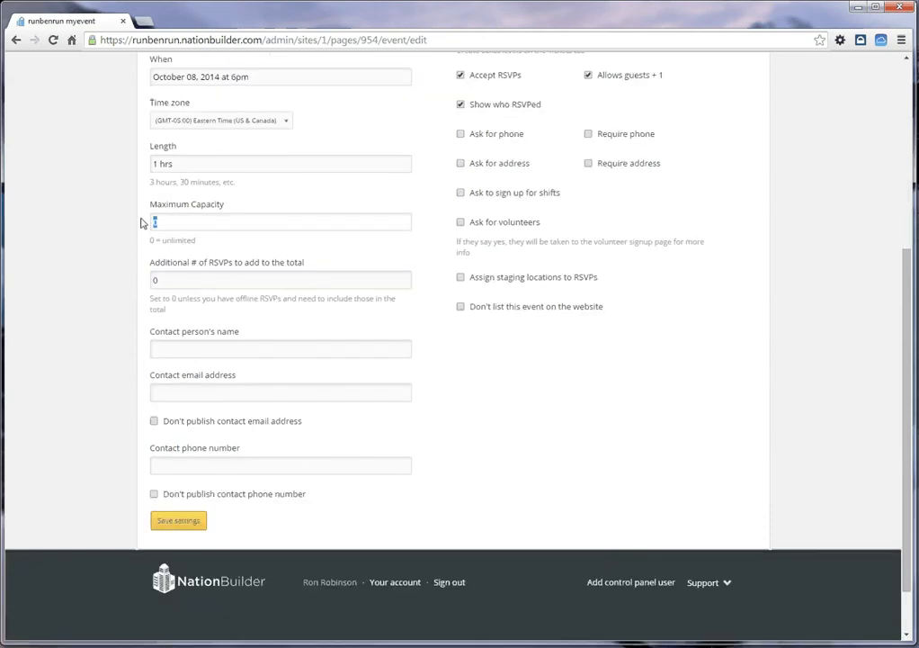
left_click(139, 219)
Step: Fill in the contact person's name and the contact email address for the event
left_click(171, 346)
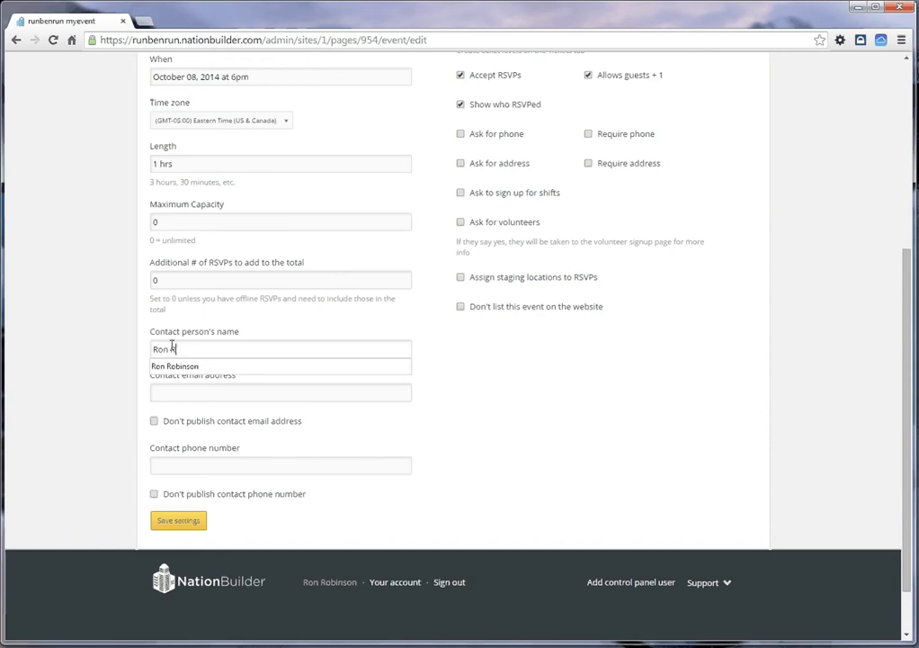
left_click(183, 393)
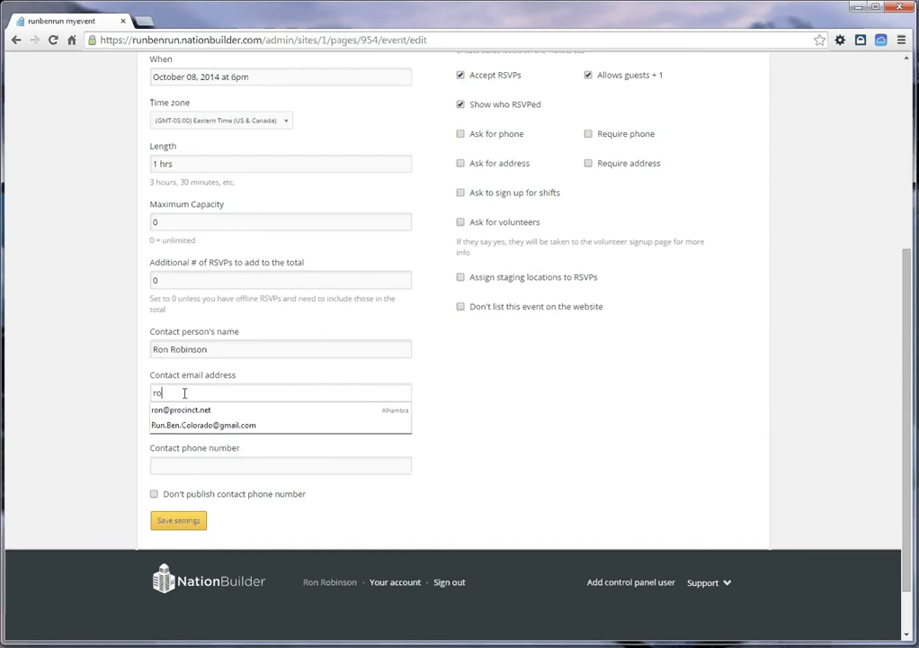
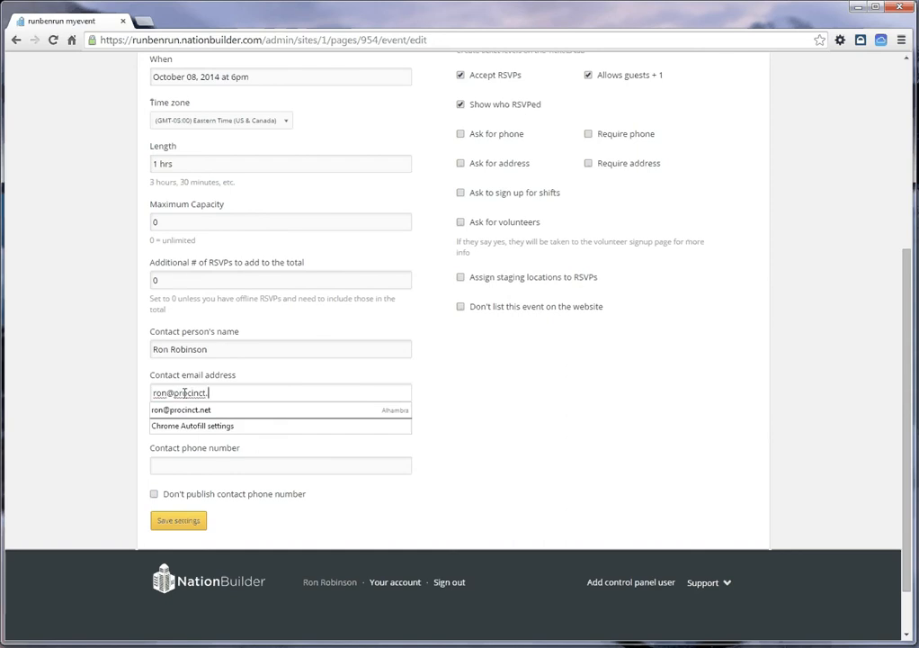
Step: Fill in the event's contact phone number
left_click(172, 466)
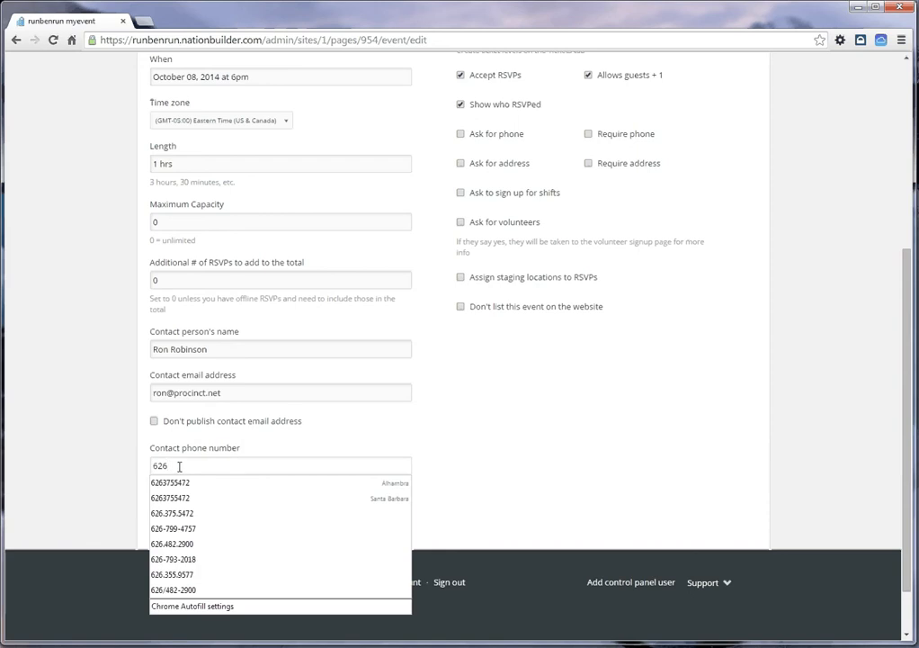
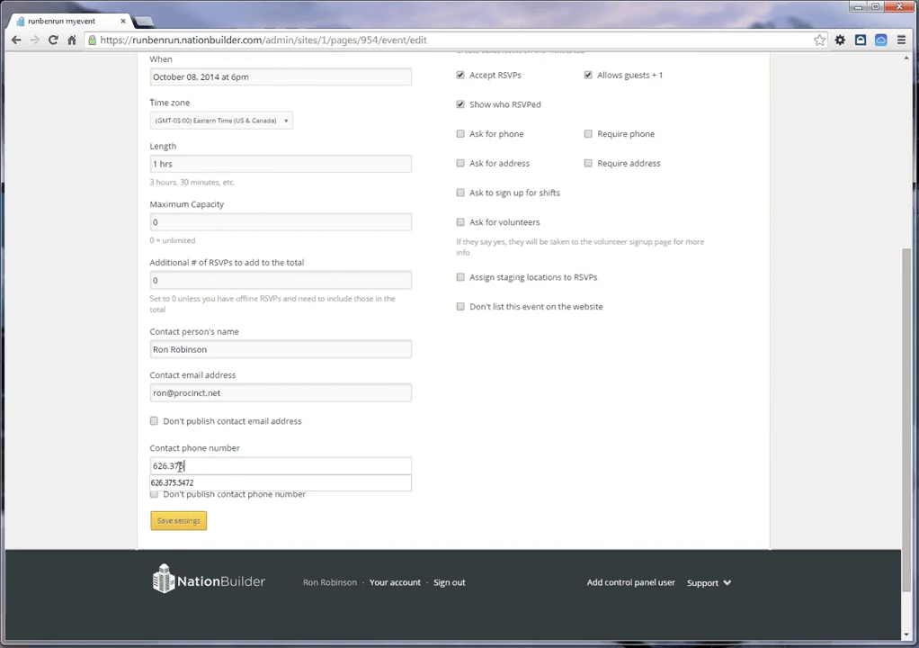
key("Return")
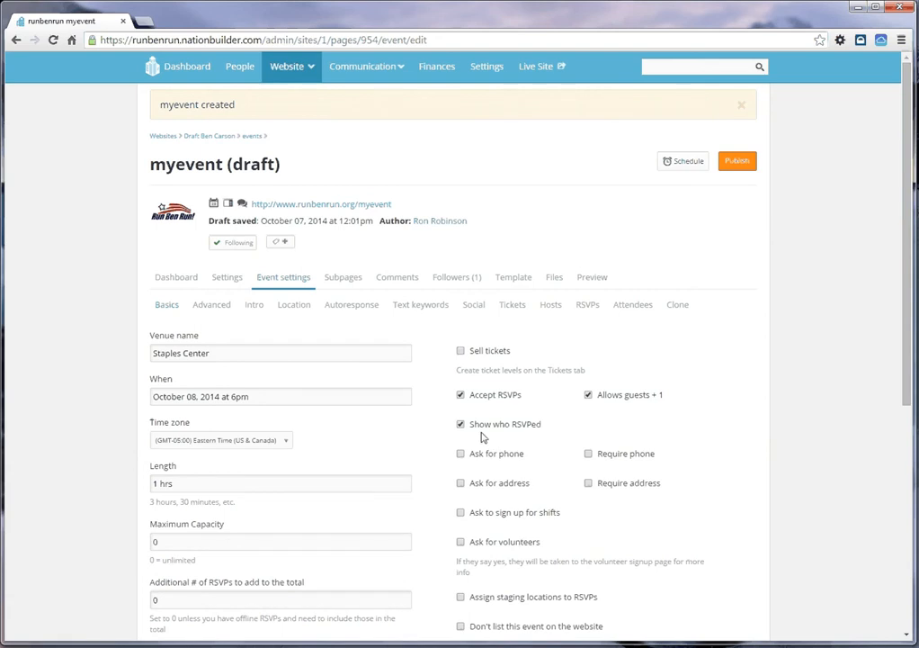
Step: Enable asking RSVPs for phone and address, and save the basic event settings
scroll(484, 437, "down", 1)
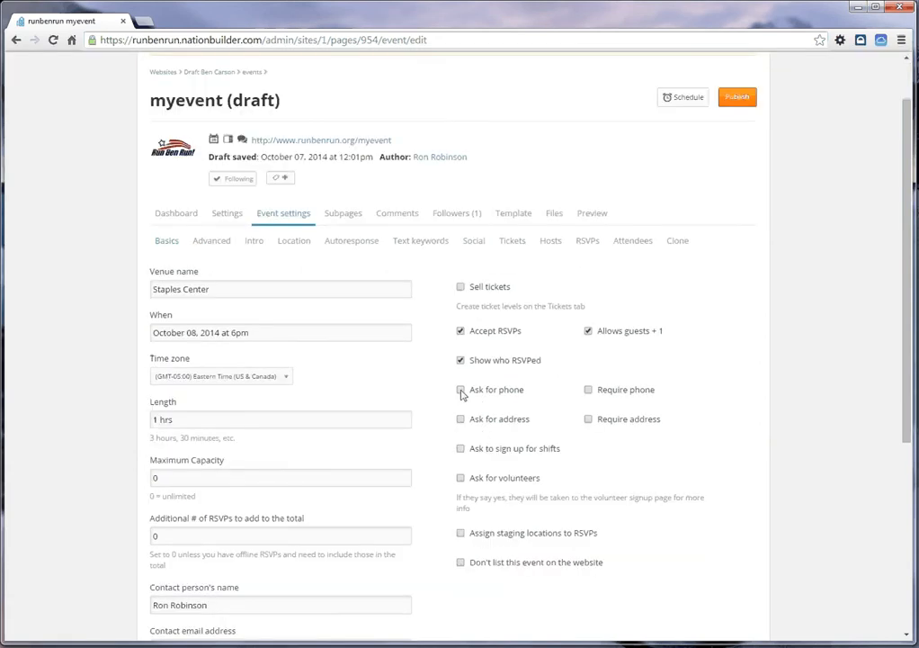
left_click(460, 390)
left_click(461, 420)
scroll(498, 409, "down", 1)
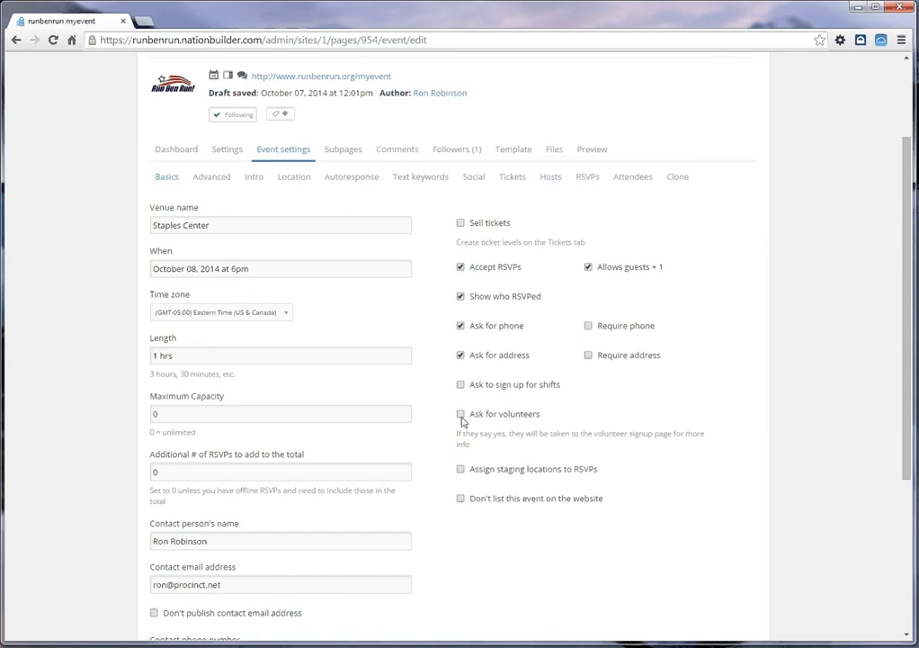
scroll(421, 402, "down", 5)
left_click(174, 457)
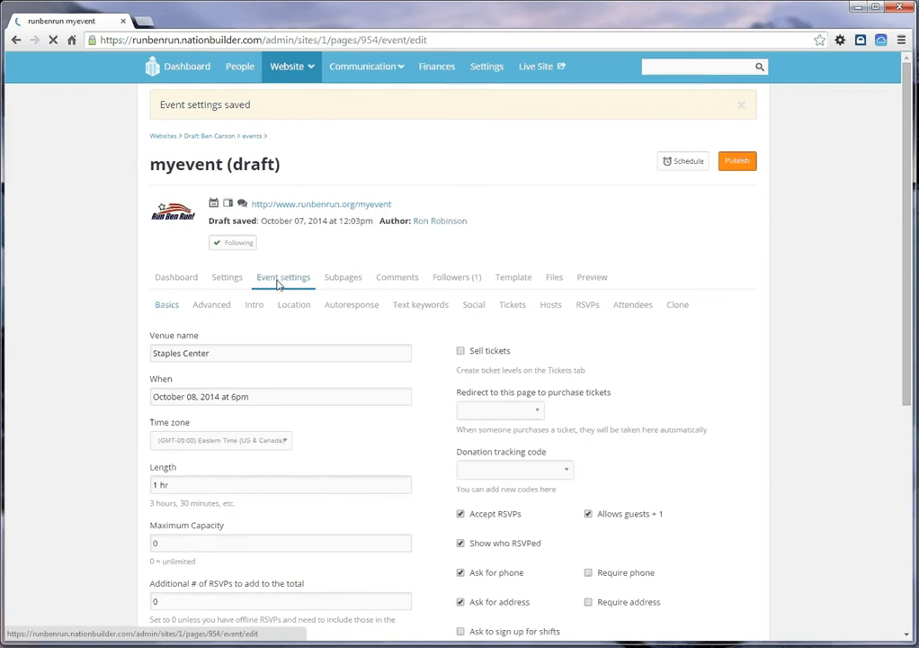
left_click(225, 279)
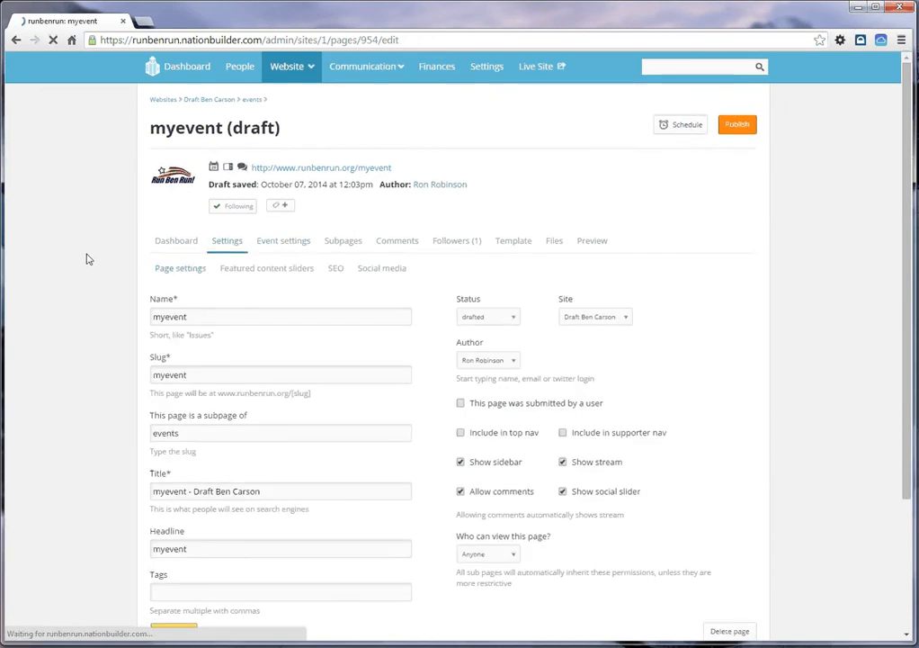
scroll(87, 261, "down", 3)
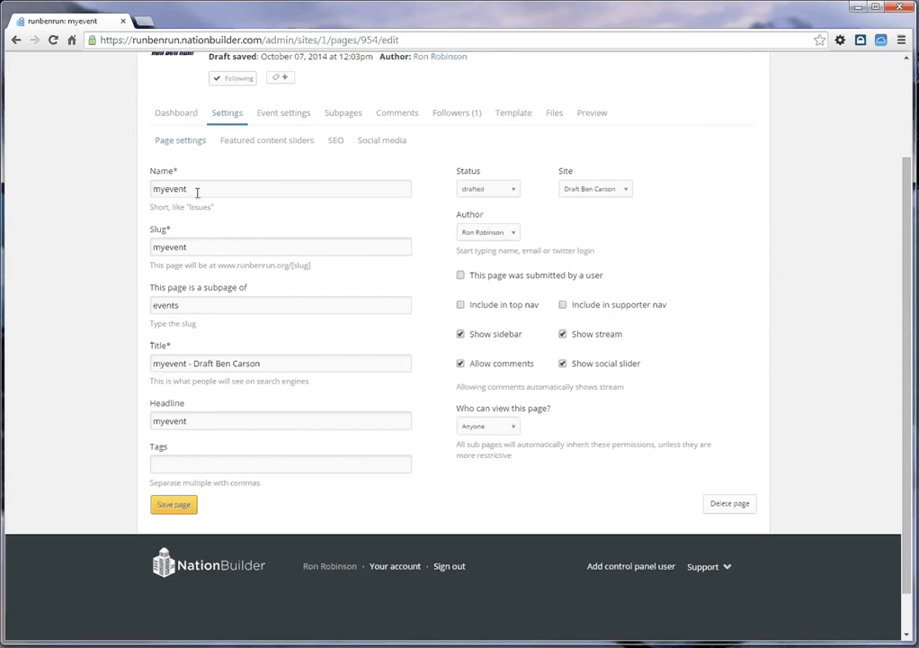
left_click_drag(192, 189, 117, 187)
type("Staples Event")
left_click(151, 188)
type("Carson")
Step: Copy the page name over "myevent" in both the title and the headline, keeping the "- Draft Ben Carson" suffix, and save the page
left_click_drag(282, 183, 123, 181)
key("ctrl+c")
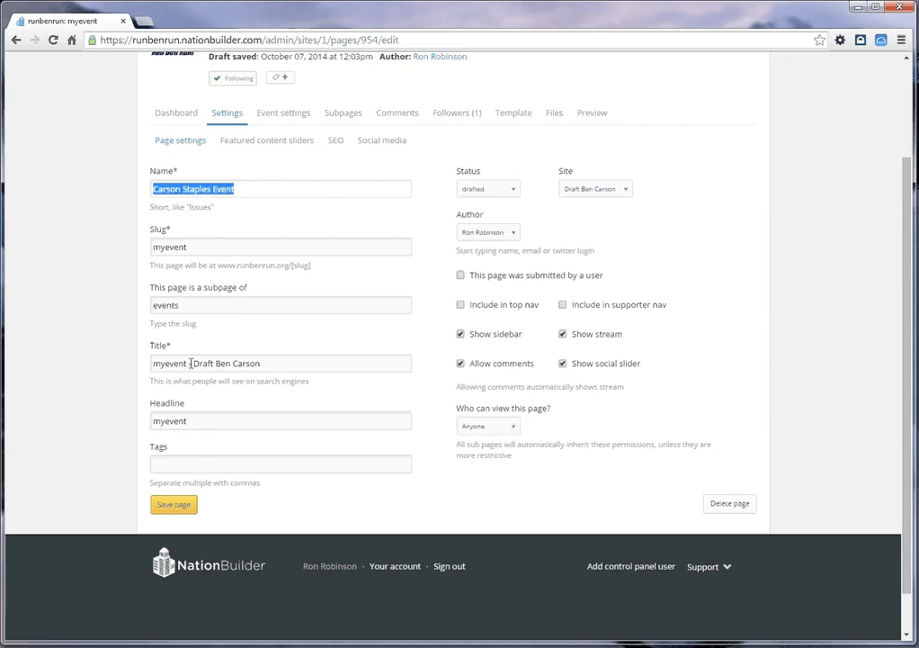
left_click_drag(188, 363, 104, 354)
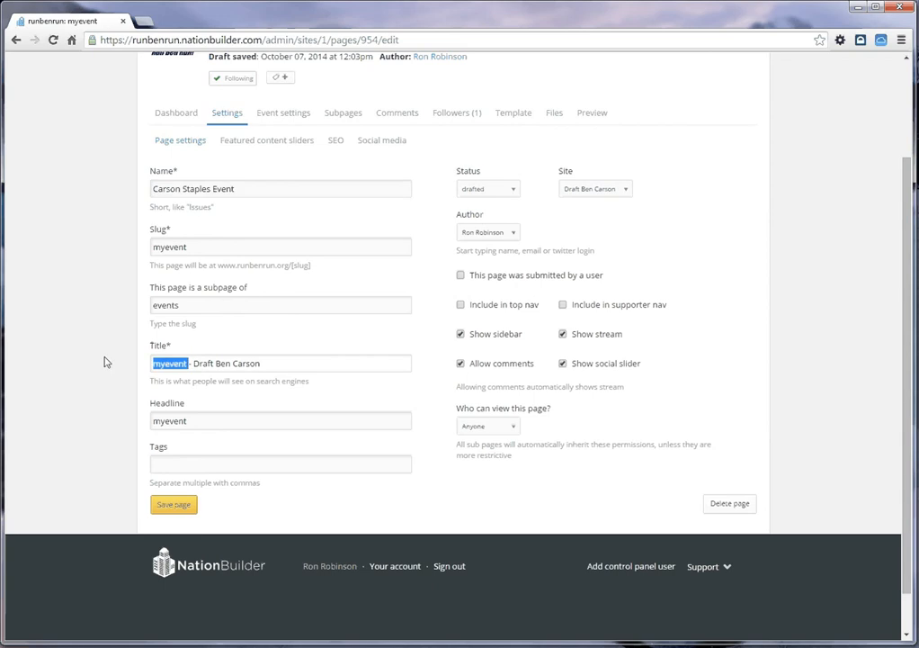
key("ctrl+v")
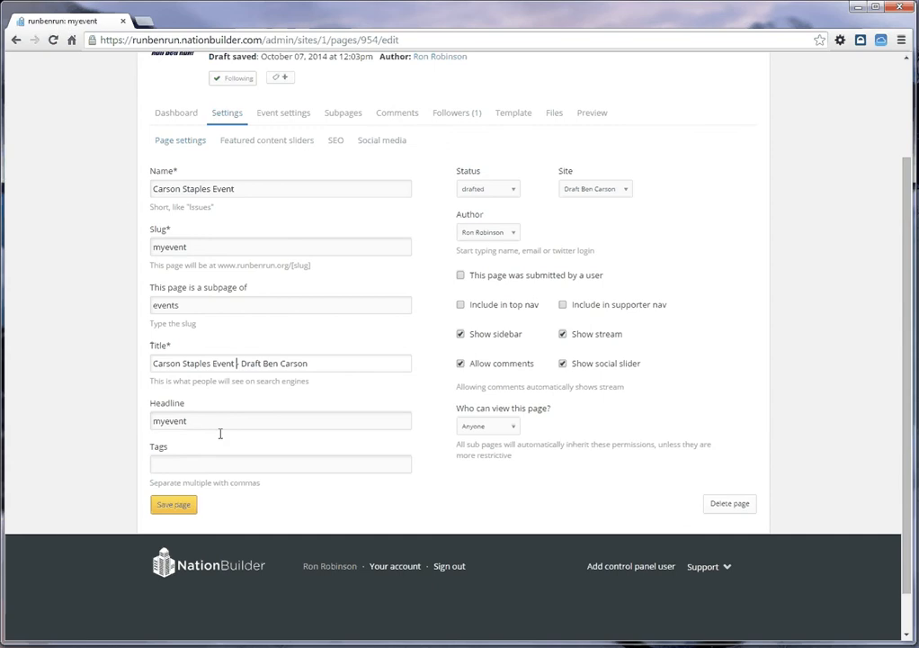
left_click_drag(220, 426, 131, 421)
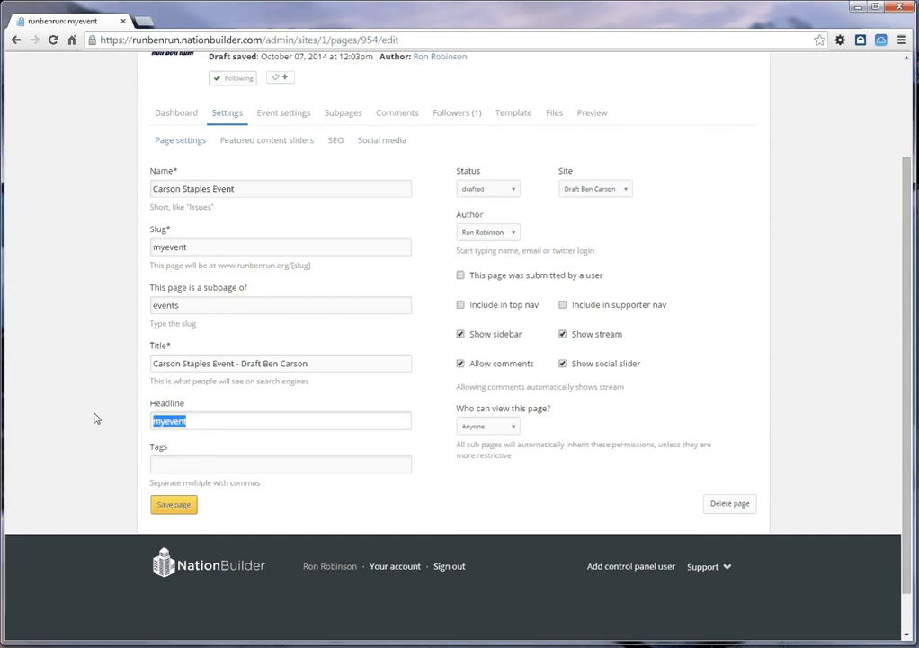
key("ctrl+v")
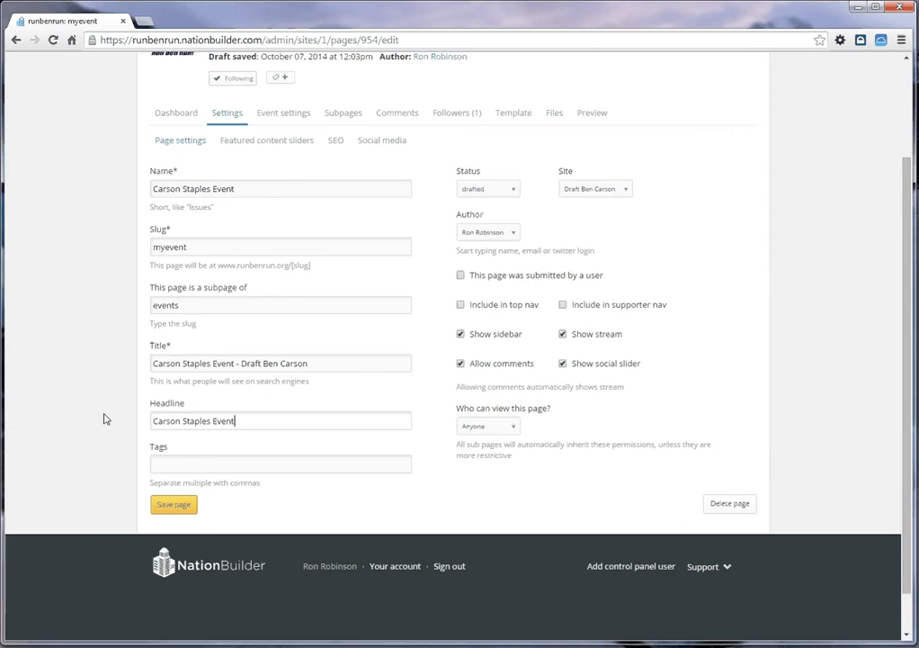
left_click(170, 507)
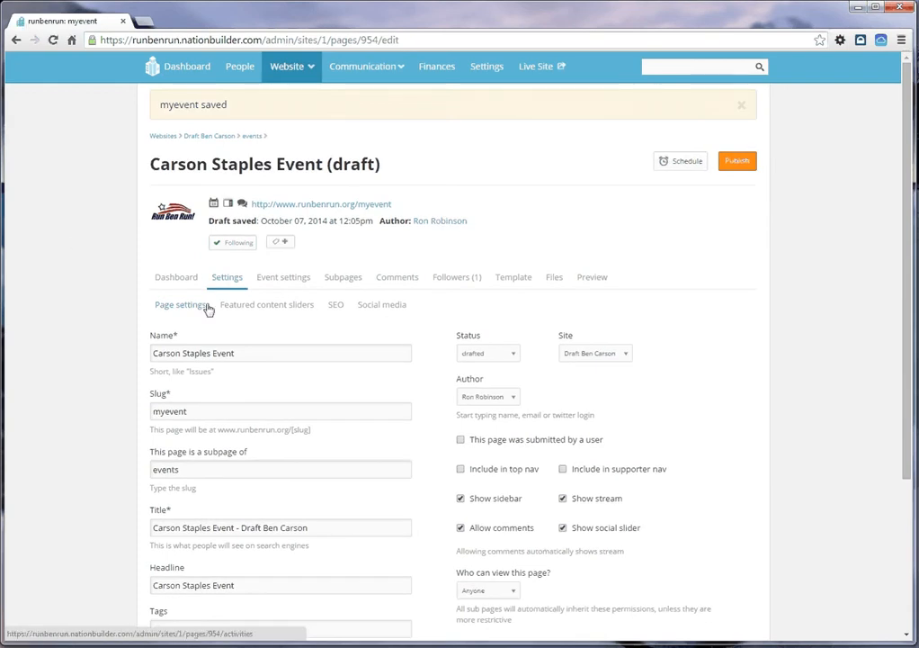
left_click(254, 307)
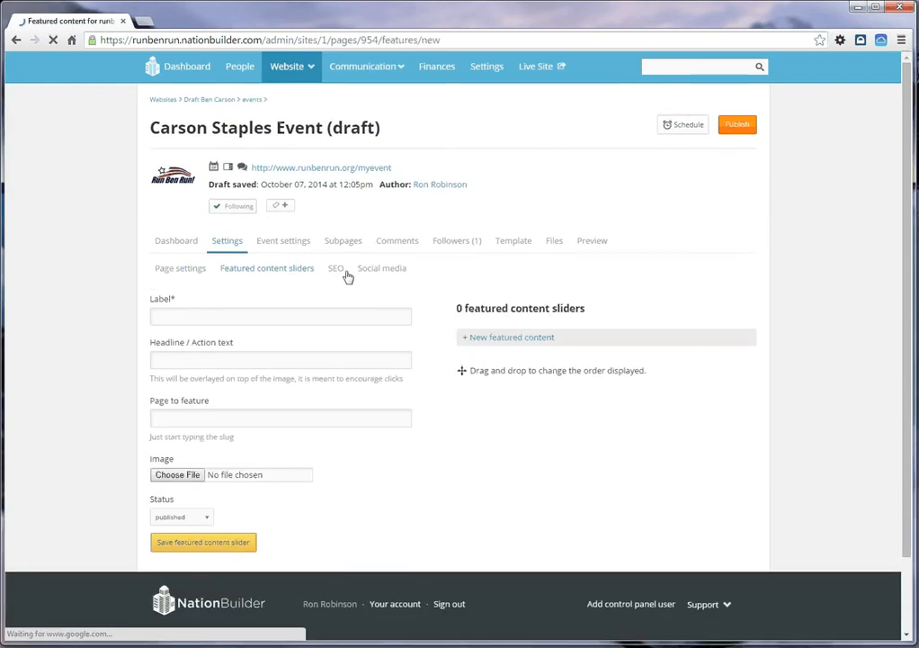
left_click(336, 268)
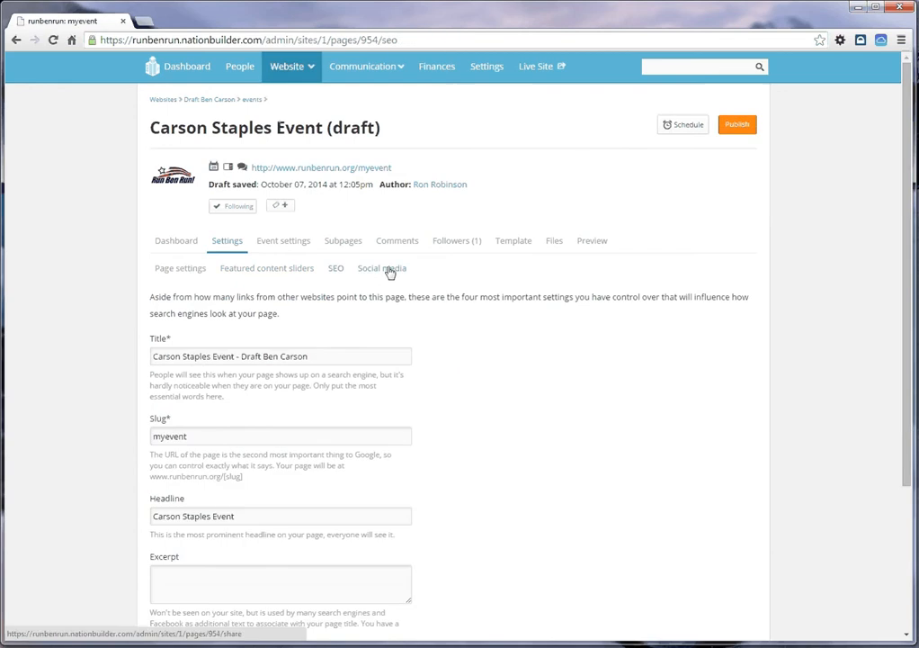
left_click(390, 270)
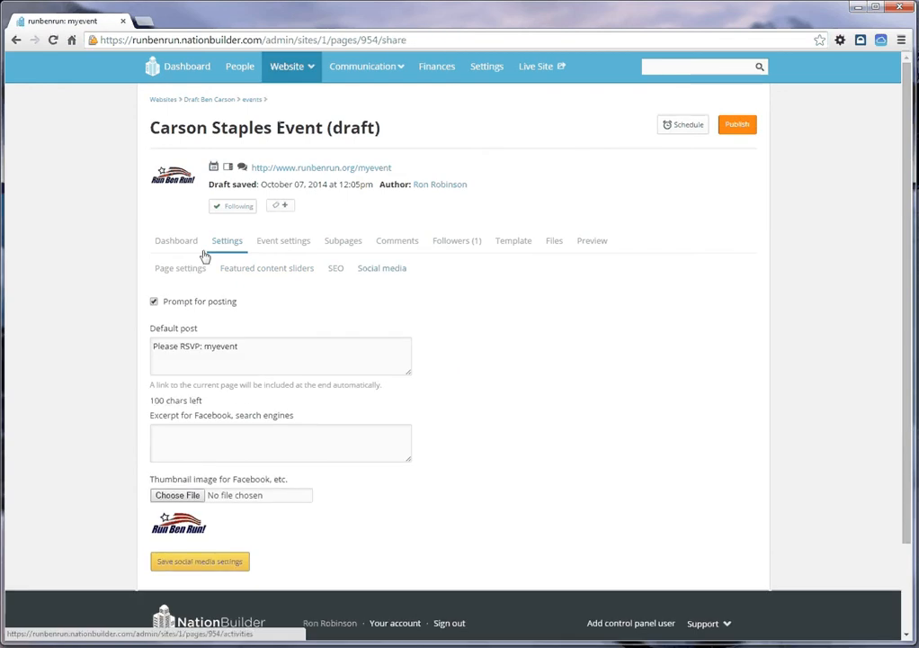
Step: Set the tag for RSVPs to "RSVP-StaplesEvent" in the event's advanced settings
left_click(283, 242)
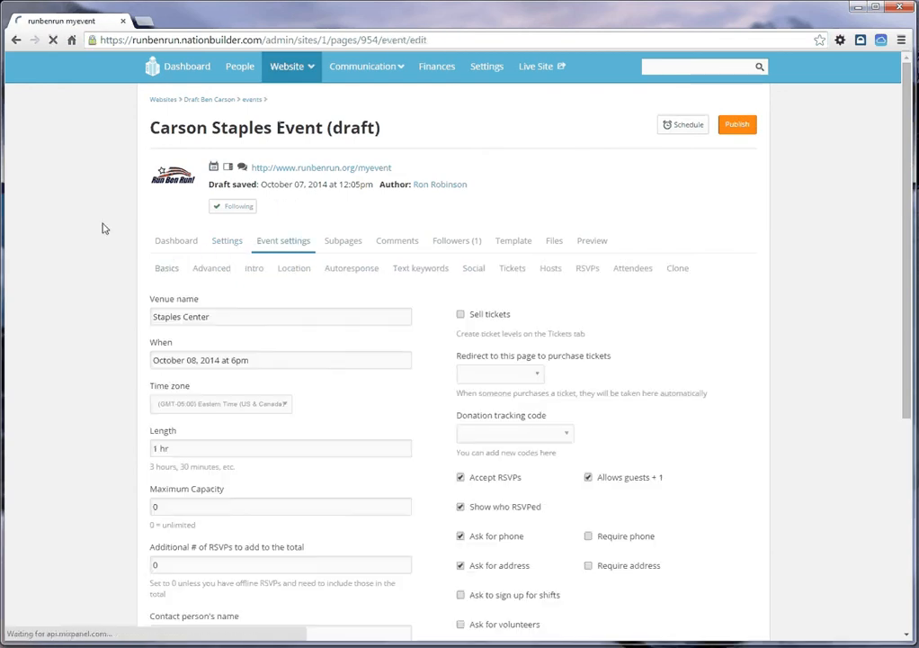
left_click(213, 270)
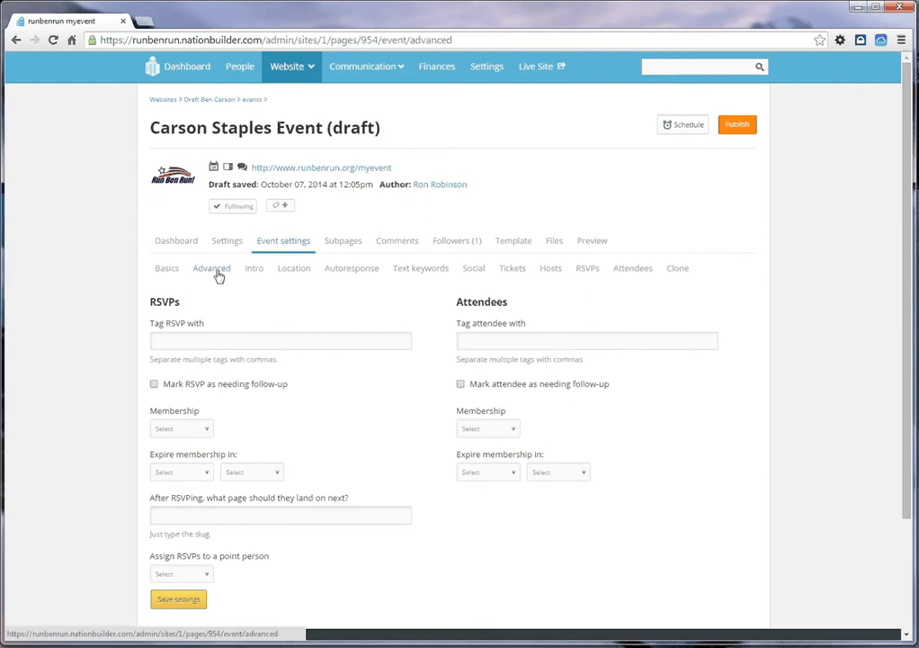
scroll(90, 277, "down", 3)
left_click(179, 215)
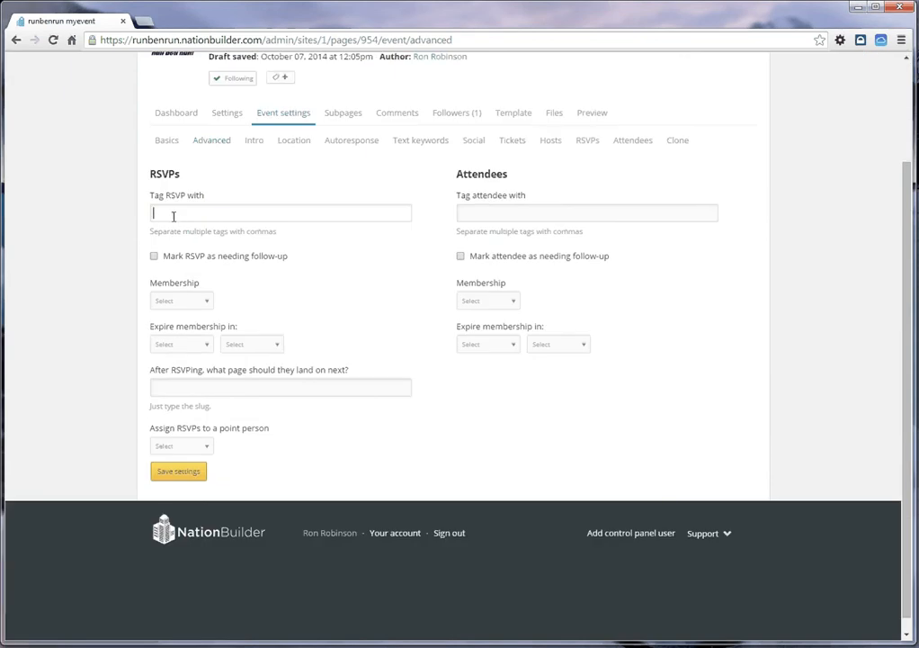
type("RSVP")
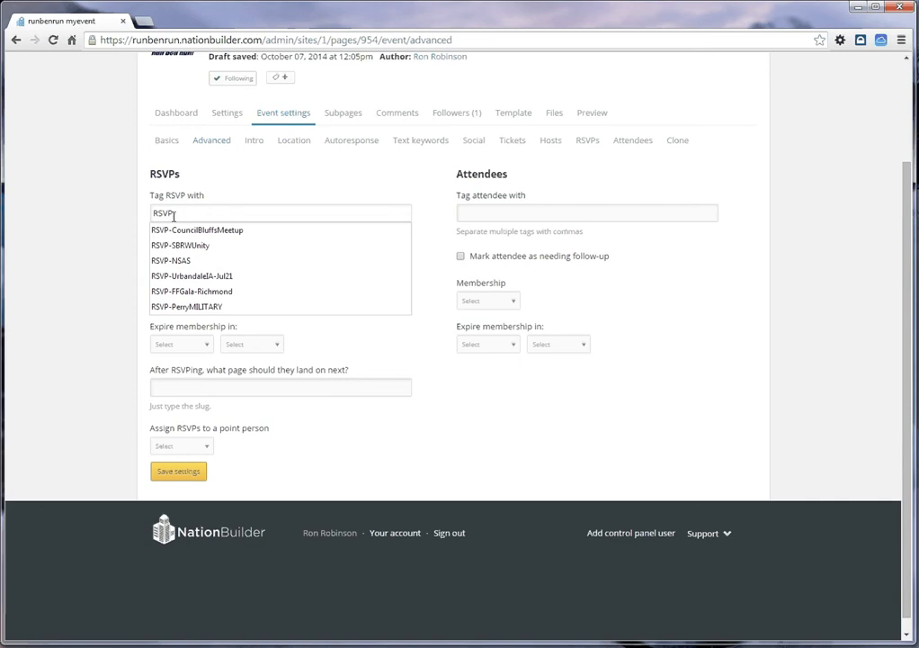
type("-Stap")
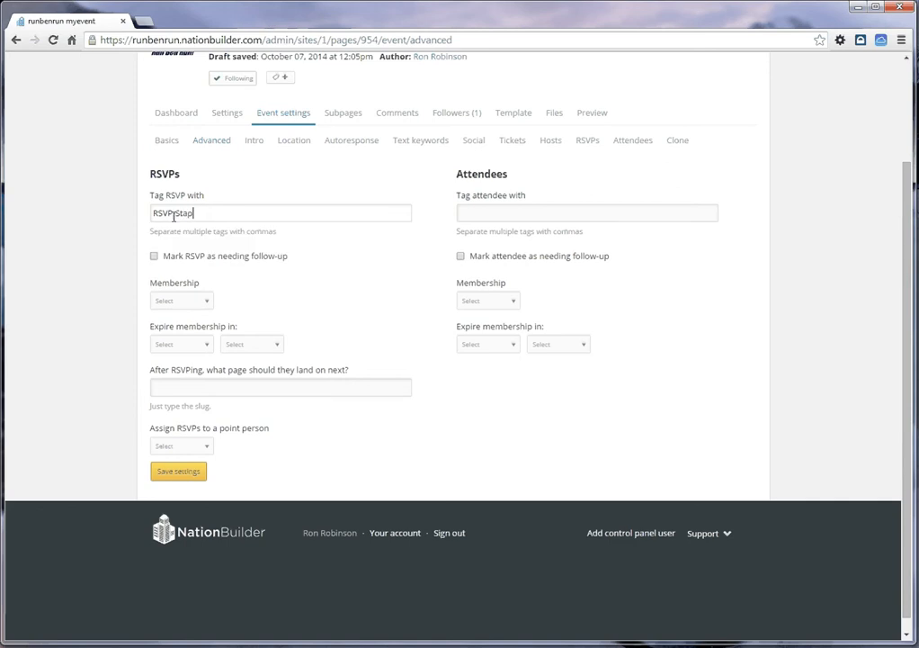
type("lesEvent")
Step: Choose "donate" as the page people land on after RSVPing, and save the advanced settings
left_click(181, 386)
type("donat")
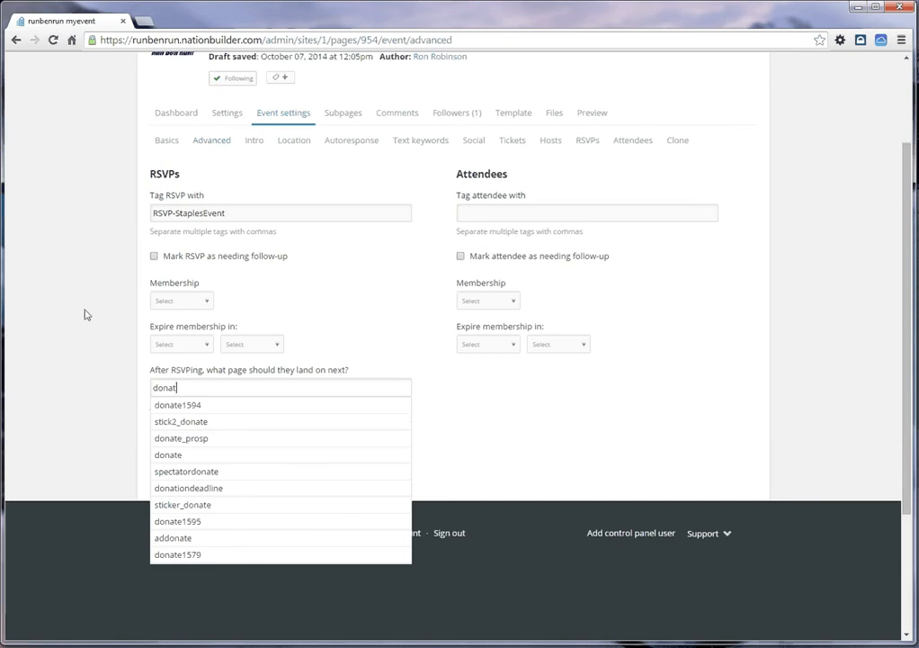
left_click(170, 456)
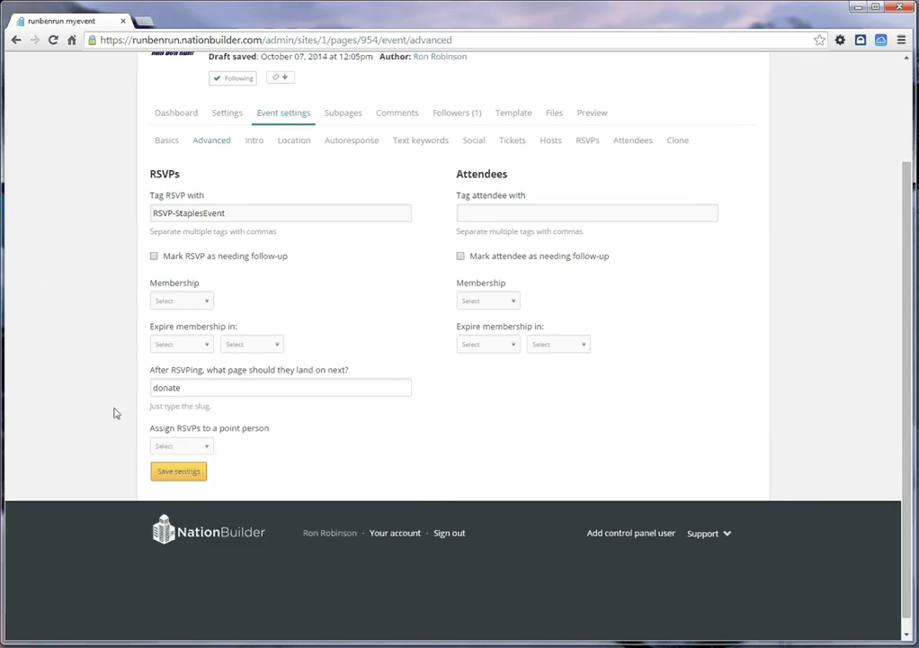
left_click(168, 474)
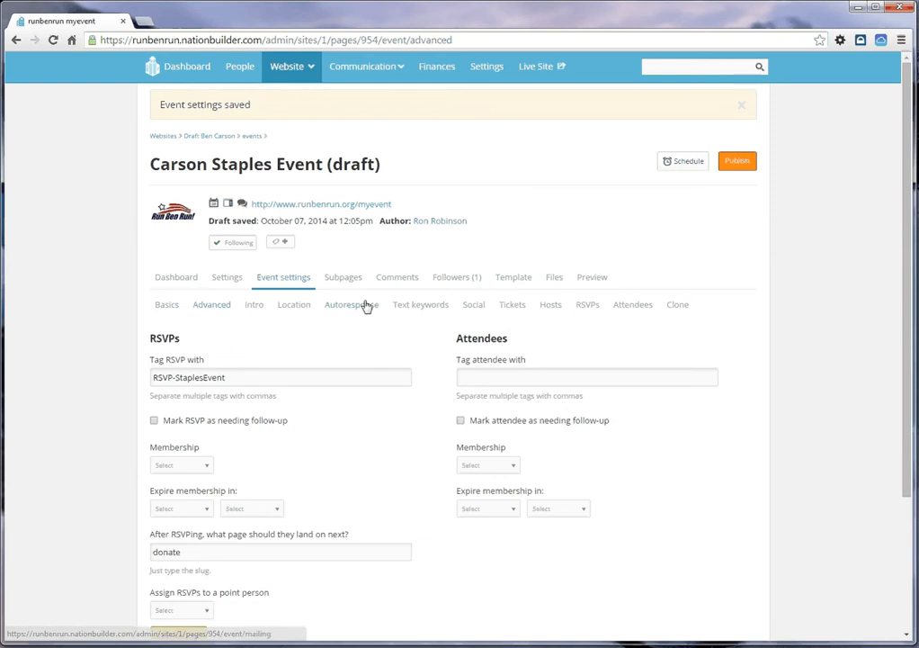
Step: Begin the event's intro text with "This my writeup about the event."
left_click(252, 307)
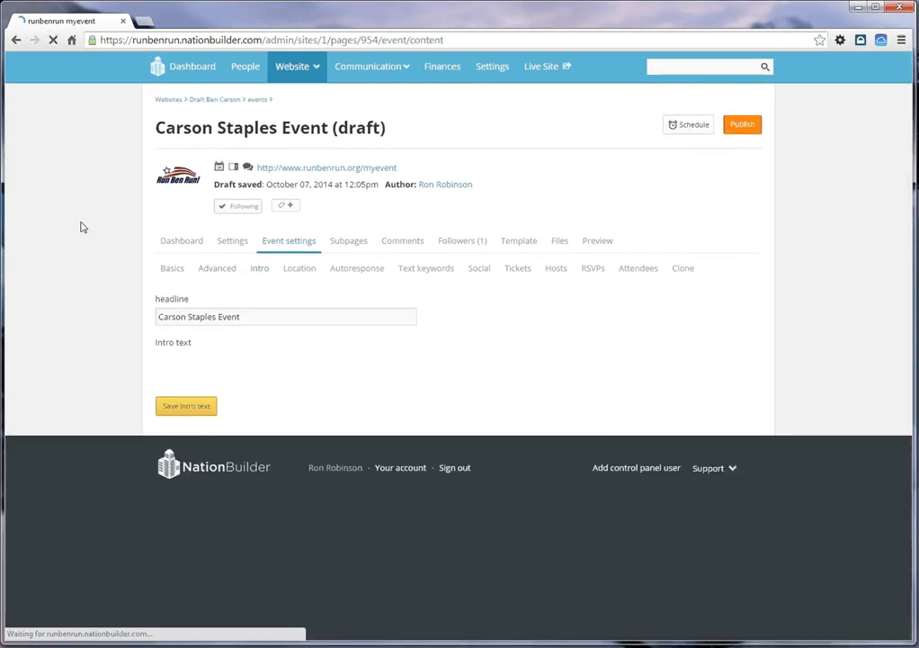
left_click(163, 377)
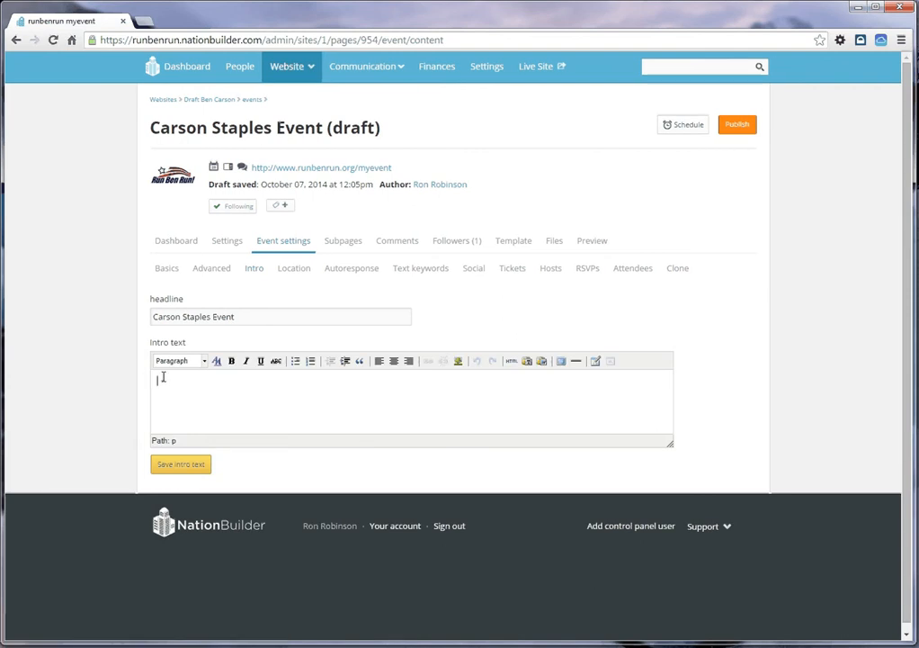
type("This my")
type("writeup about the ")
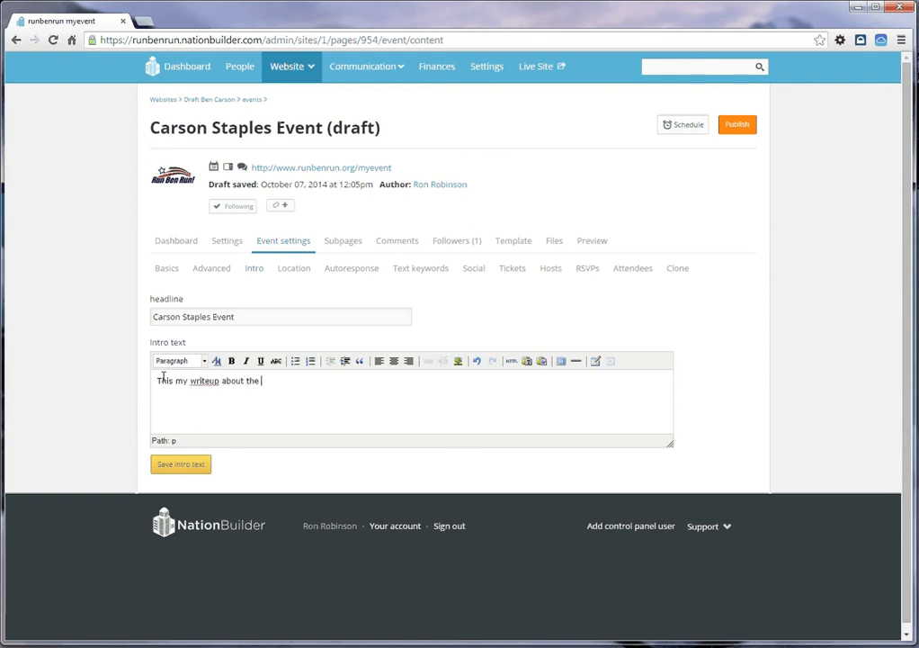
type("event.  Dr")
Step: Add "Dr Carson will speak at this event!" to the end of the intro text and save the intro
key("ctrl+shift+c")
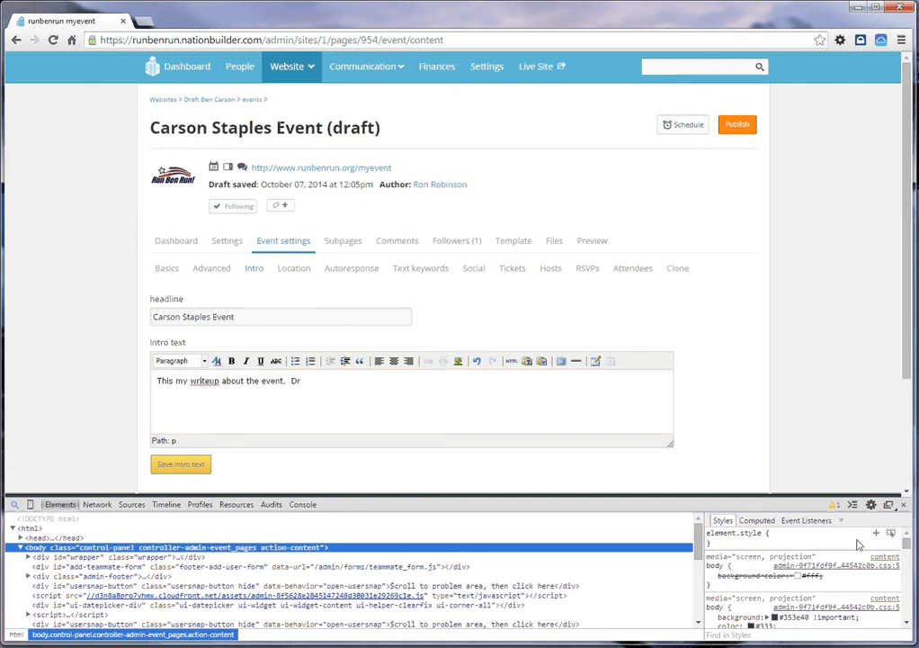
left_click(904, 504)
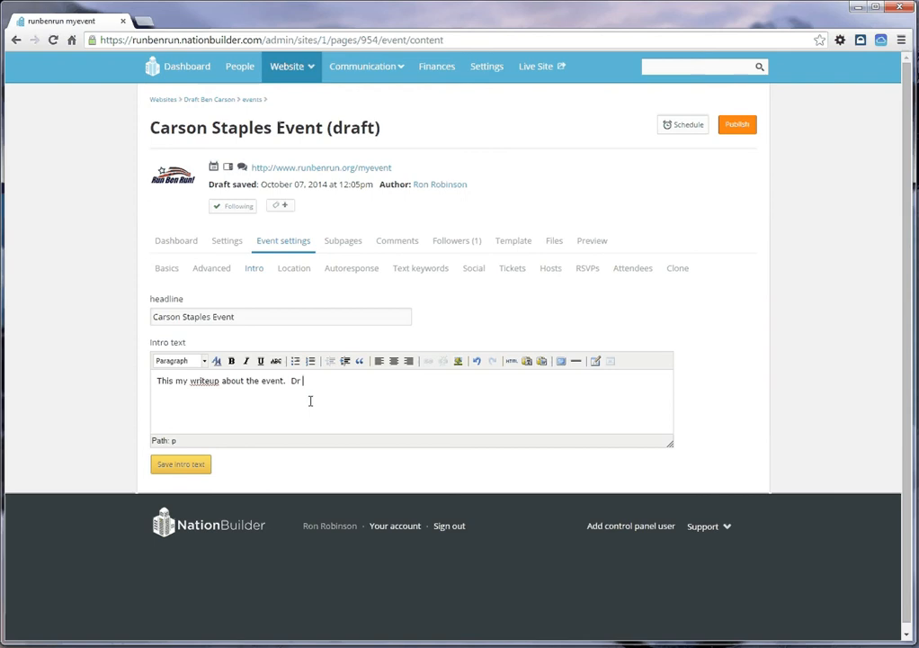
type("Carson will speak at this")
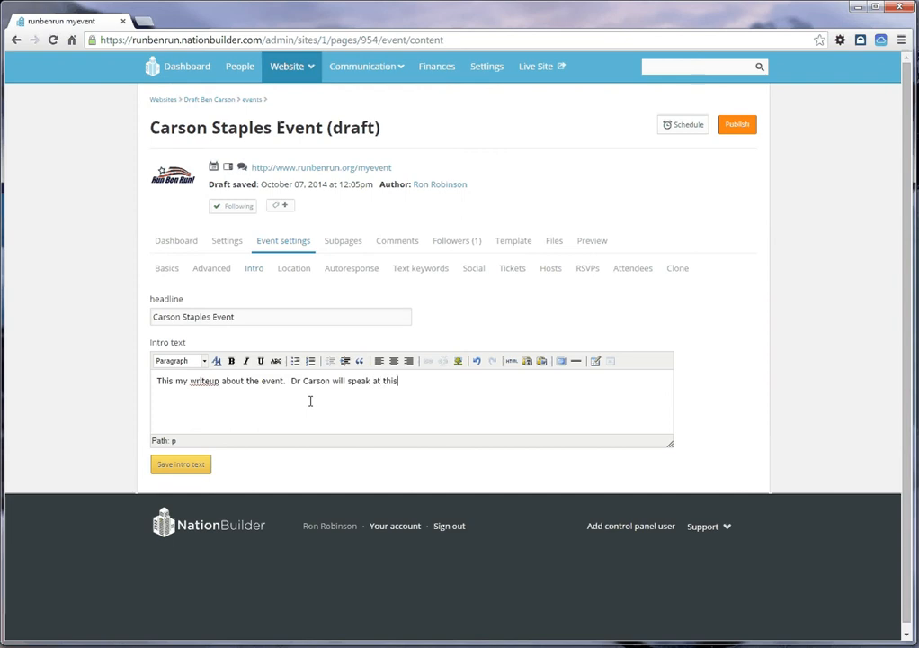
type(" event!")
key("Return")
left_click(256, 314)
left_click_drag(429, 383, 107, 376)
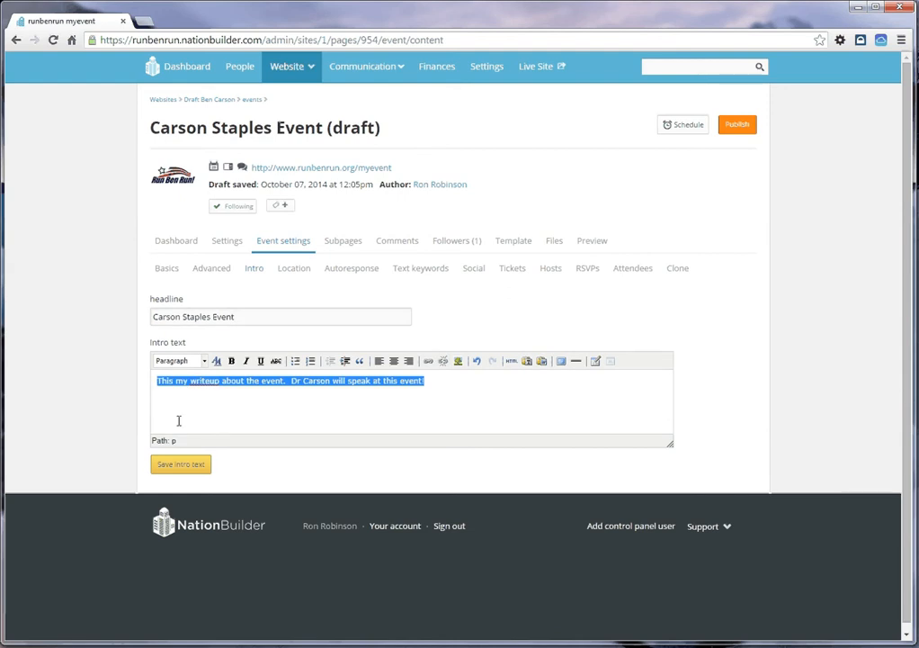
left_click(183, 464)
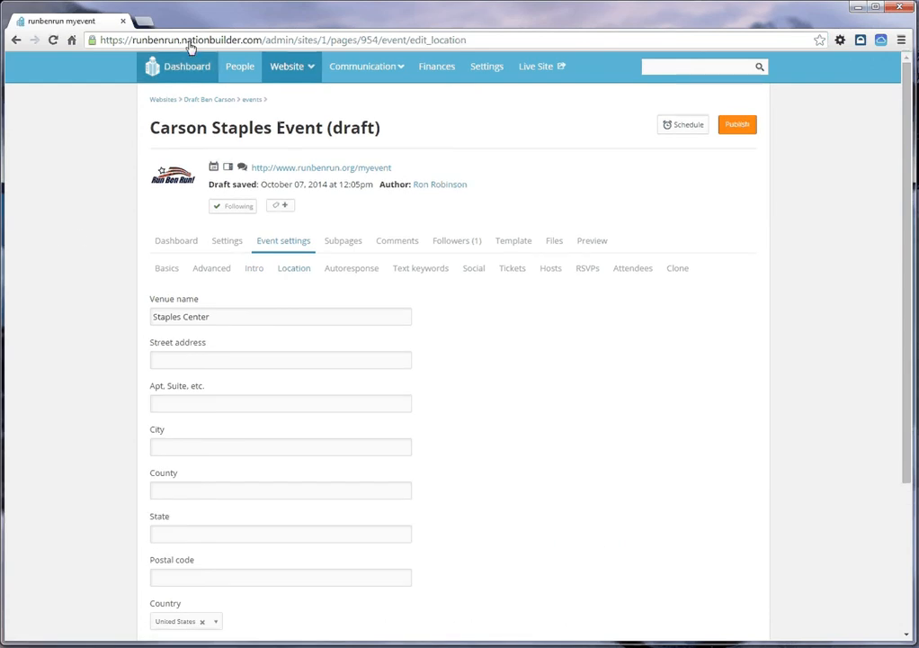
Step: Search the web for "staples center" in a new tab and check the LosAngelesBoxOffice.com contact page for the venue's address
left_click(146, 18)
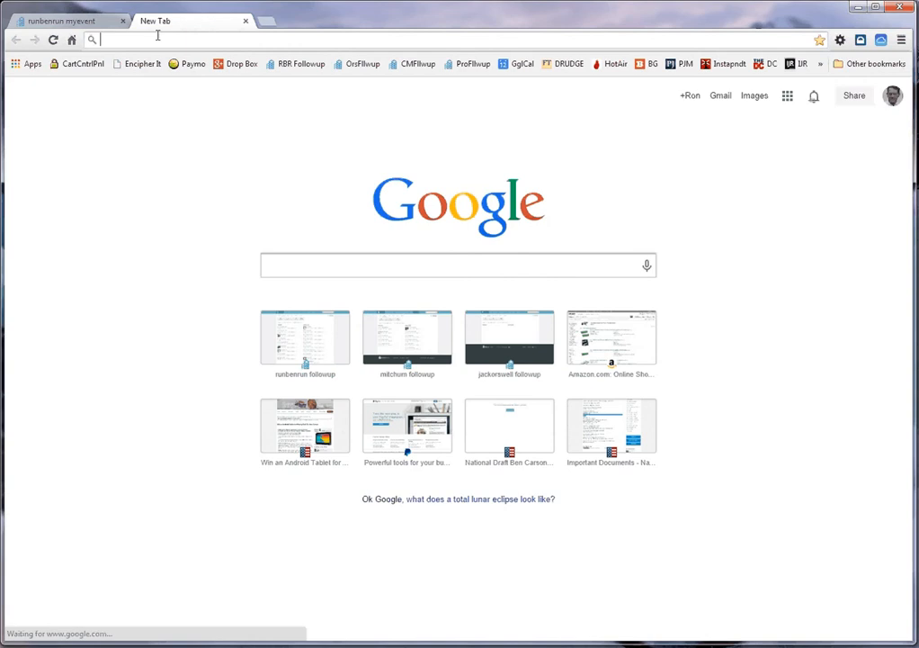
type("st")
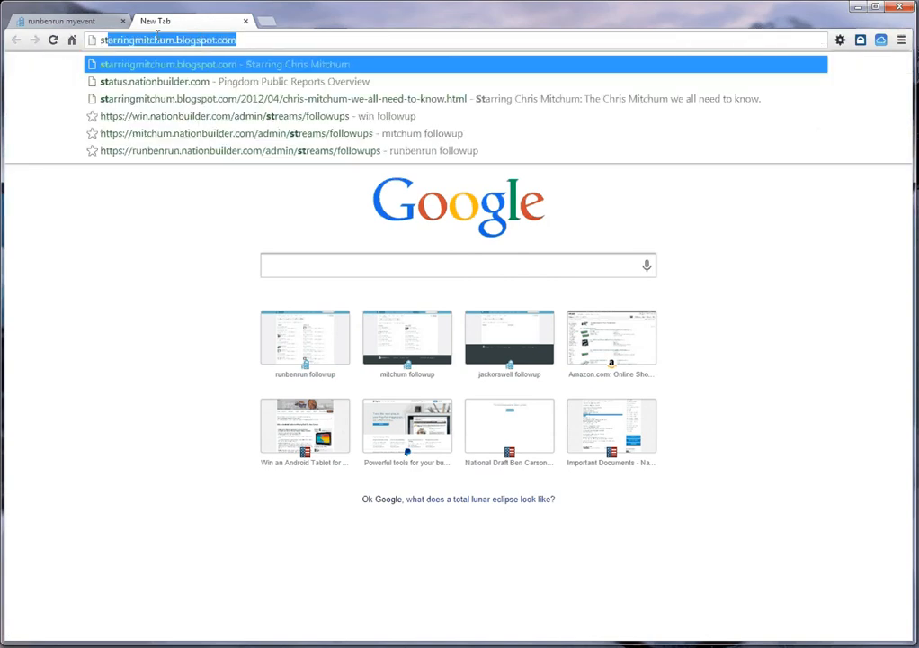
type("aples center")
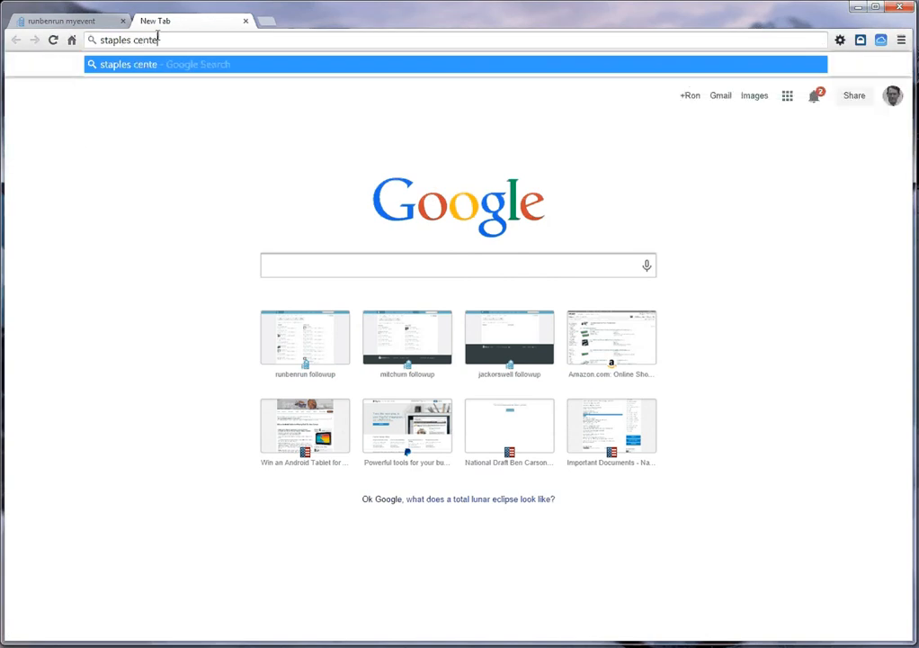
key("Return")
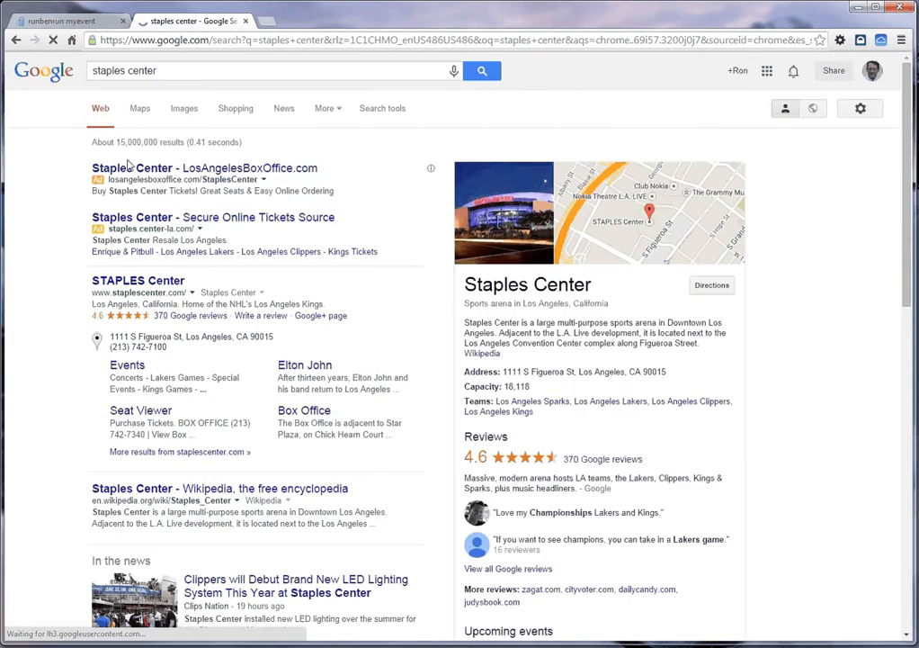
left_click(173, 169)
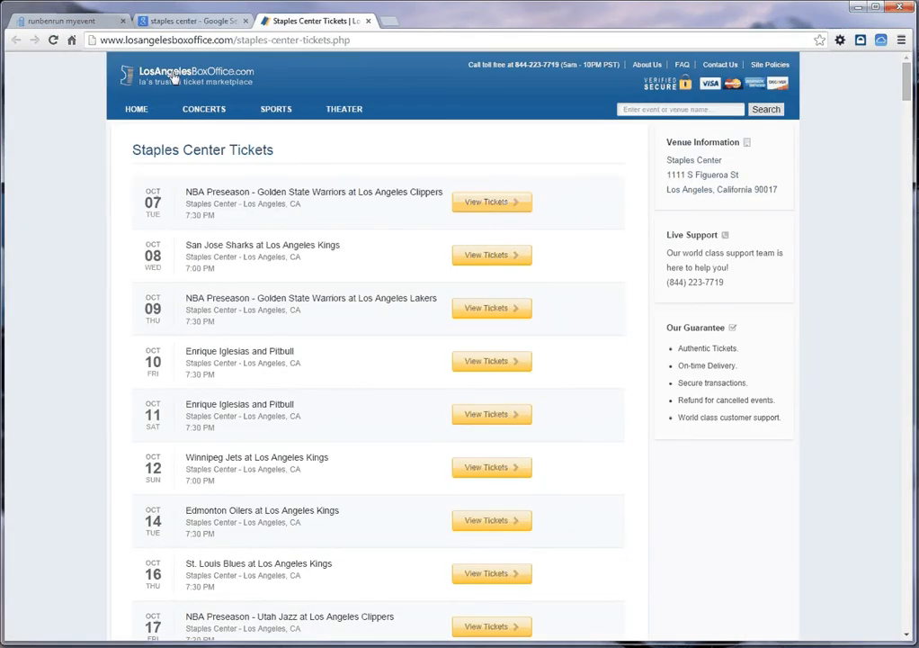
left_click(720, 64)
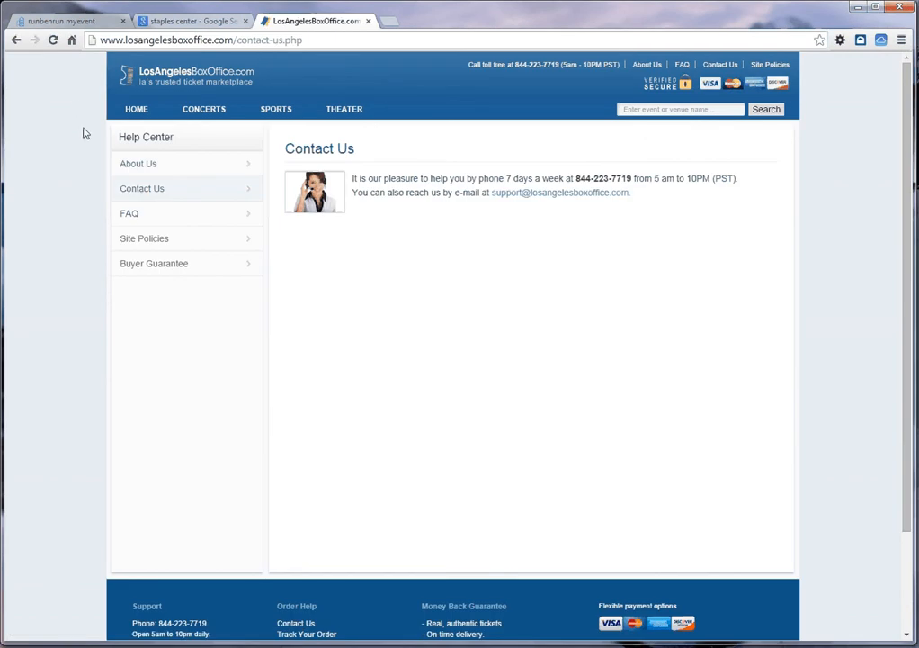
Step: Return to the Google results, search for "staples center address" and copy the venue's full address
left_click(181, 20)
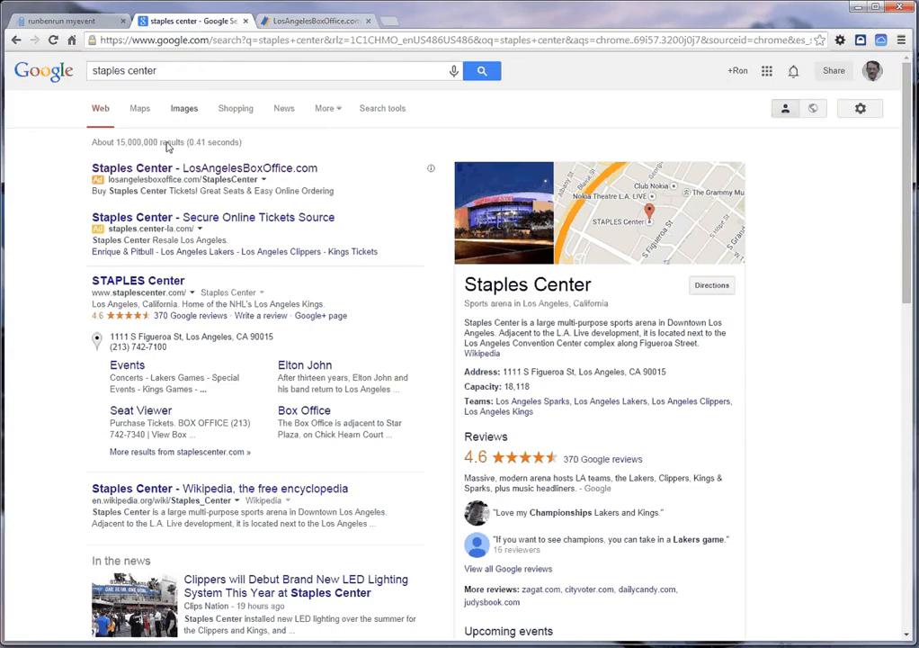
left_click(168, 70)
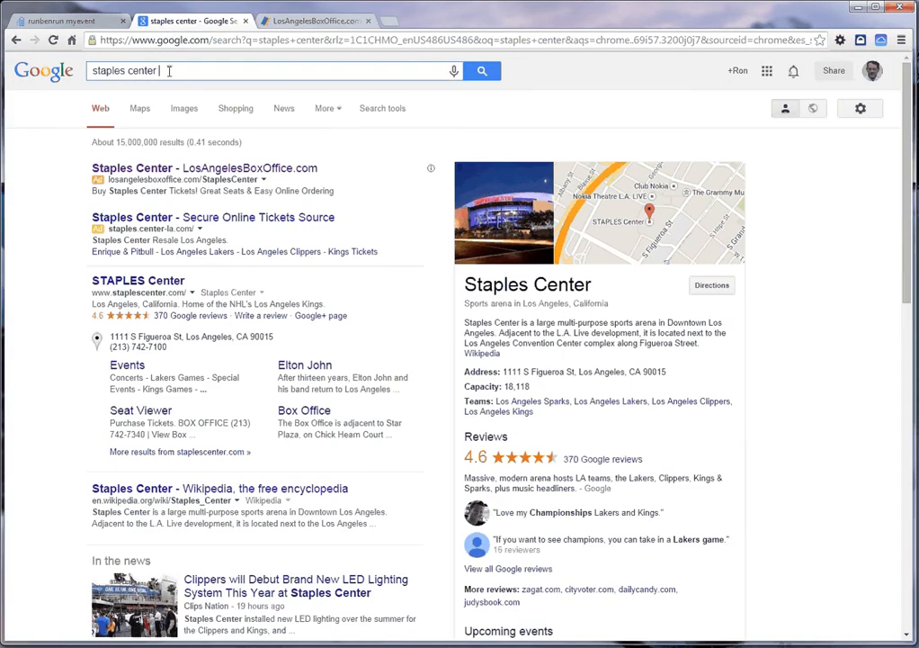
type("addres")
type("s")
key("Return")
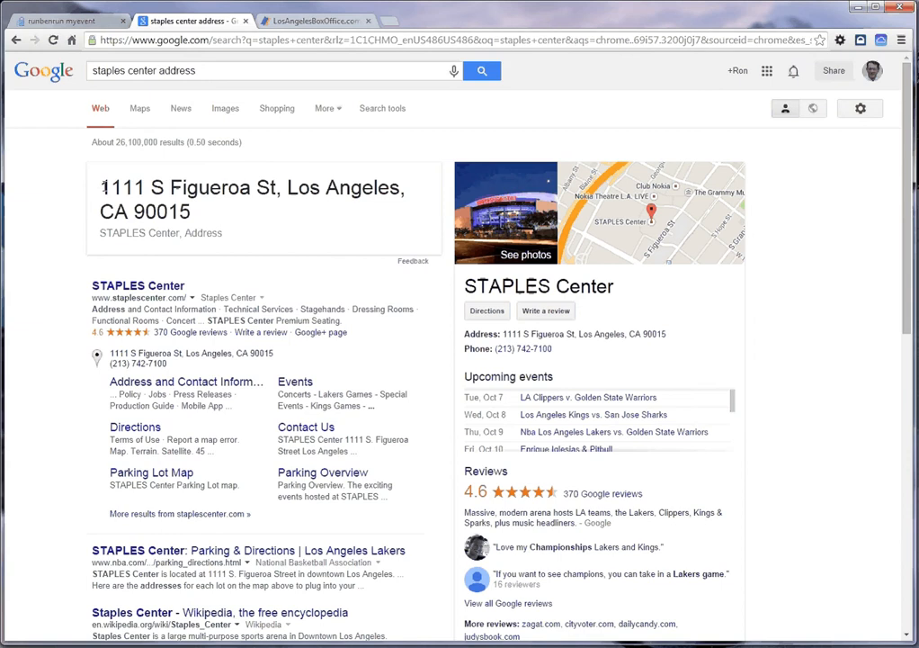
left_click_drag(93, 182, 241, 220)
key("ctrl+c")
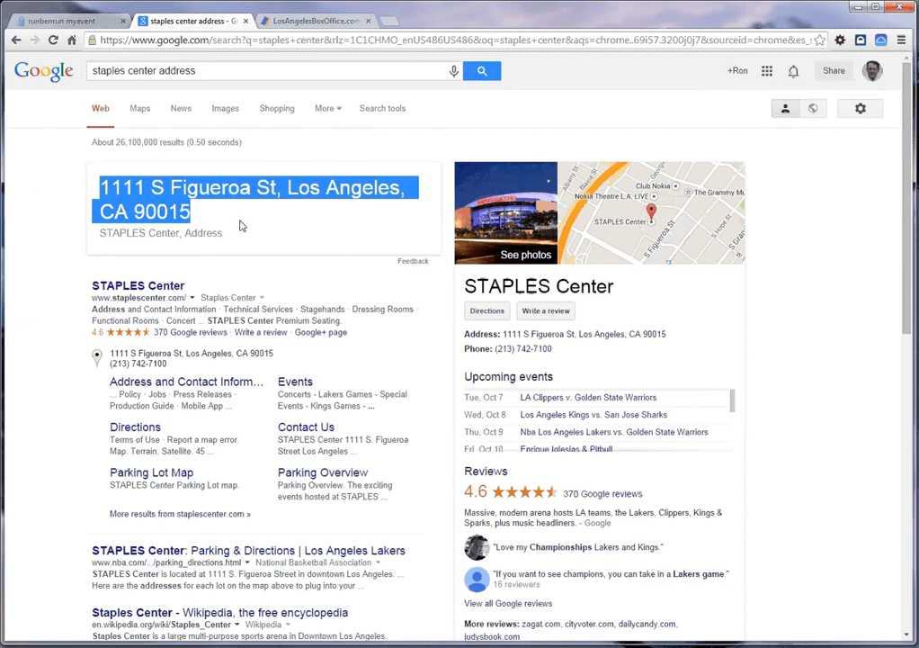
Step: Switch back to NationBuilder and paste the copied venue address into the event location's street address
left_click(77, 22)
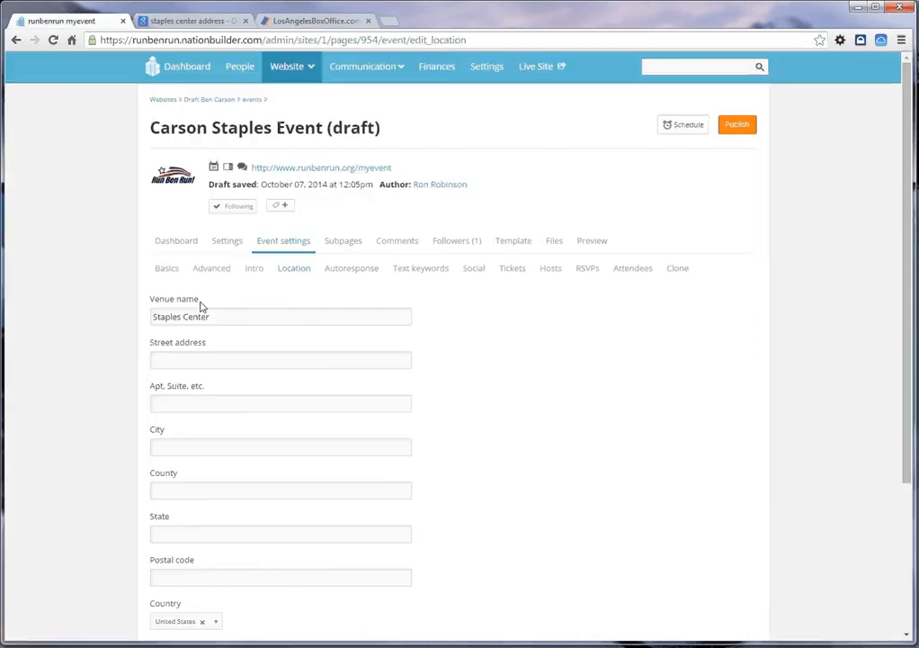
left_click(219, 356)
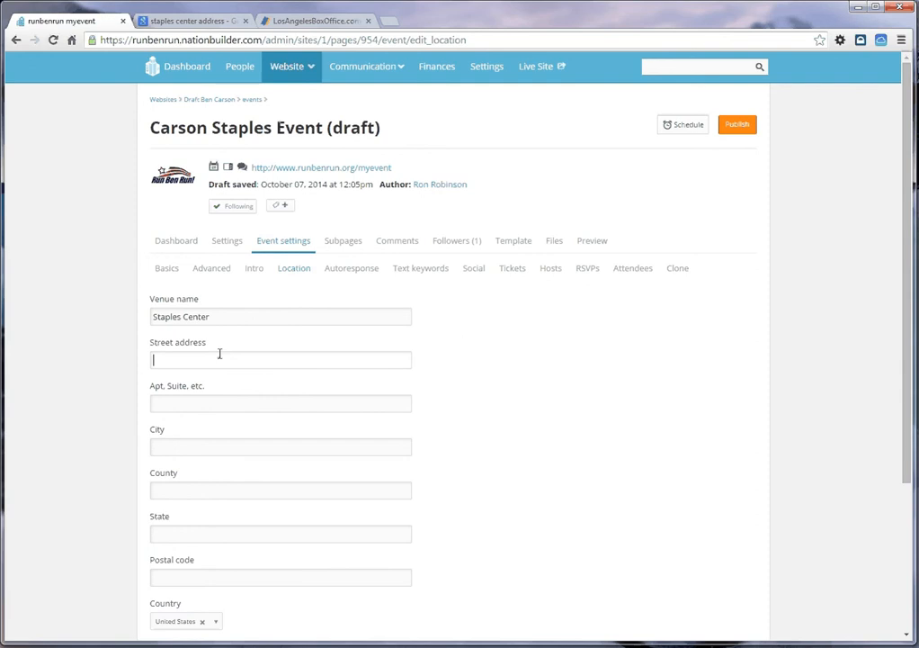
key("ctrl+v")
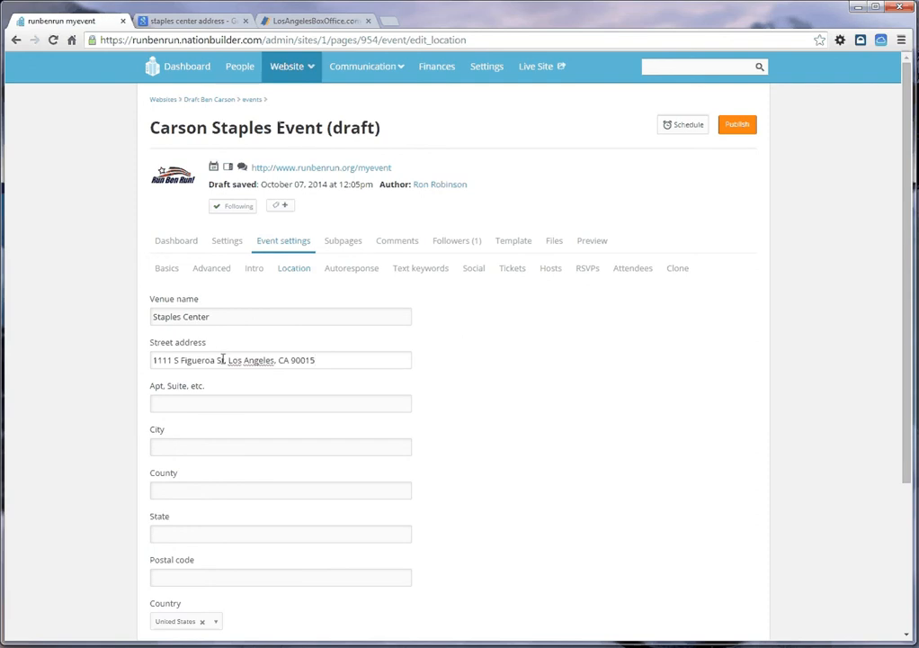
Step: Move Los Angeles out of the street address into the city field, and the ZIP code into the postal code field
left_click_drag(225, 360, 248, 449)
key("BackSpace")
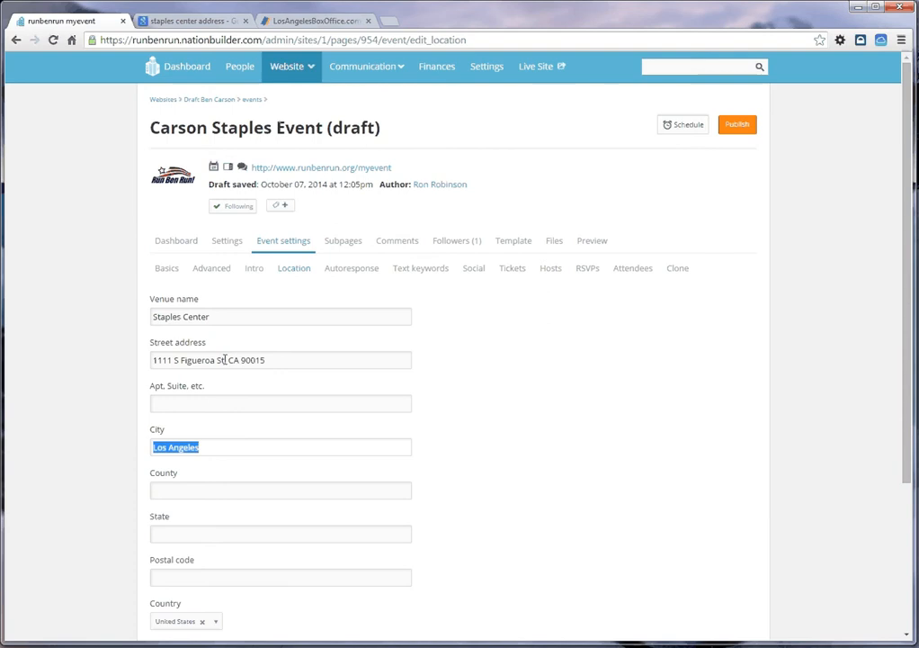
left_click_drag(224, 360, 241, 582)
key("Left")
type(",")
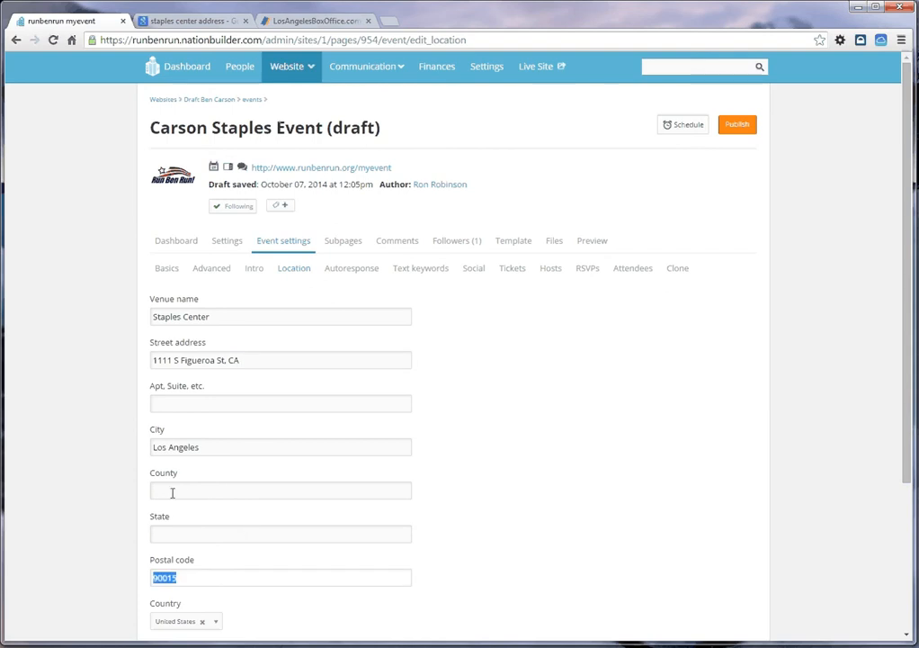
Step: Remove the leftover state from the end of the street address, set the state to CA and save the event location
left_click(241, 360)
key("BackSpace")
key("BackSpace")
key("BackSpace")
key("BackSpace")
left_click(171, 527)
type("CA")
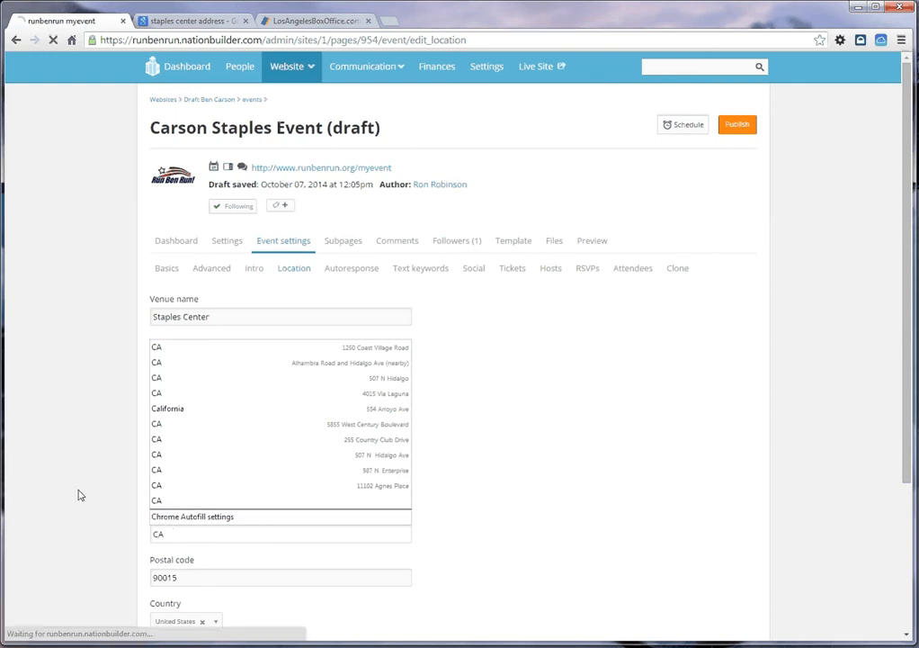
left_click(160, 439)
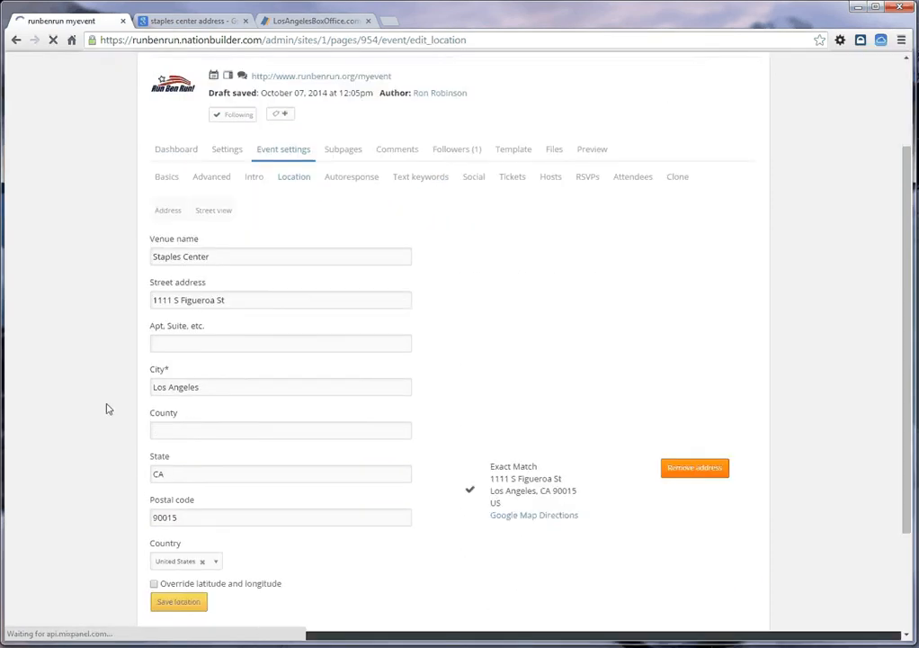
scroll(125, 440, "down", 3)
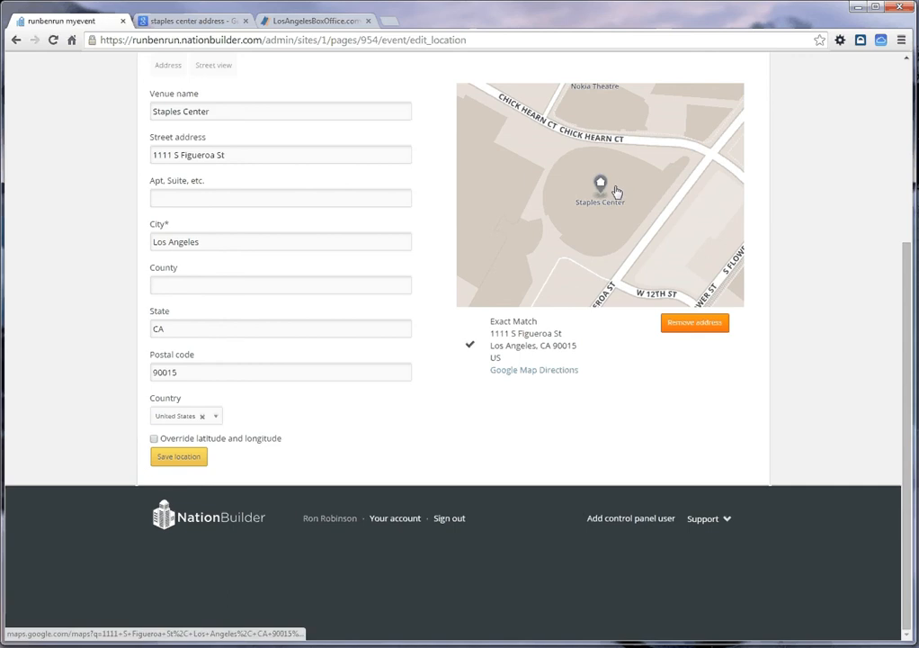
left_click(160, 463)
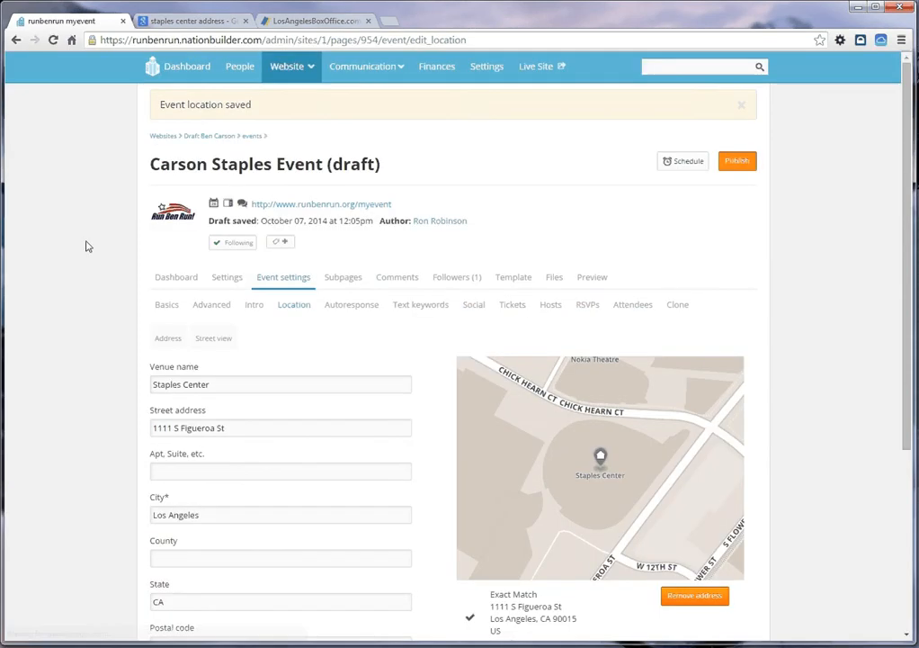
Step: Review the event's RSVP autoresponse email and save it with automatic sending enabled and its default subject and body
left_click(364, 311)
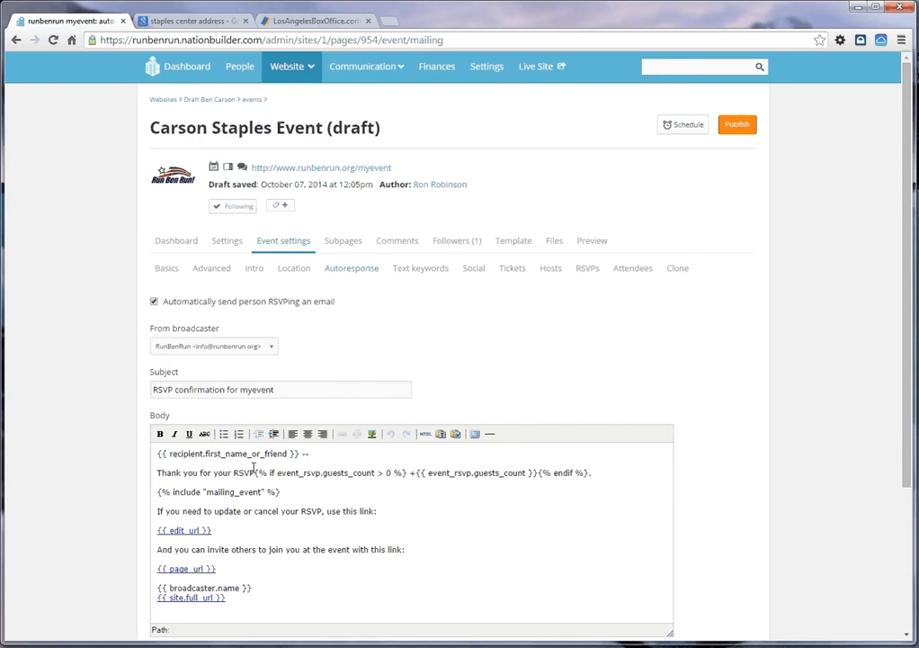
scroll(205, 484, "down", 3)
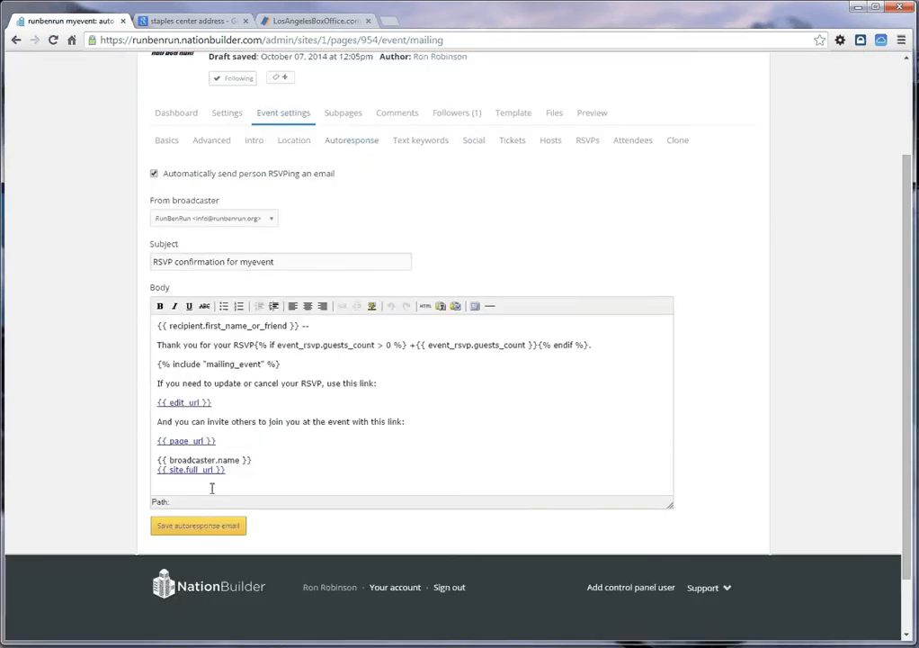
scroll(212, 486, "up", 3)
scroll(180, 563, "down", 3)
left_click(183, 462)
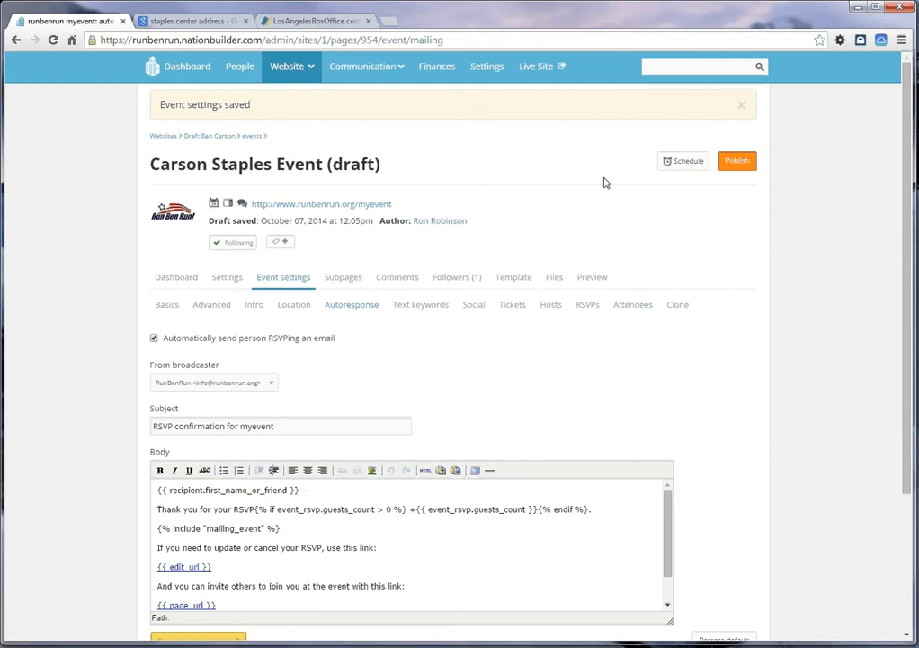
Step: Publish the Carson Staples Event and open its live page in a new browser tab
left_click(740, 160)
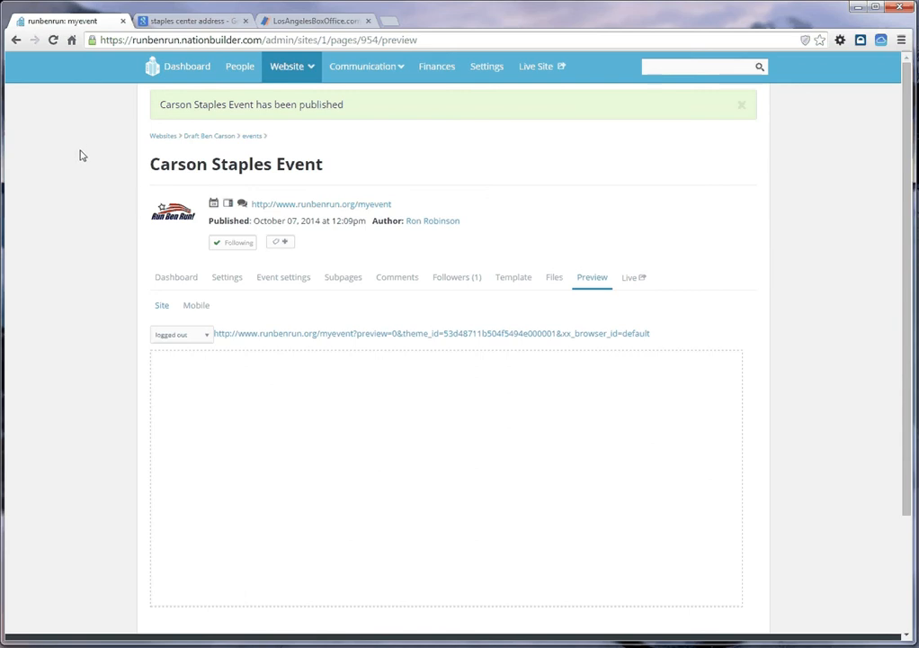
right_click(630, 281)
left_click(652, 287)
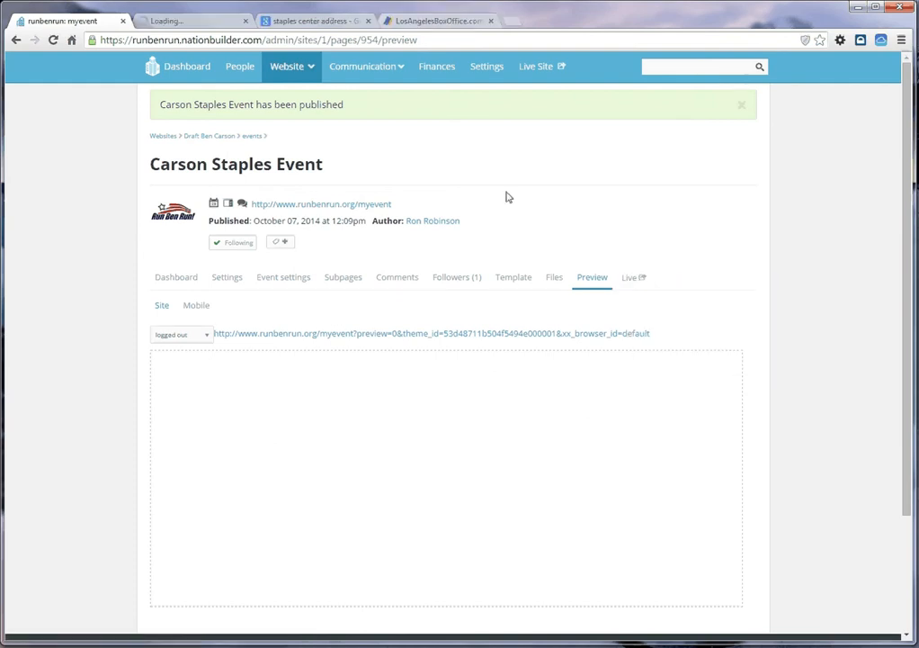
left_click(194, 22)
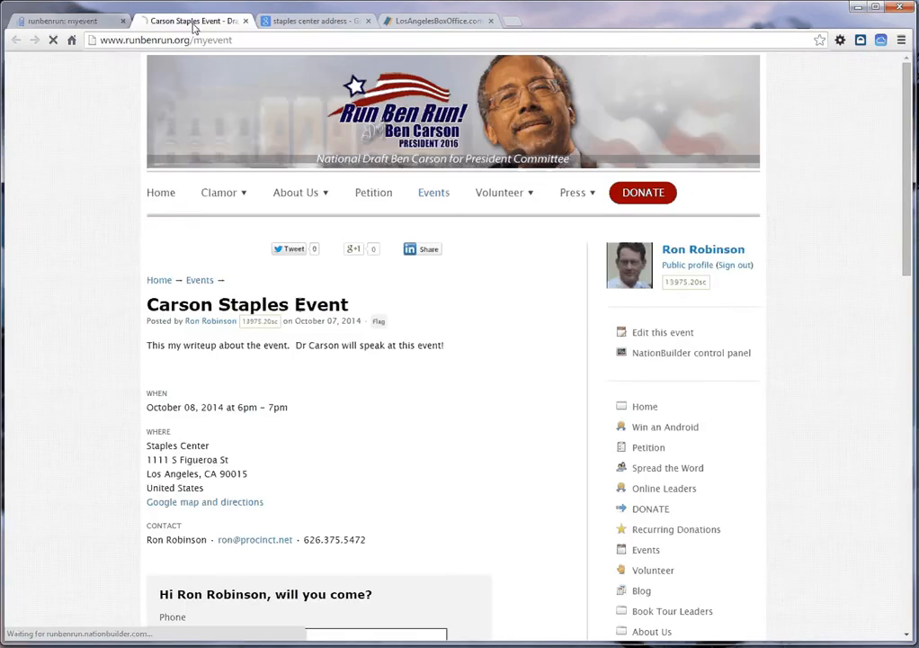
Step: Review the live event page's write-up, date, venue, contact details, RSVP form and comment section
scroll(77, 140, "down", 1)
scroll(78, 139, "down", 2)
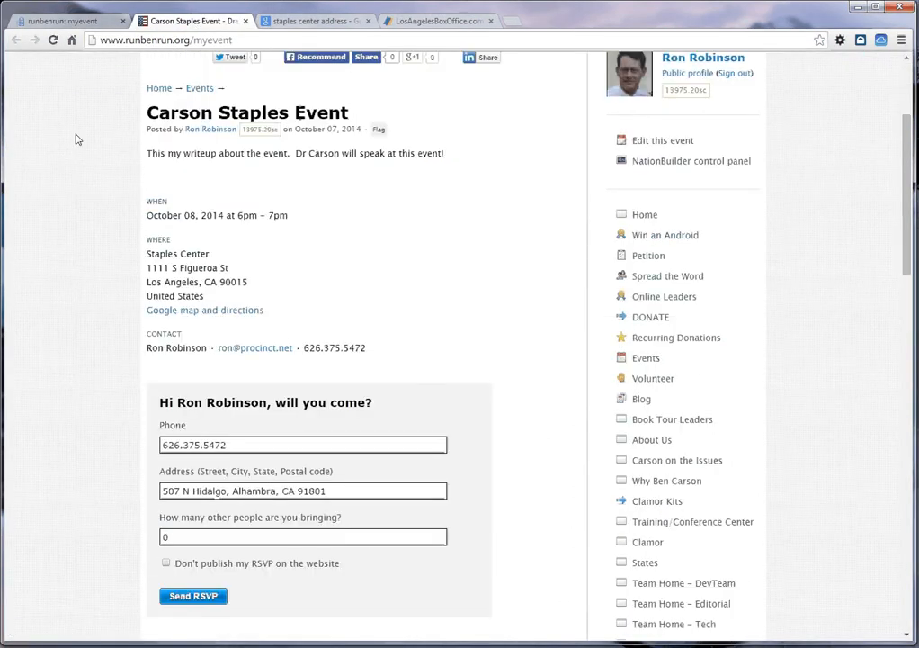
scroll(77, 140, "down", 5)
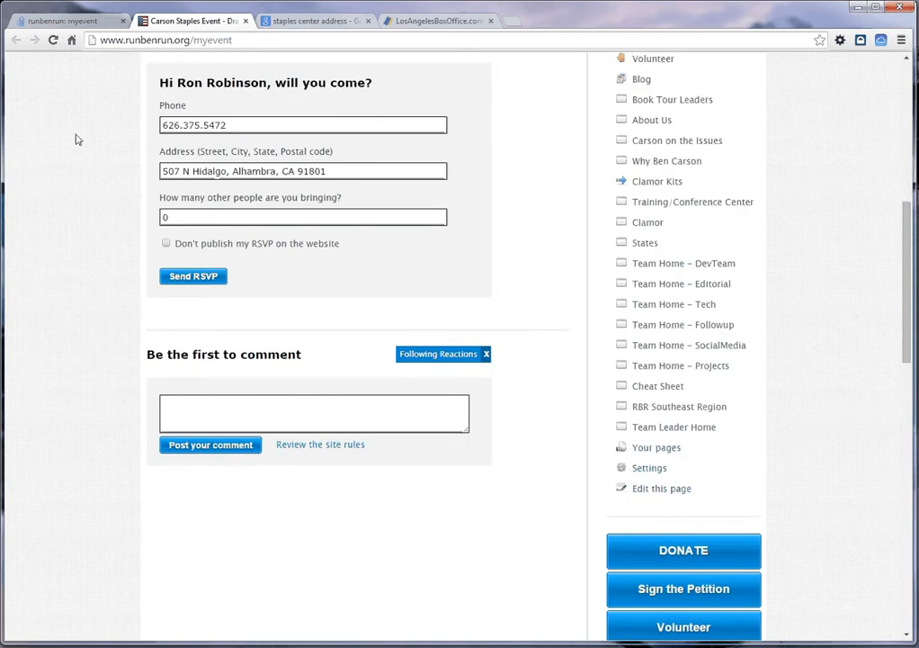
scroll(77, 139, "up", 4)
scroll(77, 140, "up", 3)
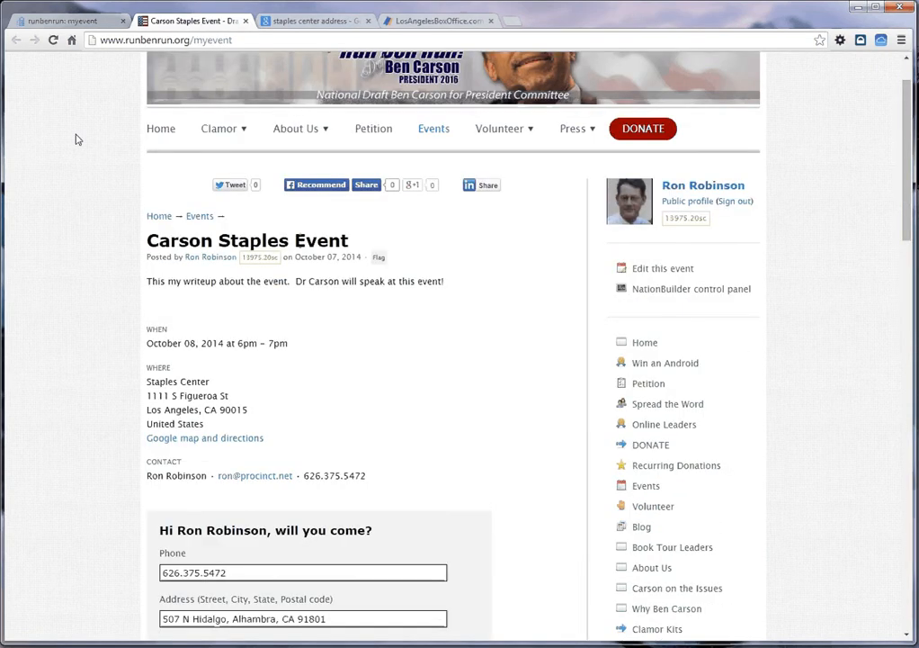
scroll(77, 139, "up", 1)
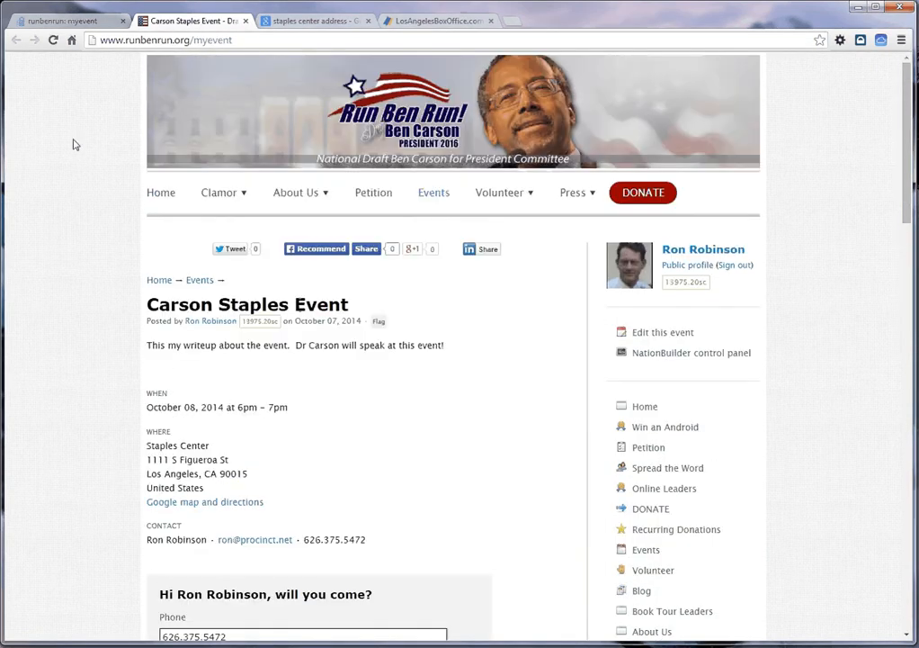
Step: Find the Carson Staples Event in the website's Events listing and open its page from there
left_click(431, 195)
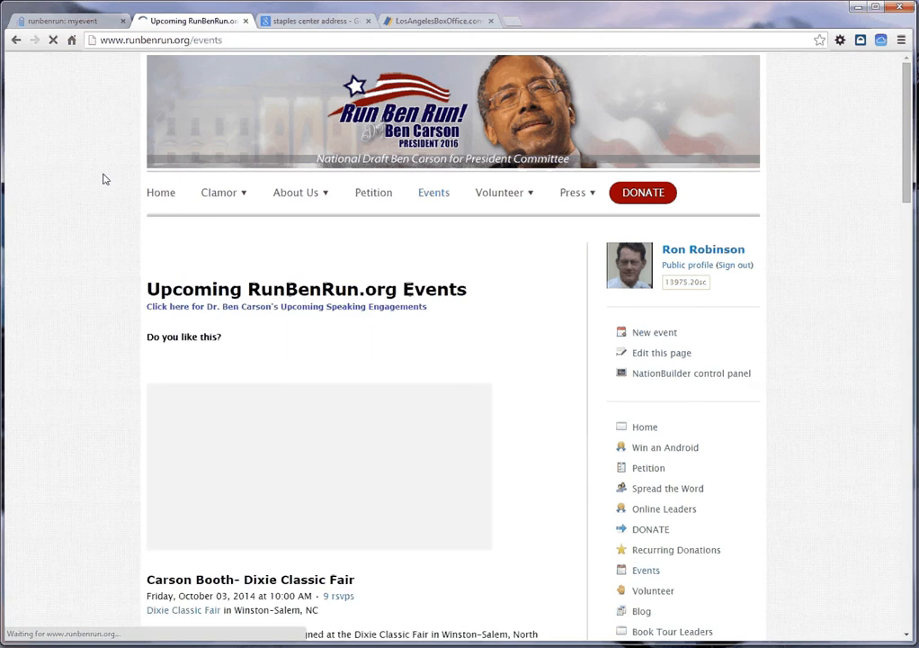
scroll(105, 181, "down", 1)
scroll(106, 185, "down", 3)
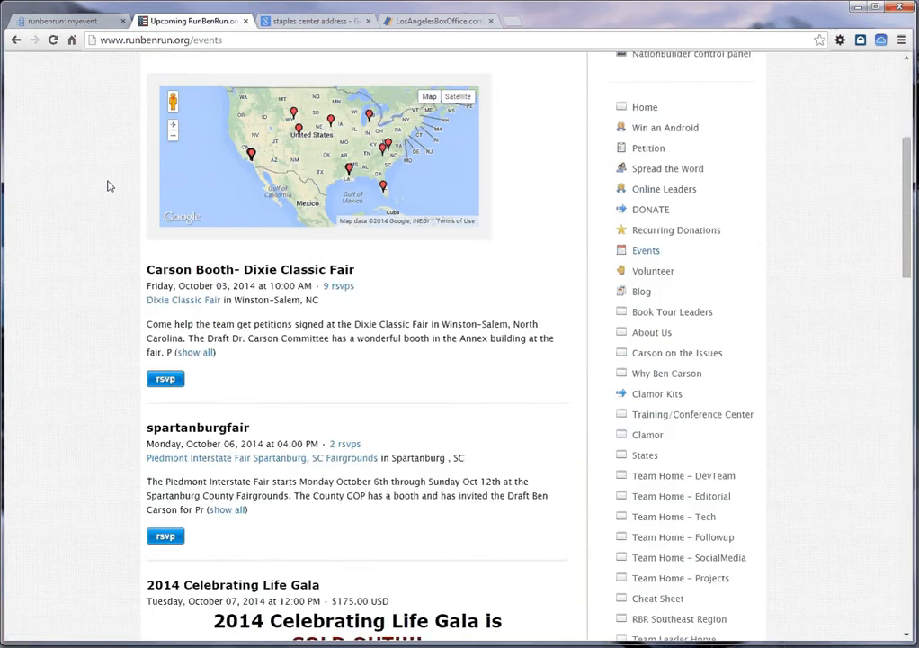
scroll(107, 186, "down", 4)
scroll(107, 185, "down", 2)
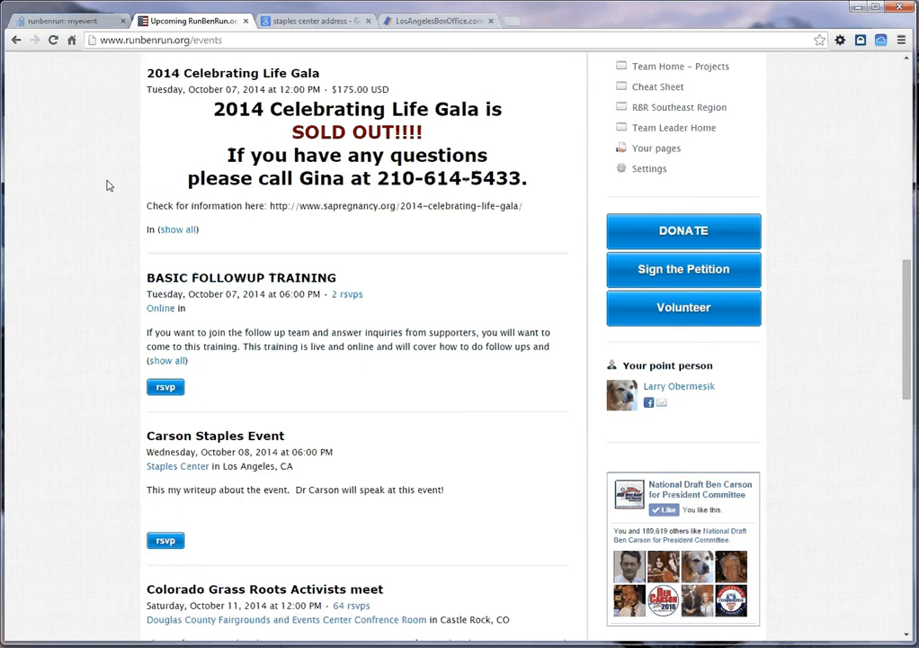
scroll(106, 184, "down", 2)
left_click(217, 311)
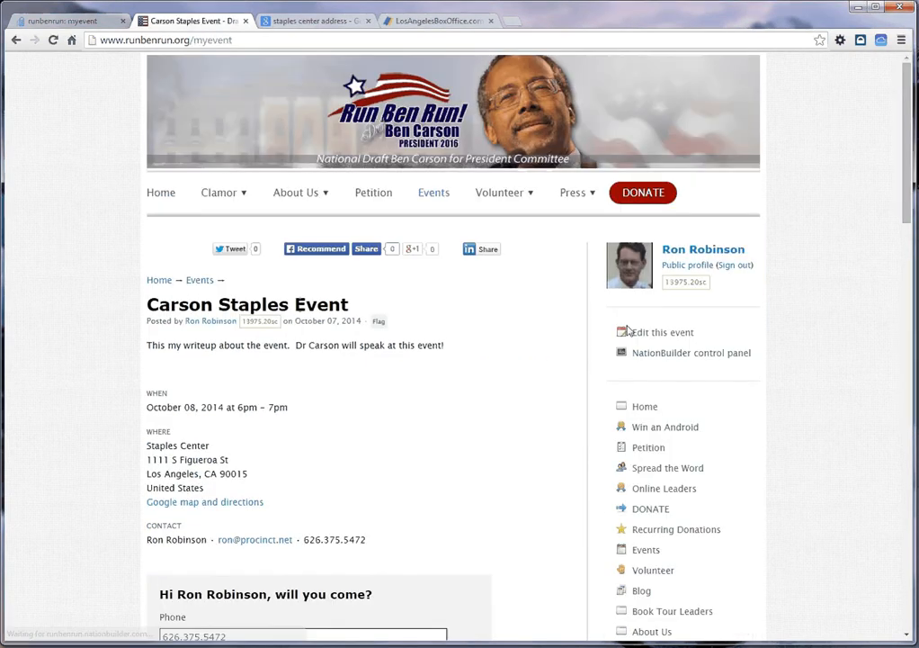
Step: Open the event for editing from its live page and check its list of RSVPs
left_click(656, 334)
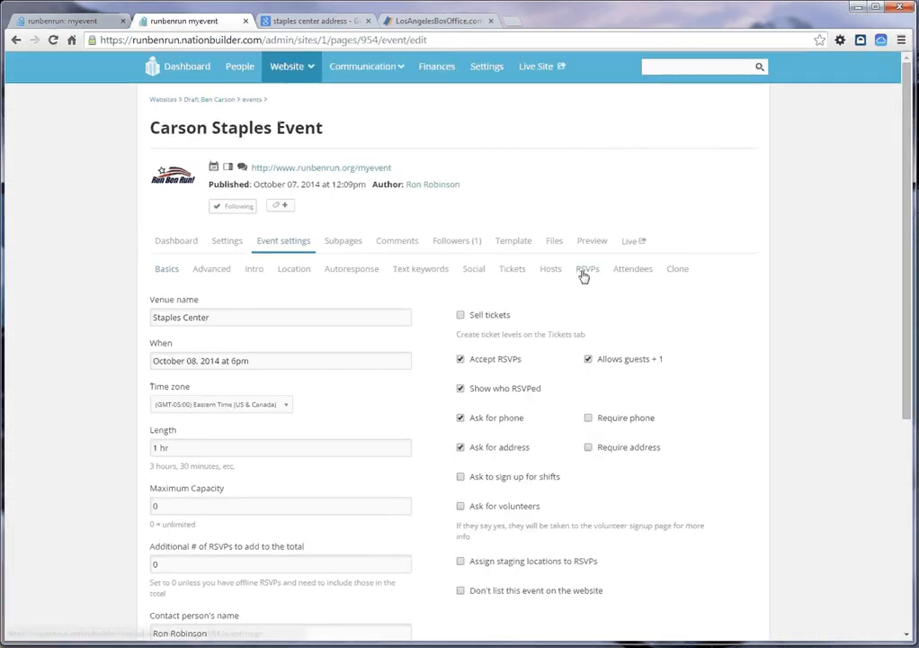
left_click(584, 272)
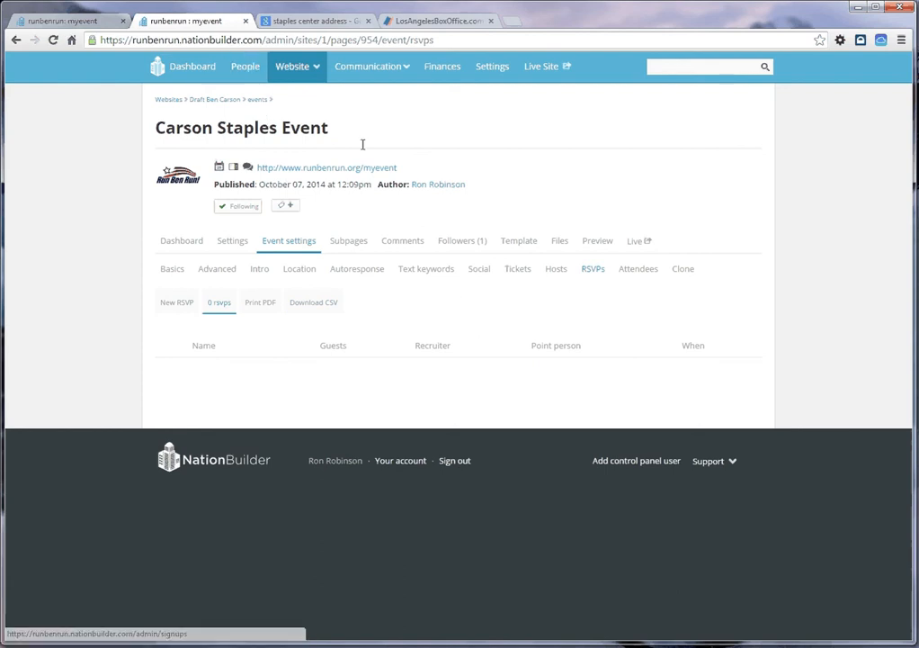
left_click(637, 241)
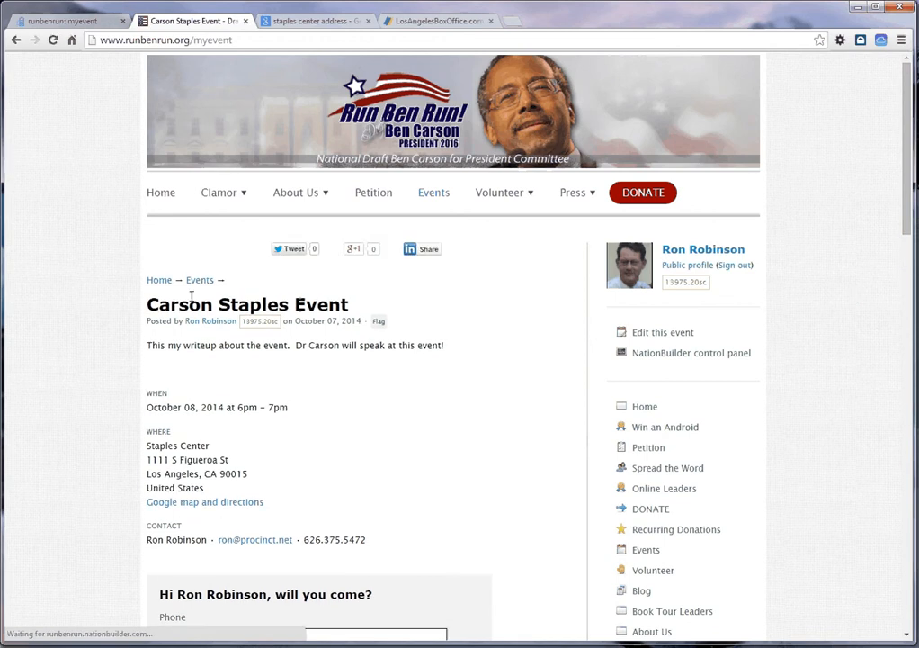
left_click(631, 335)
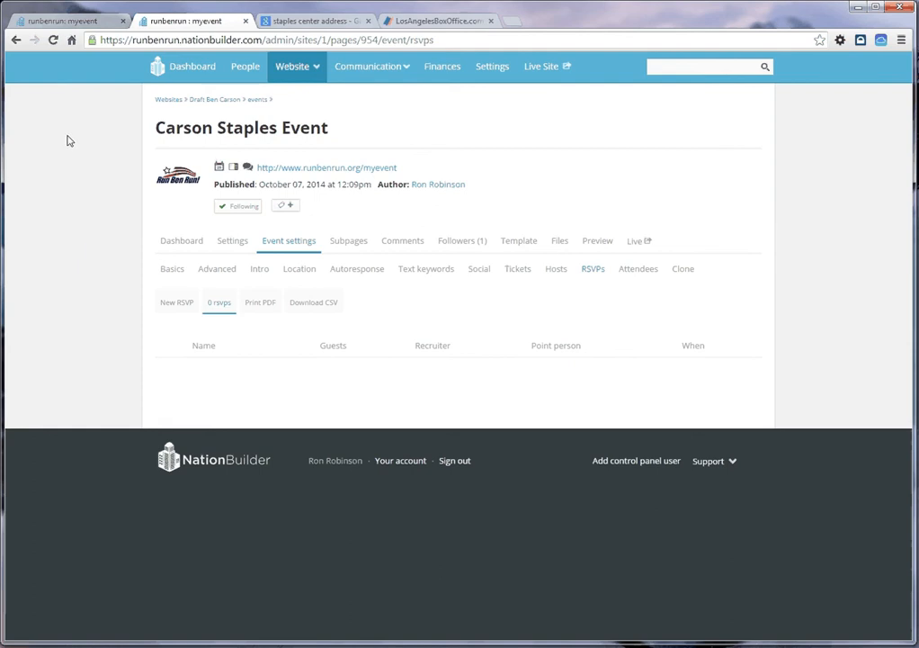
Step: Close the Google search and LosAngelesBoxOffice.com tabs, and open the RBR Digital Director broadcaster from the broadcasters list
left_click(367, 20)
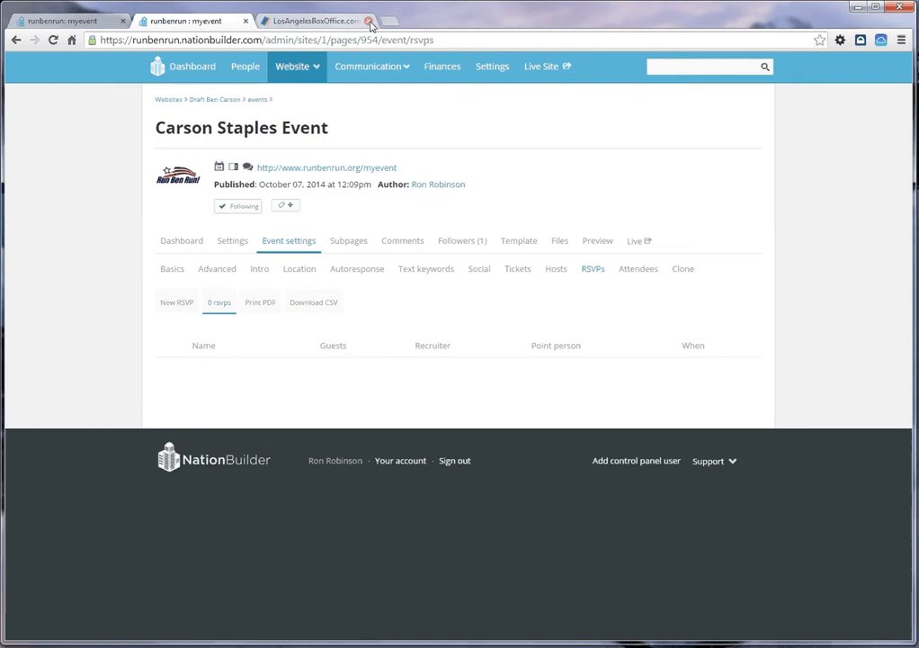
left_click(367, 21)
mouse_move(369, 65)
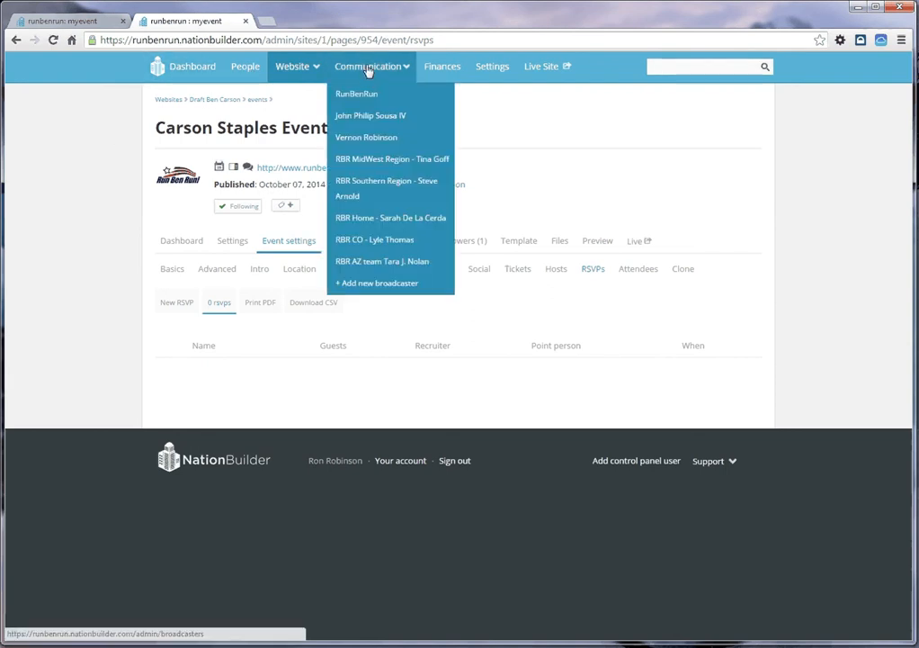
left_click(599, 243)
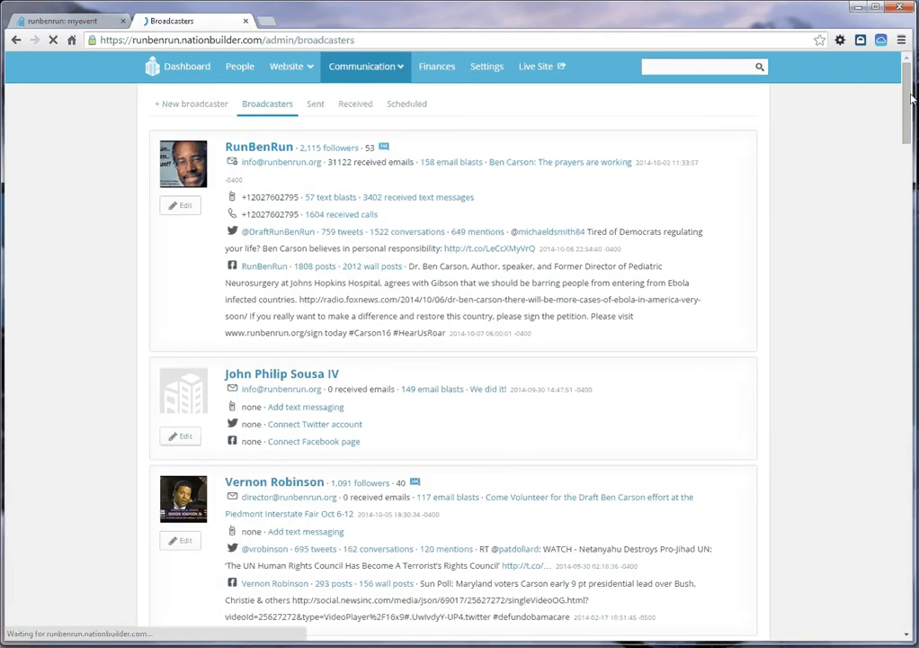
left_click_drag(906, 99, 893, 573)
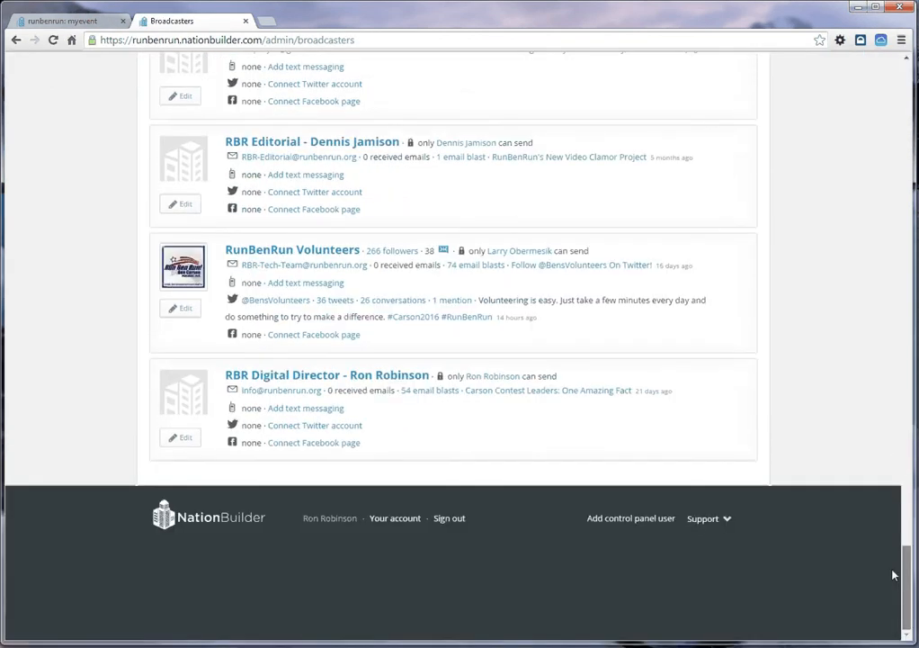
left_click(299, 375)
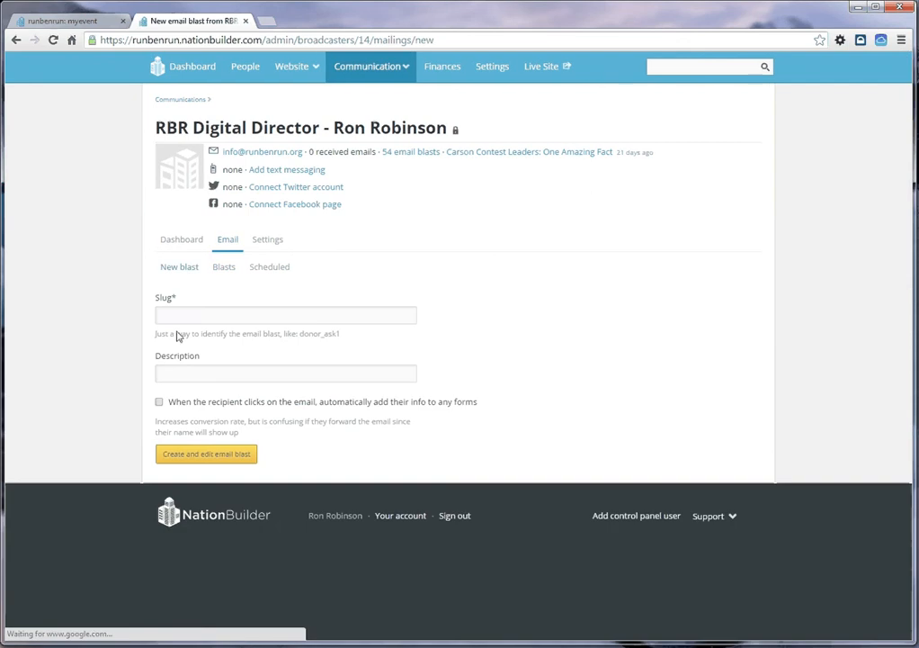
Step: Create a new email blast with the slug "staplesevent", leaving the description empty
left_click(172, 316)
type("stackle")
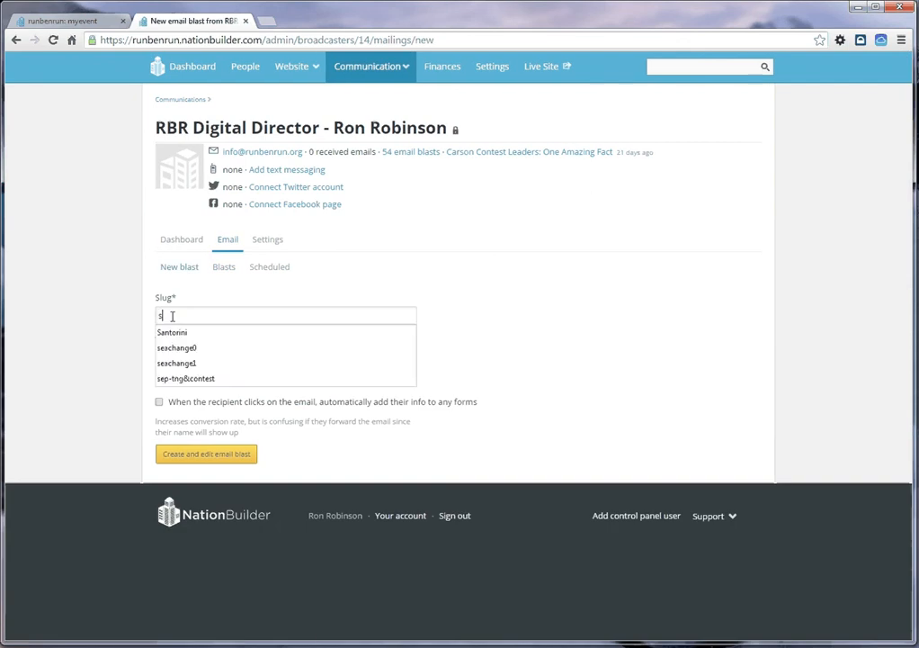
key("BackSpace")
key("BackSpace")
key("BackSpace")
key("BackSpace")
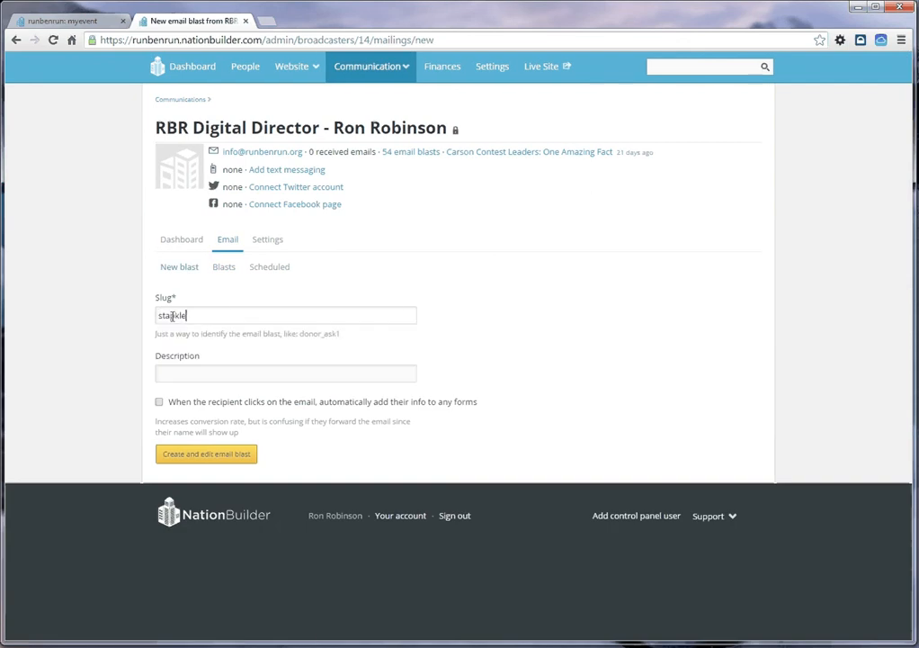
type("clesever")
type("nt")
left_click(160, 373)
left_click(205, 317)
left_click(202, 464)
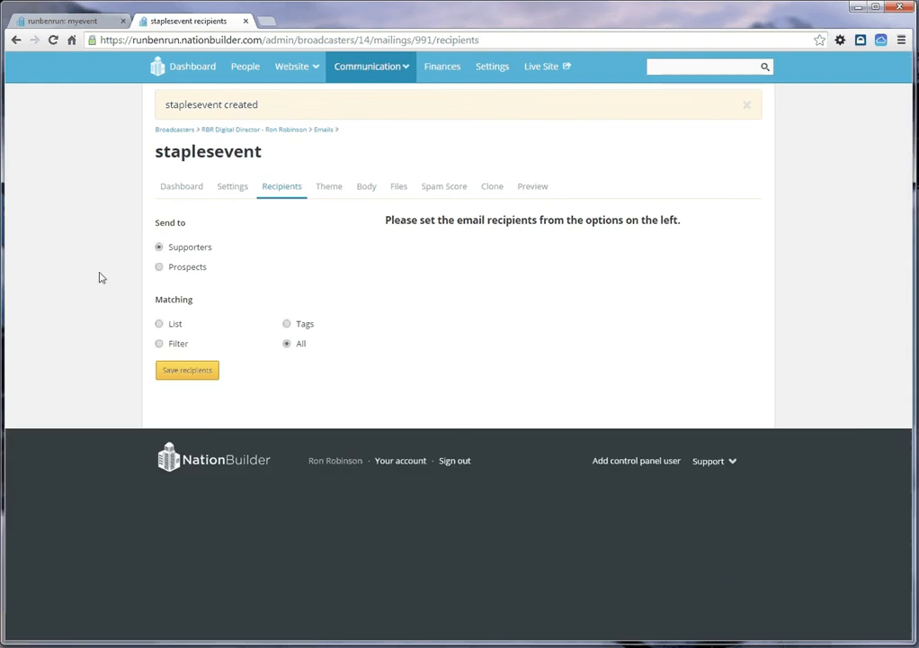
Step: Set the blast's recipients to supporters matching the "All CA" filter and save the recipients
left_click(159, 344)
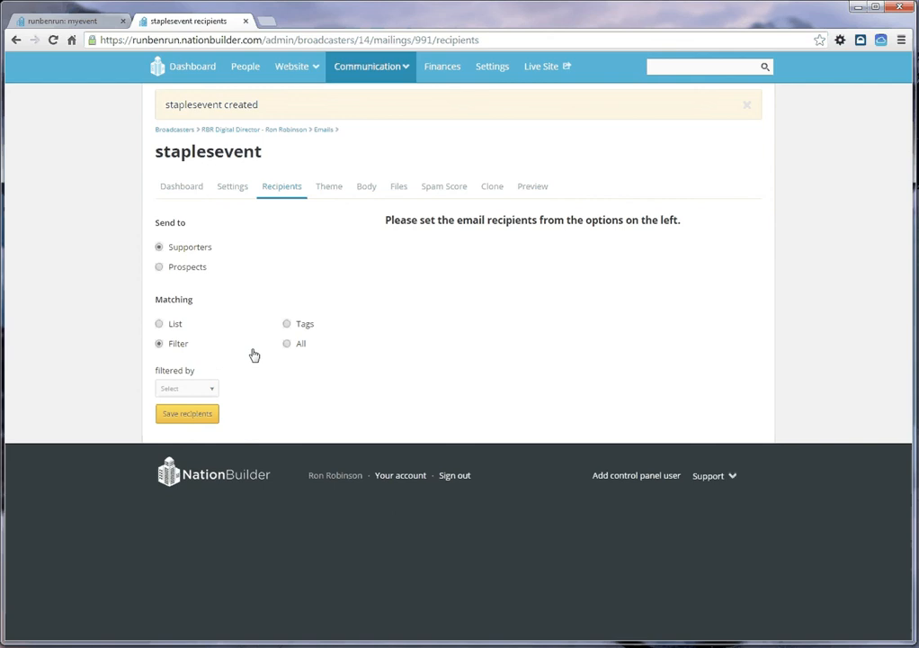
left_click(187, 389)
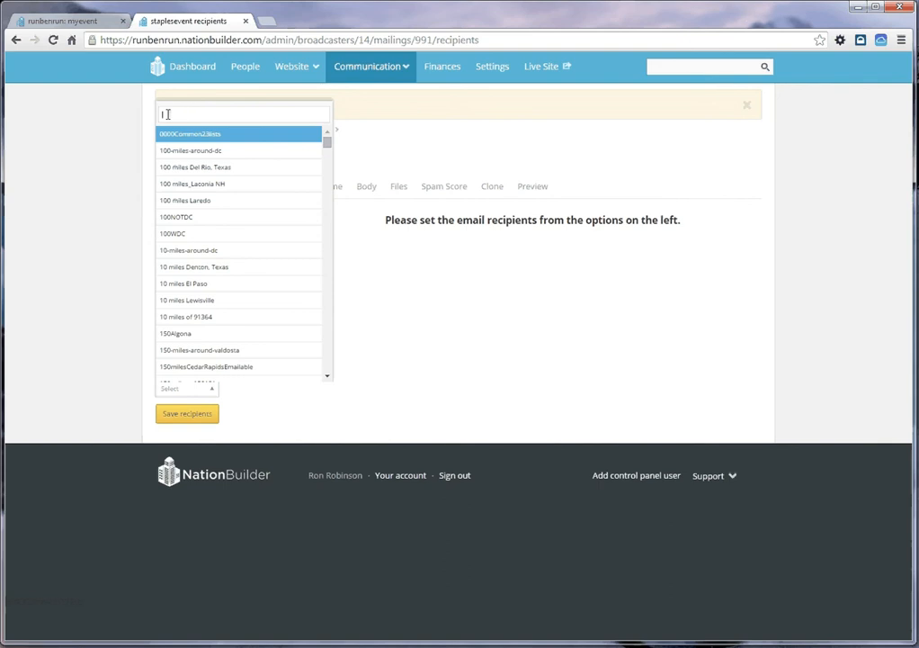
type("all")
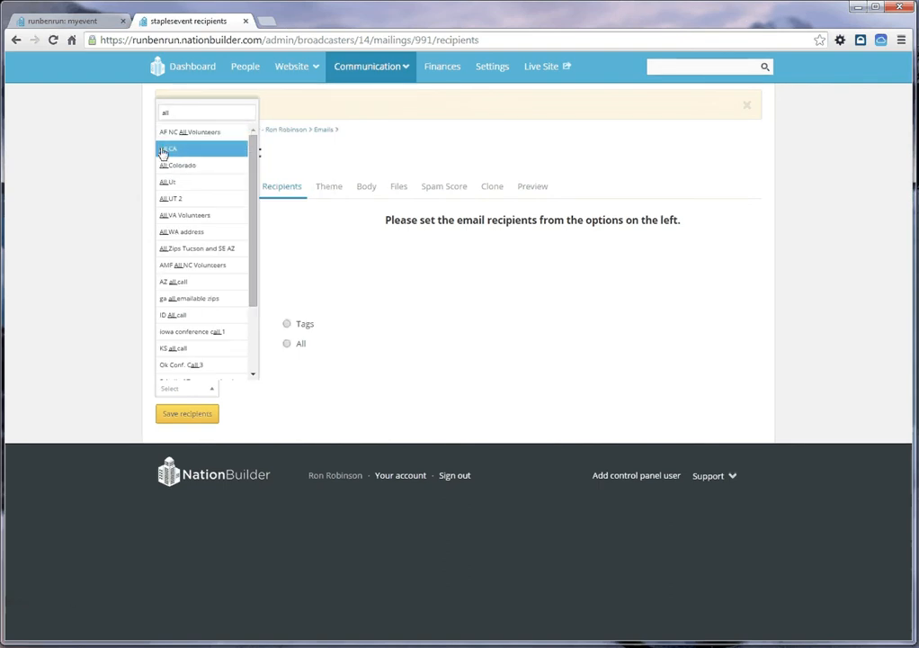
left_click(166, 148)
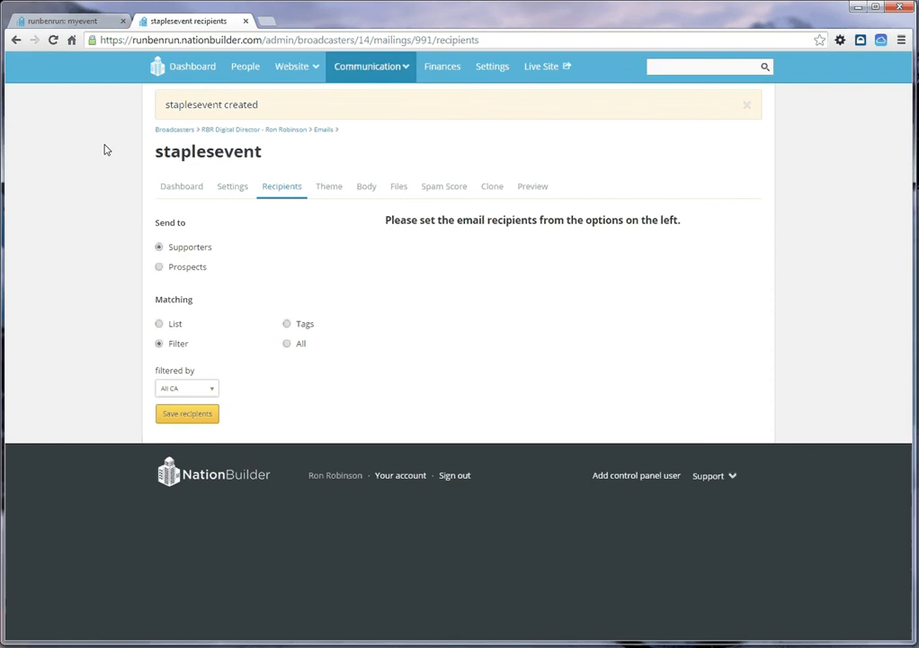
left_click(187, 413)
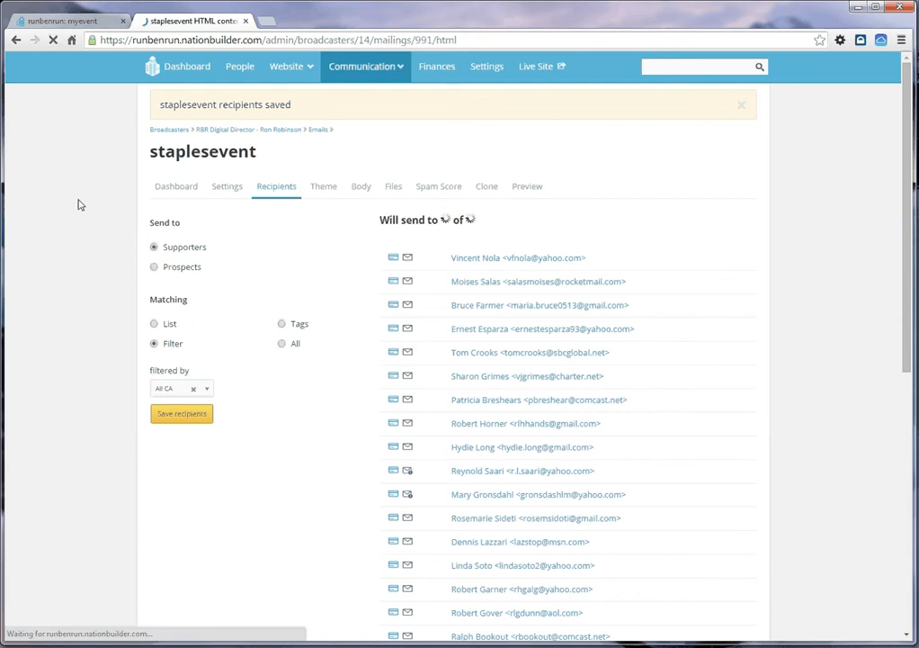
Step: Write "This is my email about the staples event." in the email body between the recipient greeting and the broadcaster signature
left_click(179, 380)
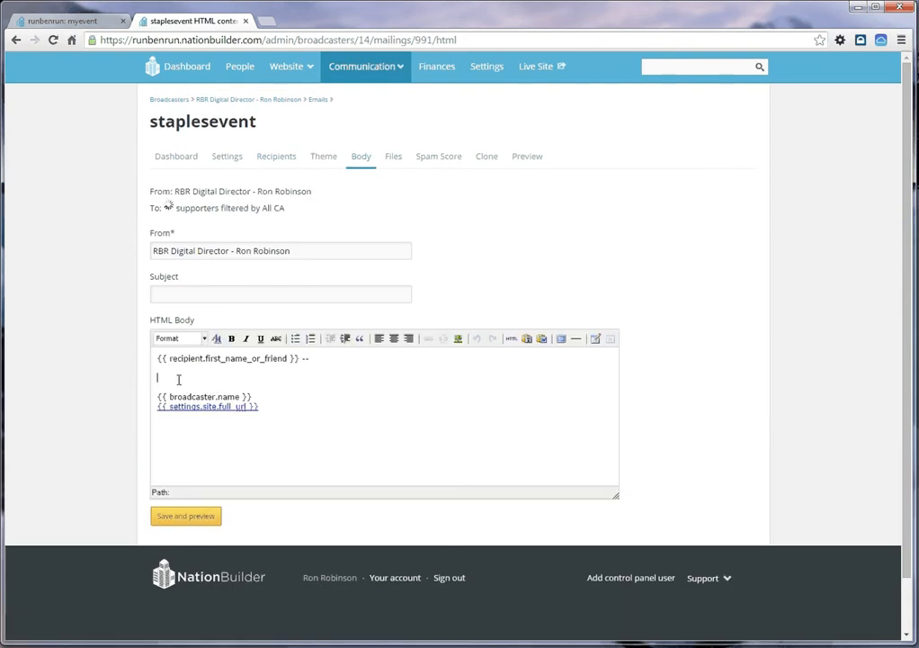
type("THis is my email about the st")
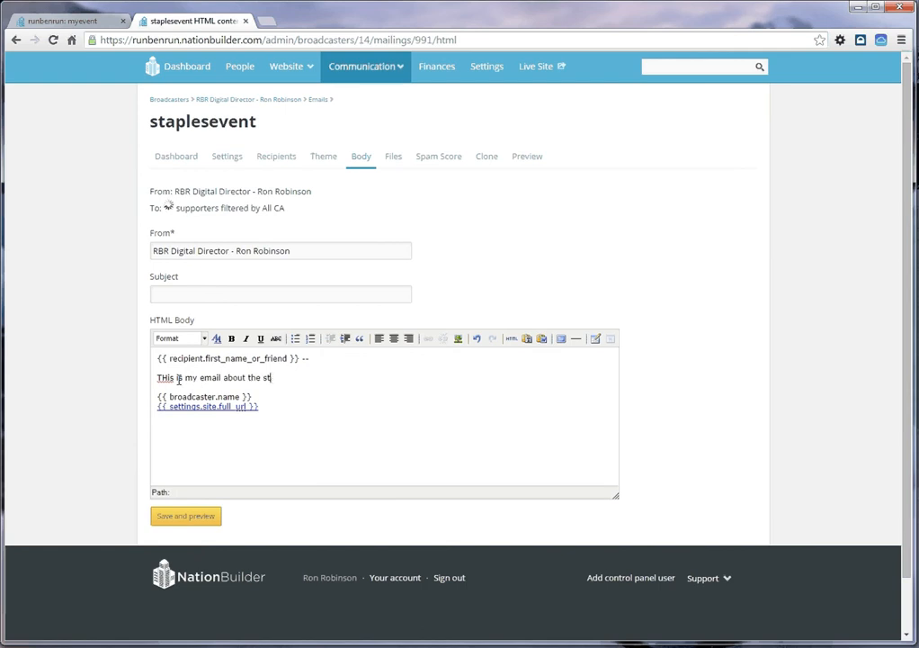
type("aples event.")
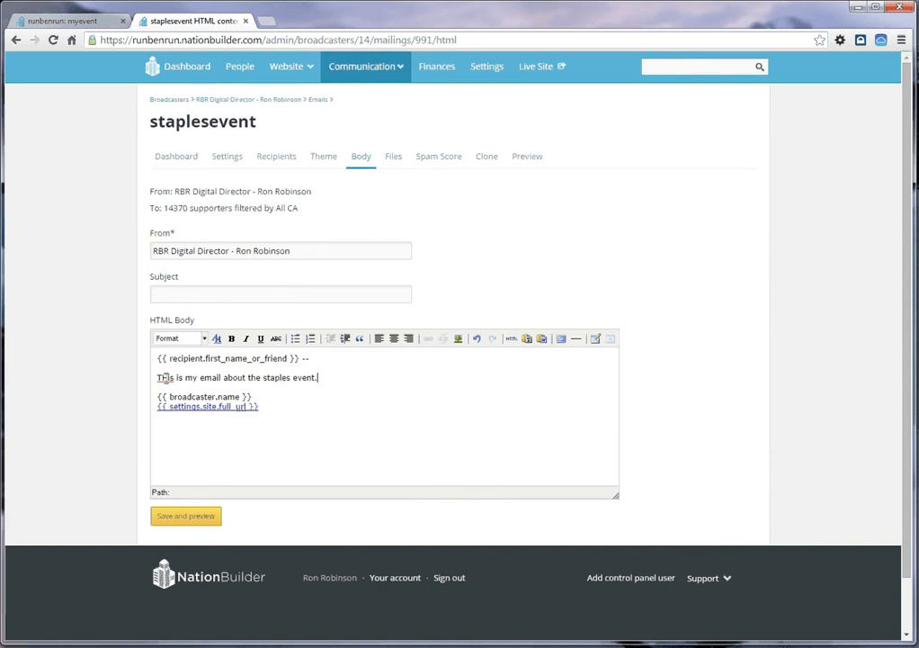
key("BackSpace")
type("h")
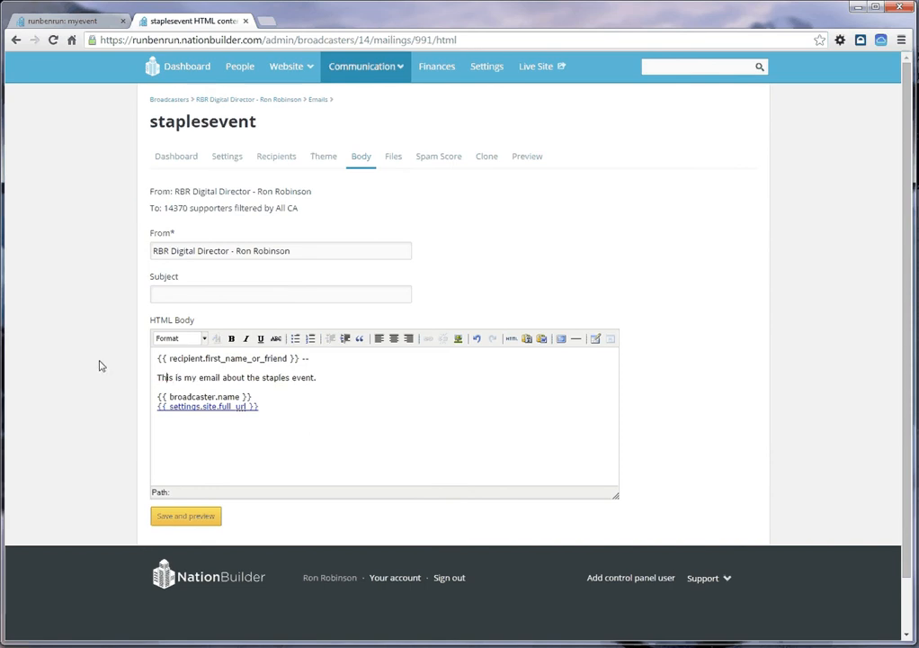
Step: Add a blank line below the staples event sentence in the email body and save the email for preview
left_click(332, 377)
key("Return")
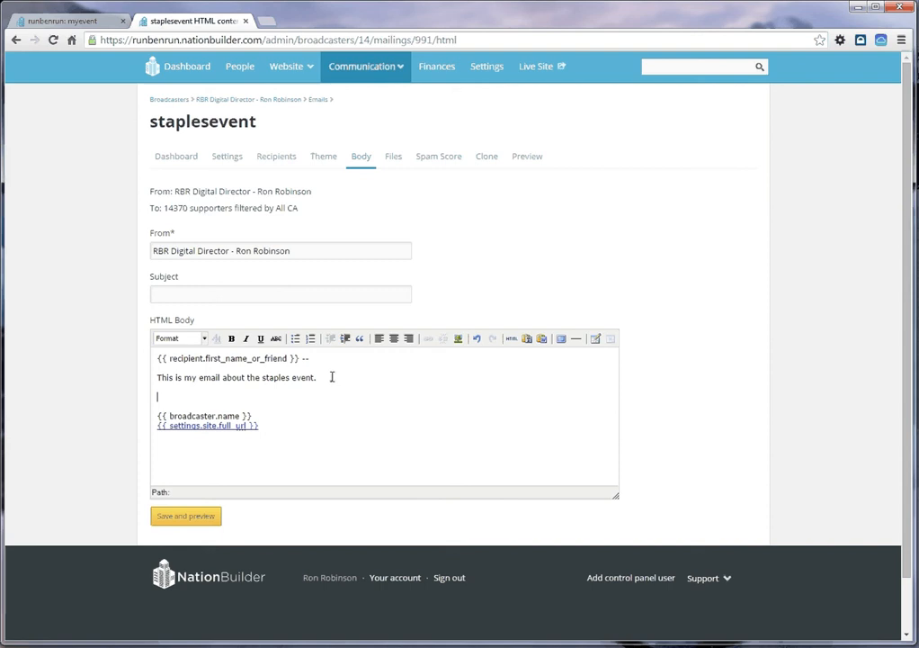
left_click(177, 517)
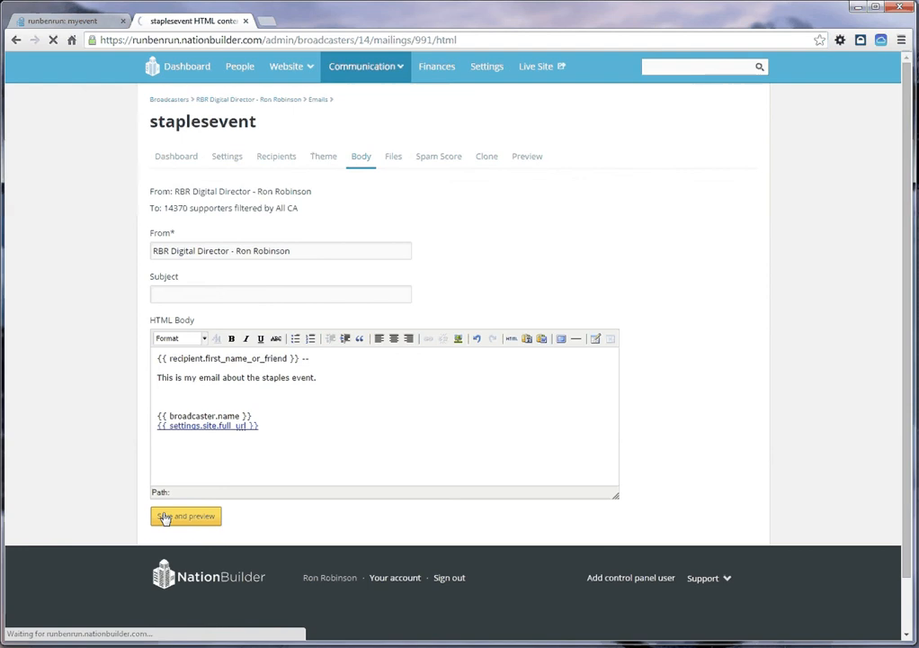
Step: Open the live Carson Staples Event page in a new tab and place it before the staplesevent email tab
left_click(45, 23)
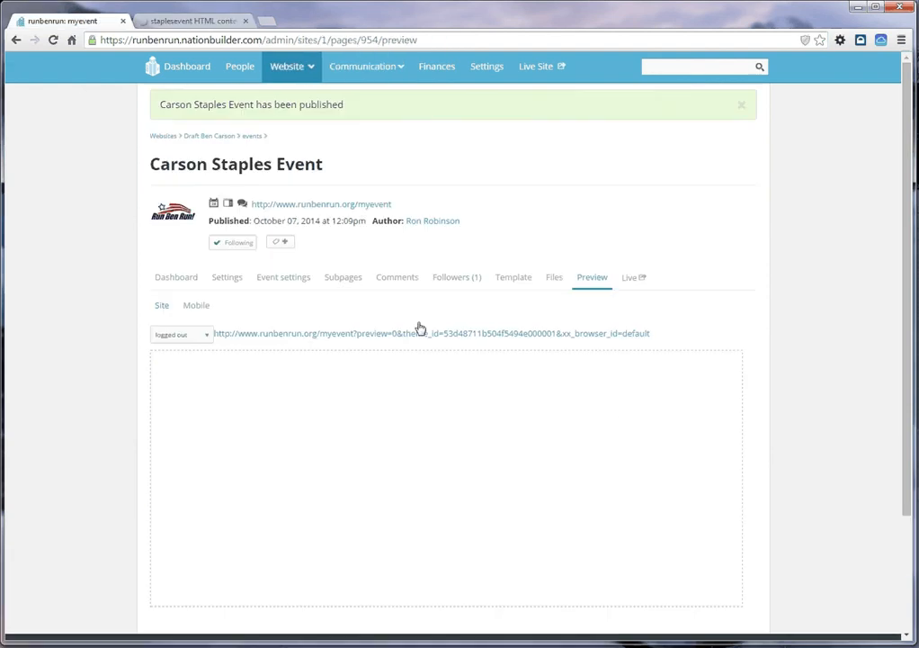
right_click(630, 282)
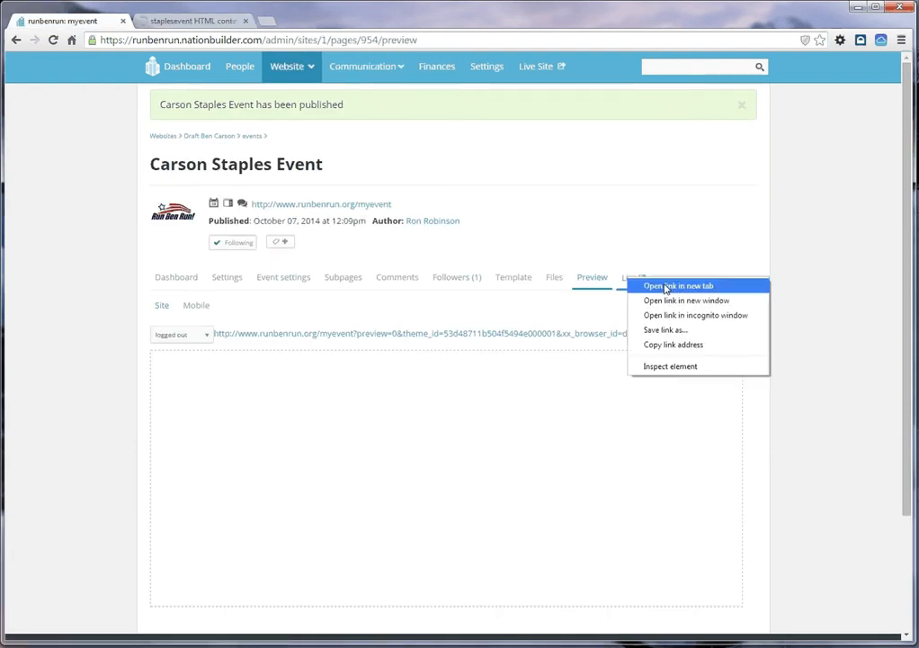
left_click(666, 286)
left_click_drag(309, 20, 196, 21)
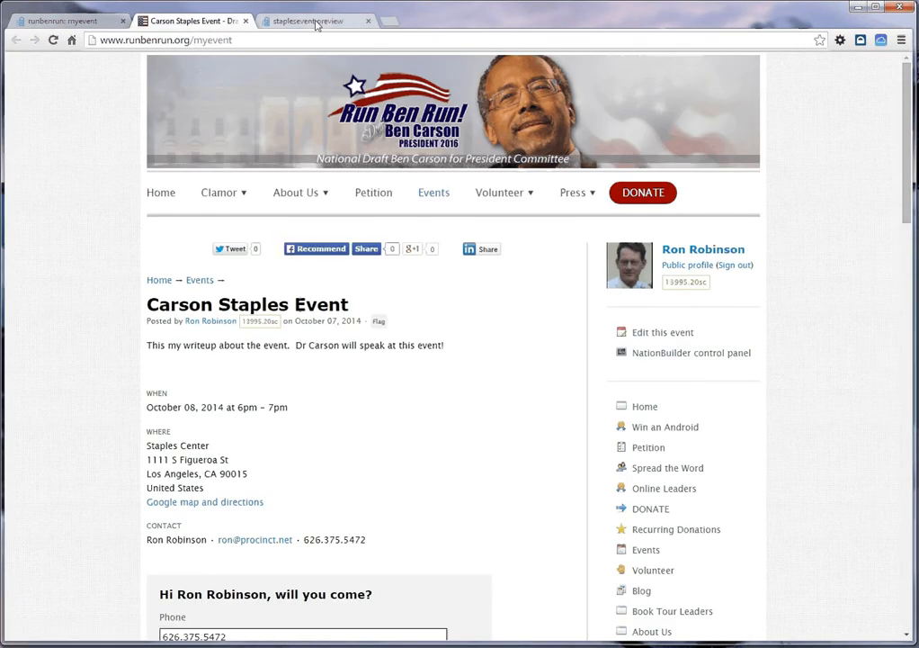
Step: Return to the staplesevent email, reopen its body and place the cursor on the blank line above the broadcaster signature
left_click(315, 21)
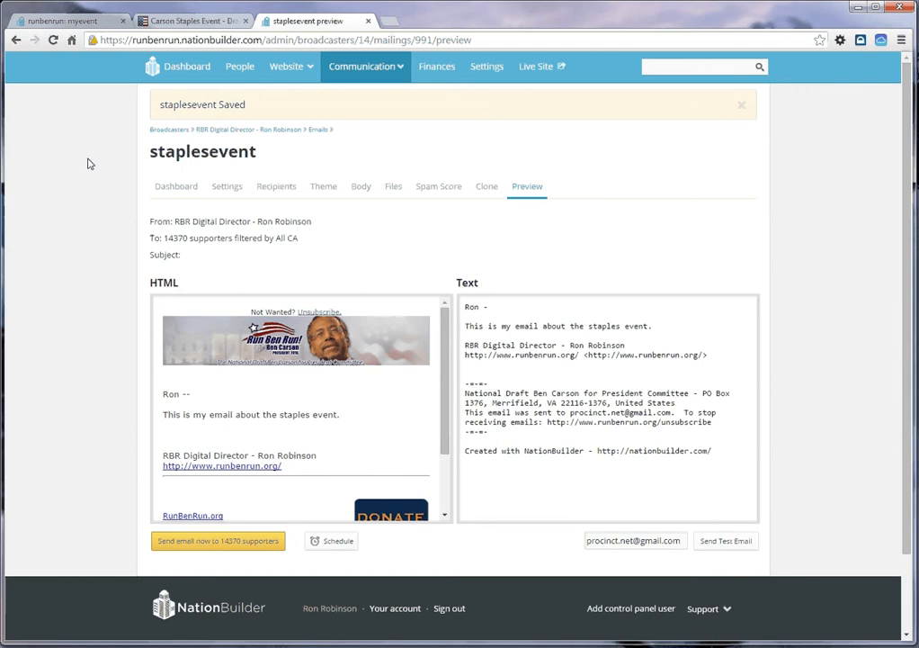
left_click(361, 186)
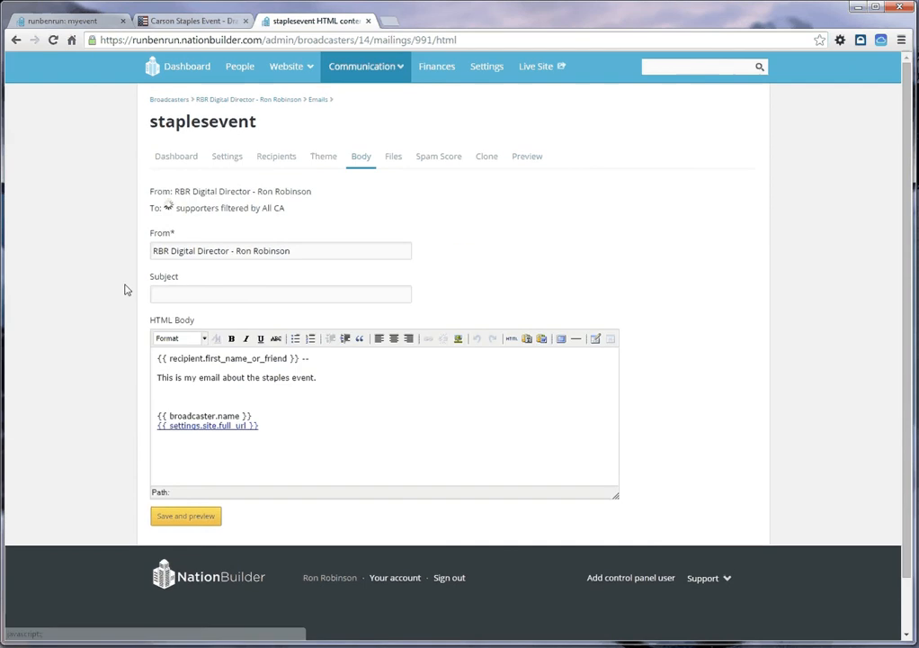
left_click(199, 394)
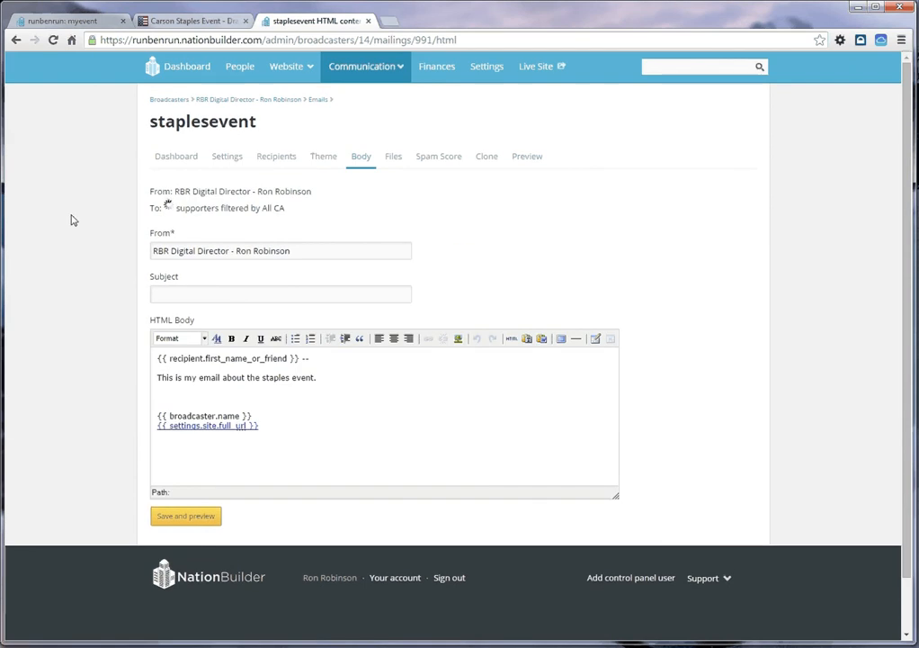
Step: Search Google Images for "RSVP NOW" in a new tab and look over the button images
left_click(389, 23)
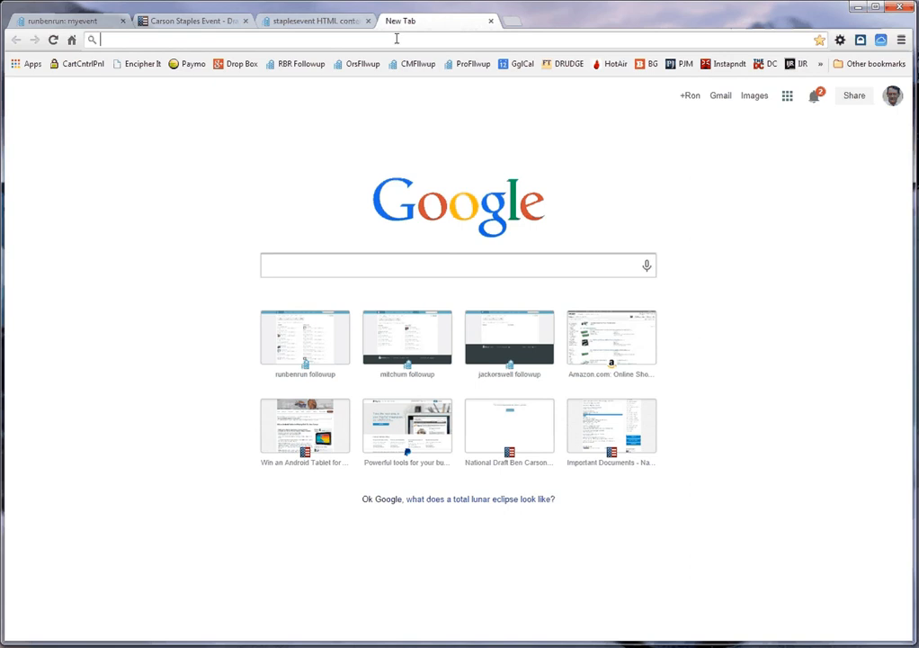
left_click(370, 262)
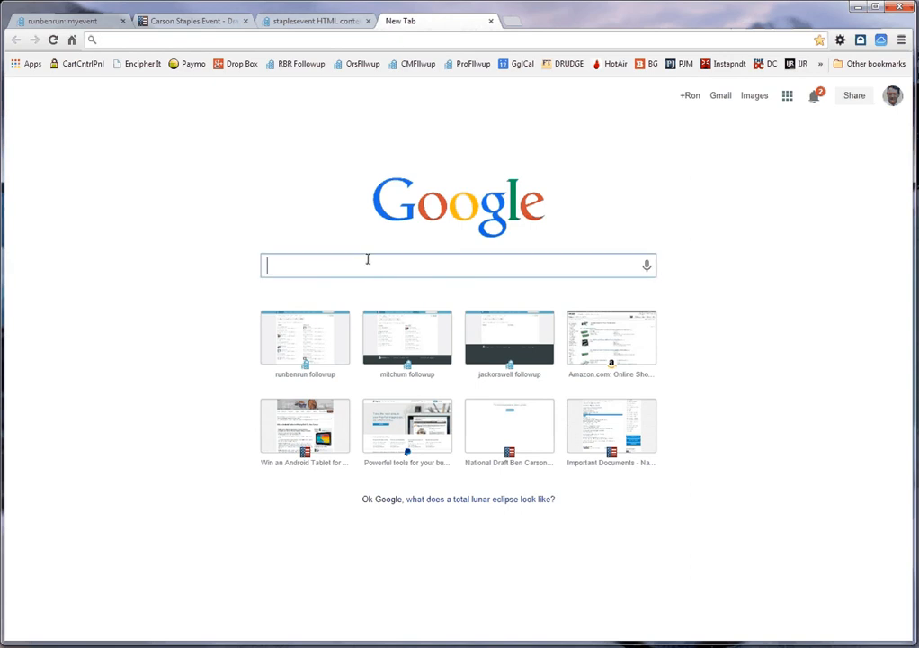
type("RSVP")
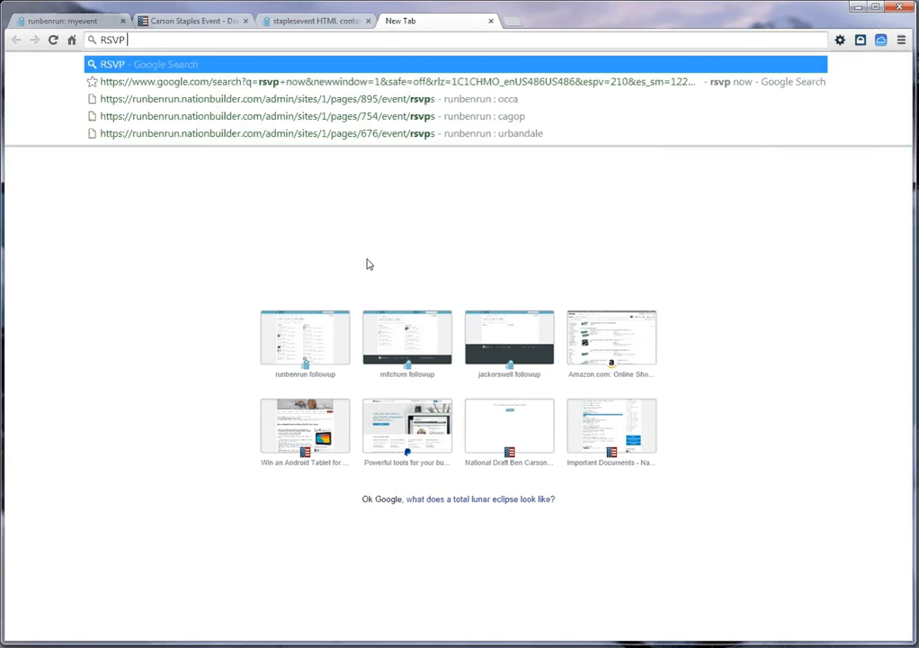
type(" NOW")
key("Return")
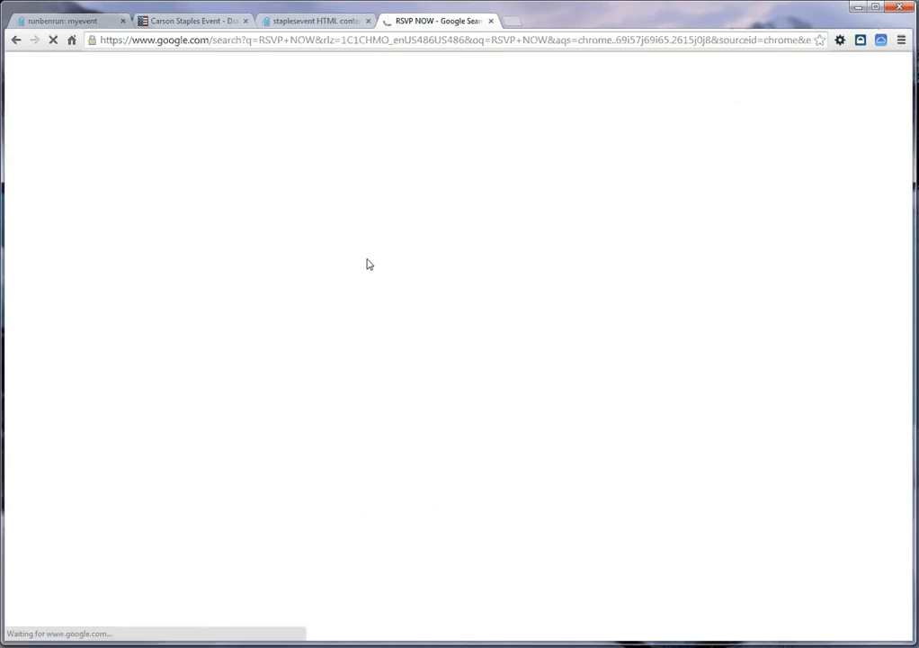
left_click(142, 112)
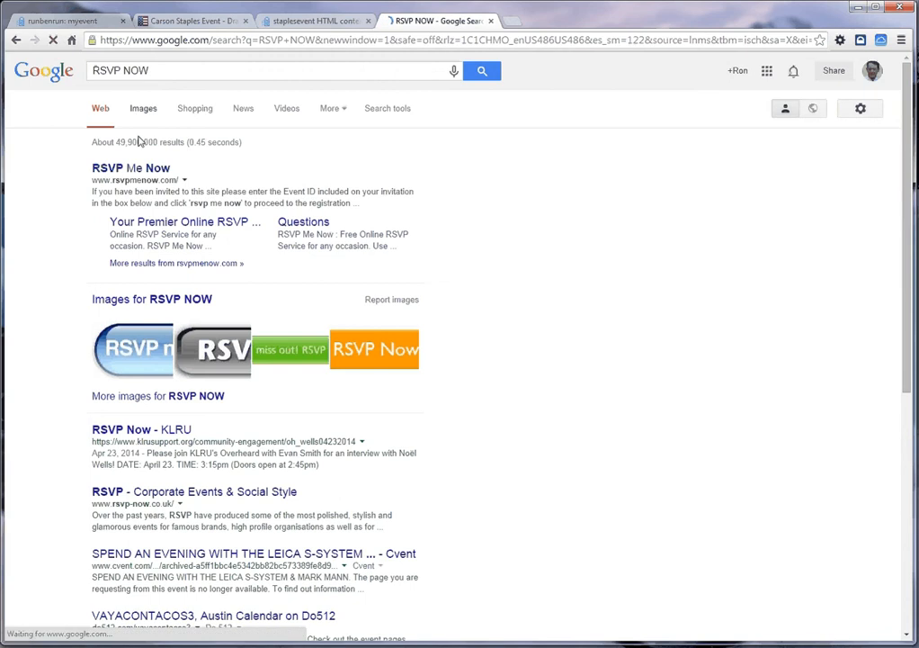
scroll(274, 306, "down", 2)
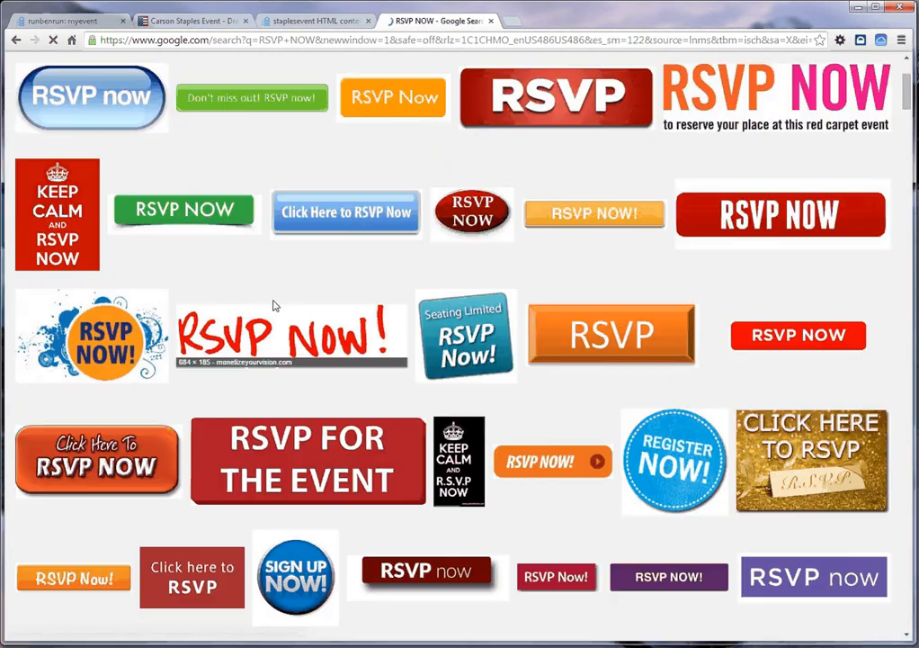
scroll(375, 338, "up", 2)
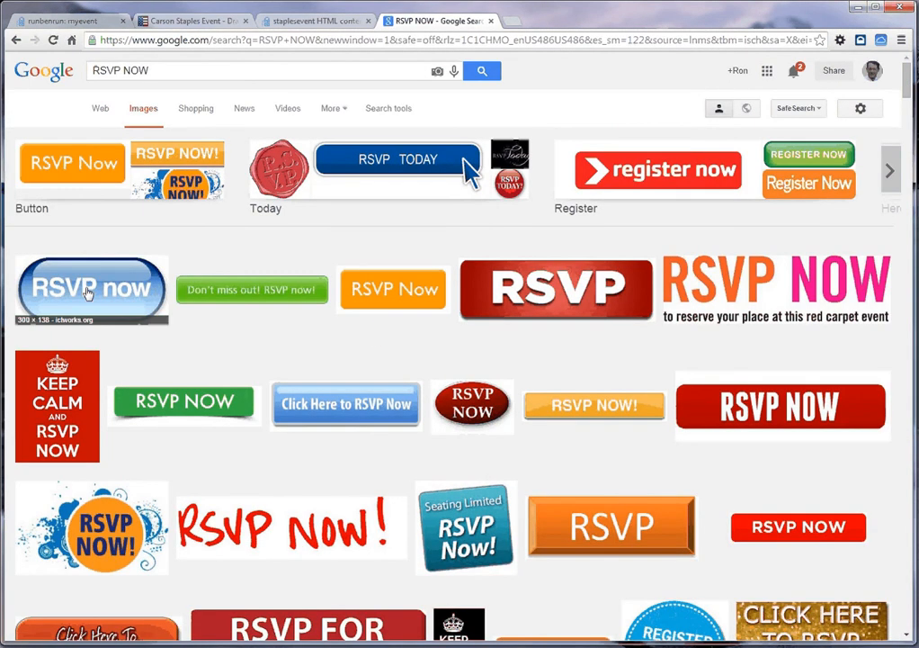
Step: Save the blue oval "RSVP now" button image to the Desktop as RSVP_Now_Button.jpg
left_click(86, 292)
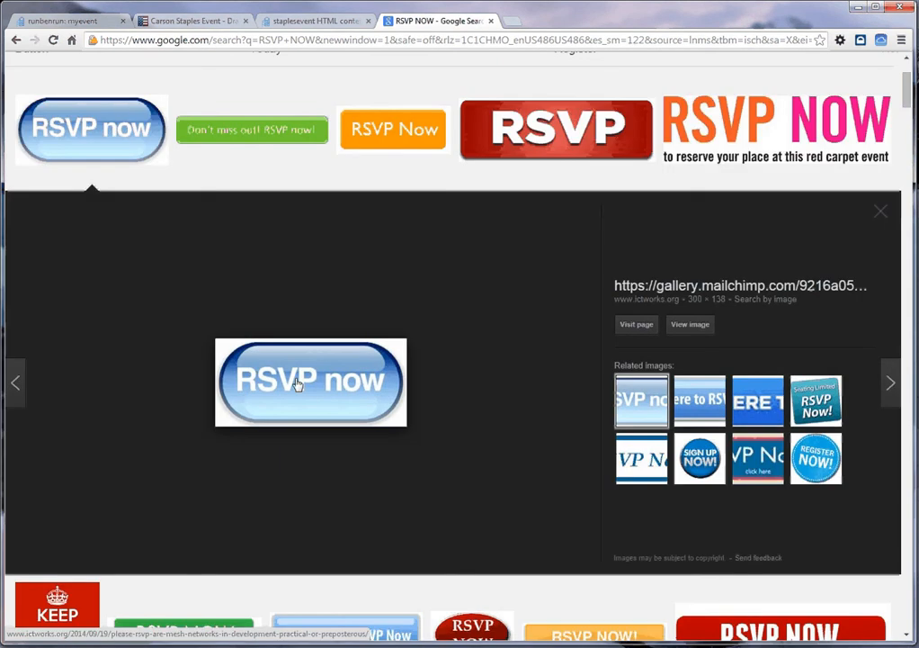
right_click(303, 383)
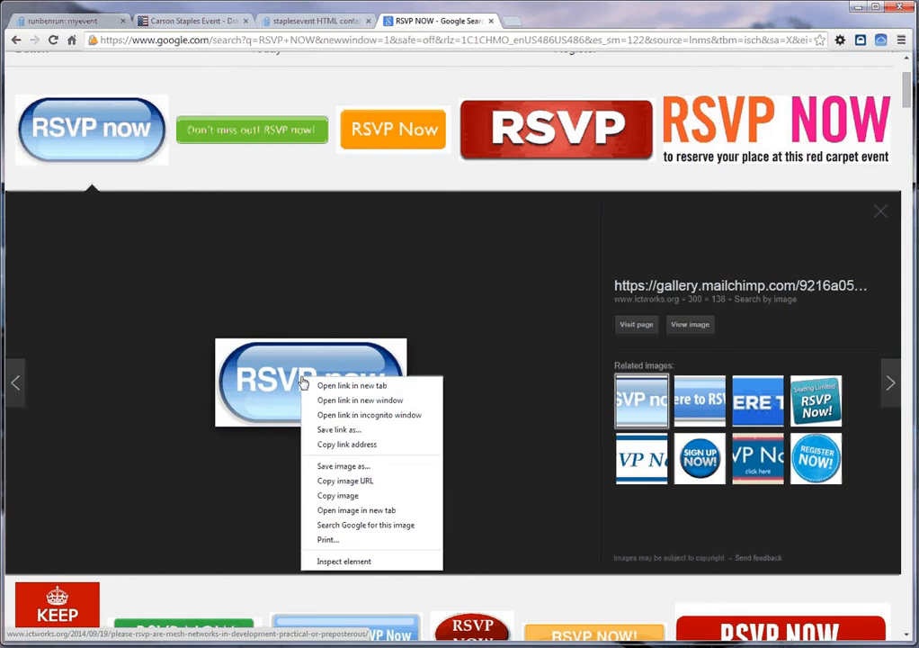
left_click(343, 466)
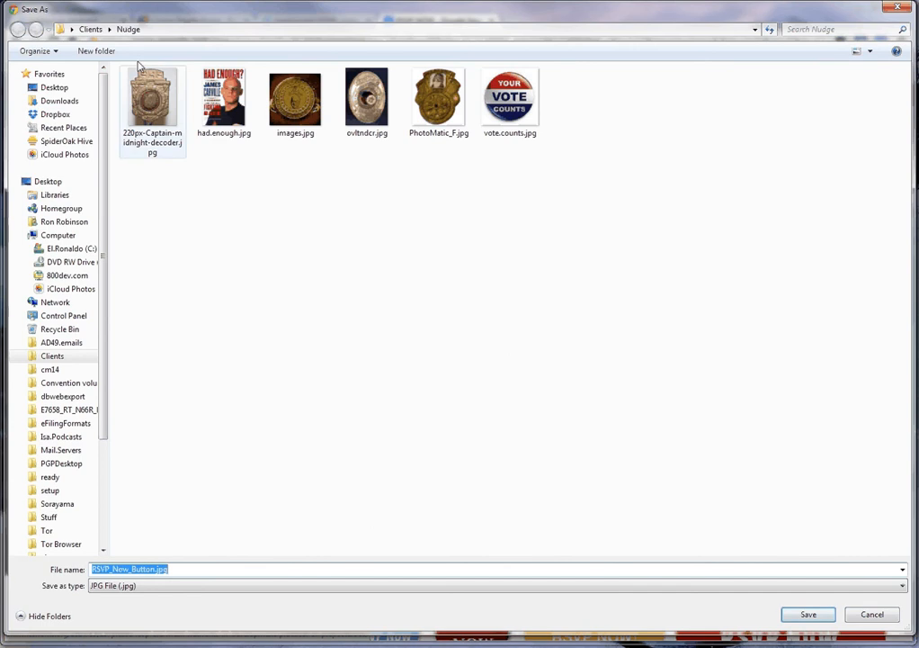
left_click(50, 87)
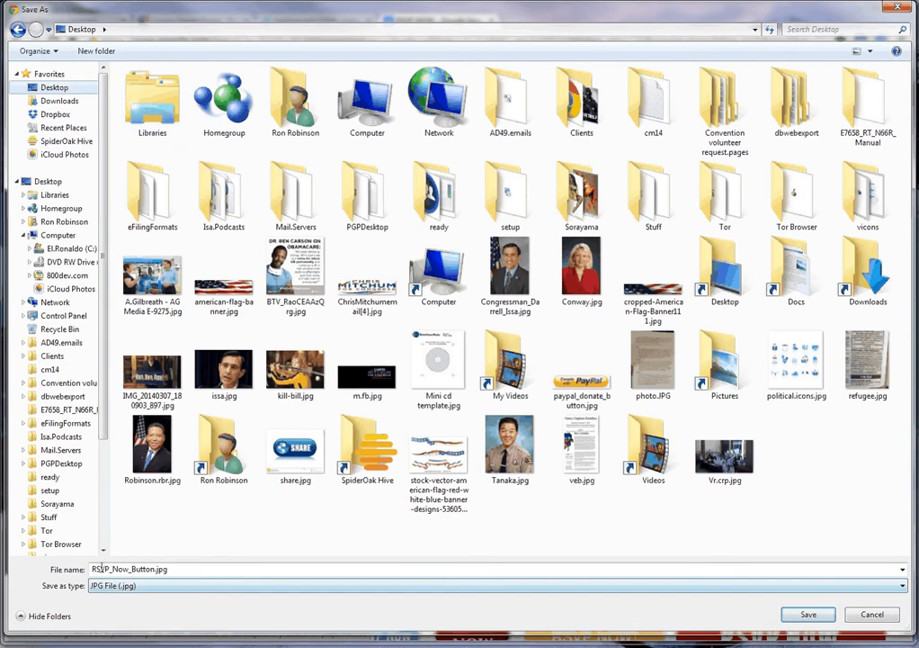
double_click(172, 570)
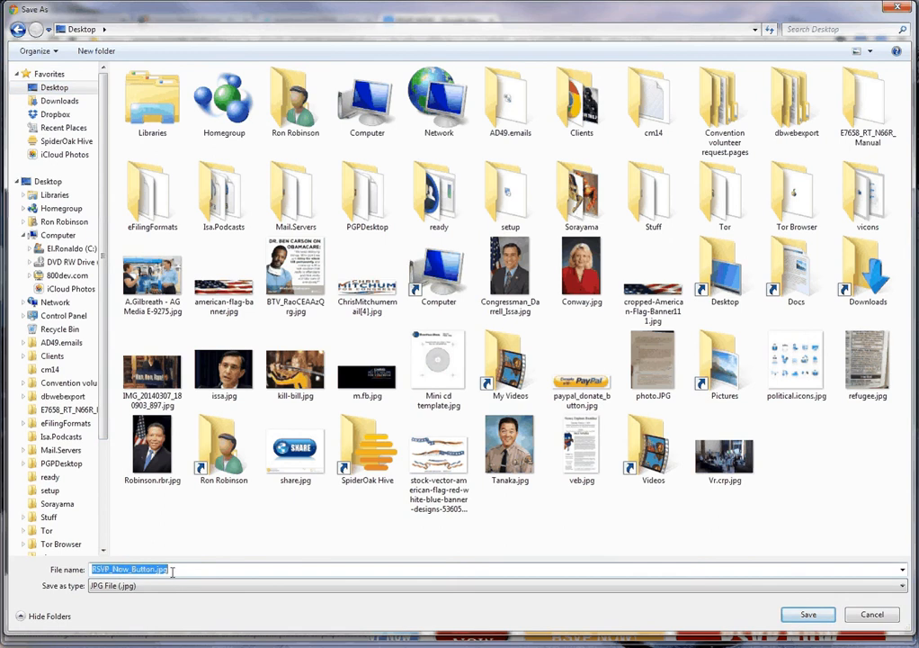
left_click(806, 615)
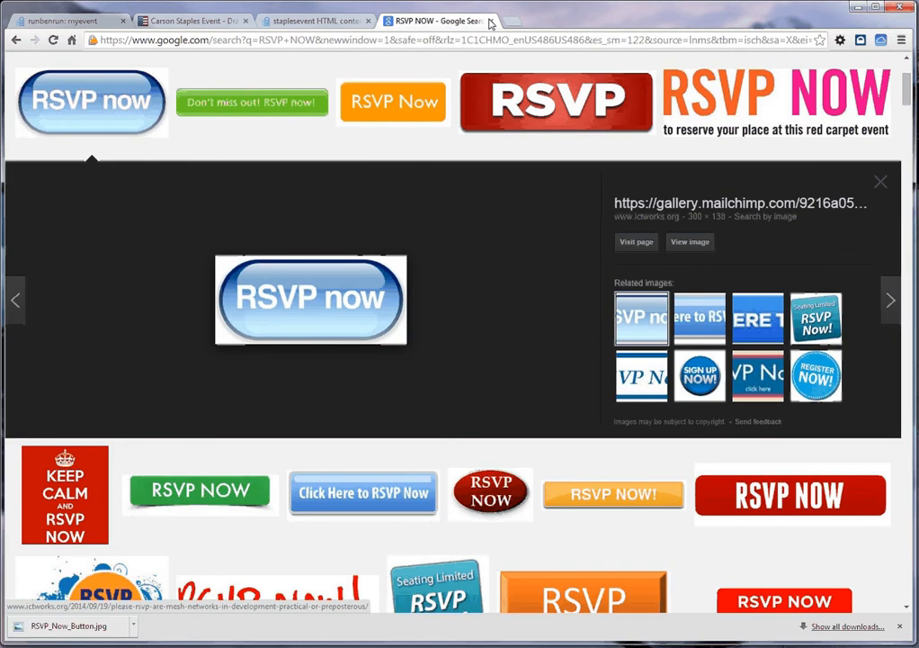
Step: Close the image search and upload RSVP_Now_Button.jpg from the Desktop to the staplesevent email's files
left_click(338, 22)
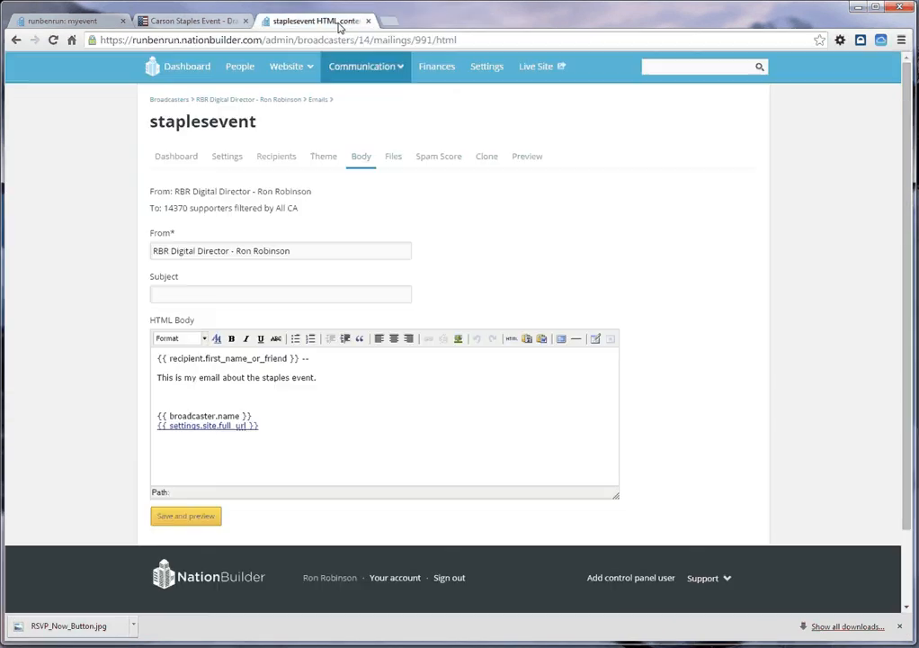
left_click(393, 158)
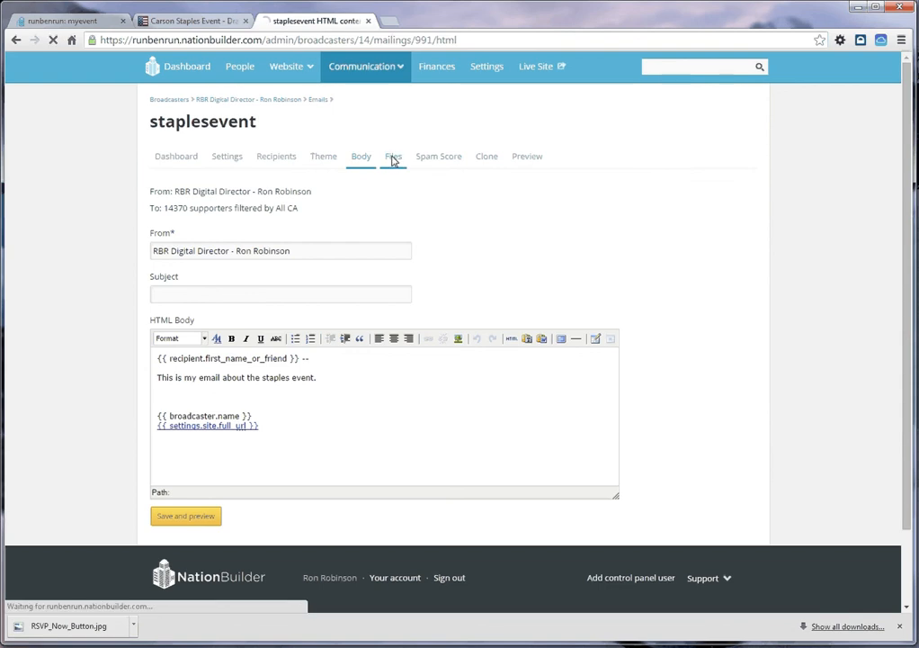
left_click(196, 191)
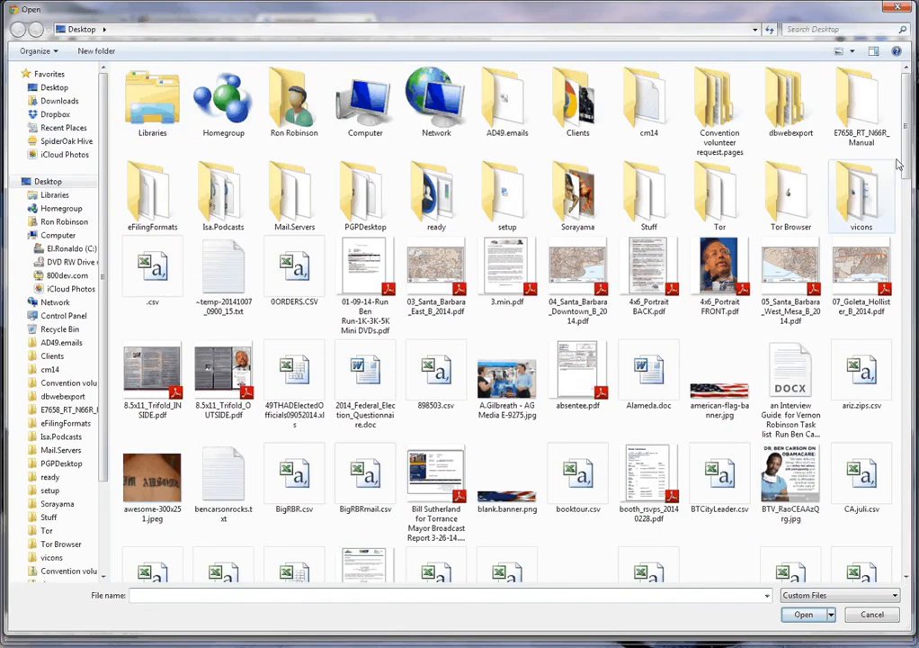
scroll(896, 163, "down", 5)
scroll(775, 135, "down", 8)
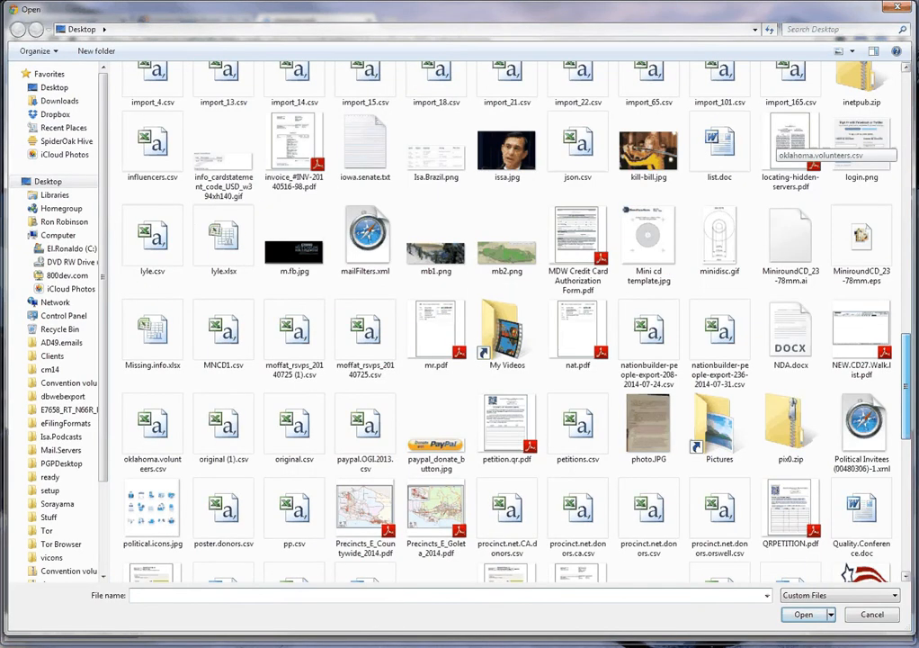
scroll(775, 144, "down", 3)
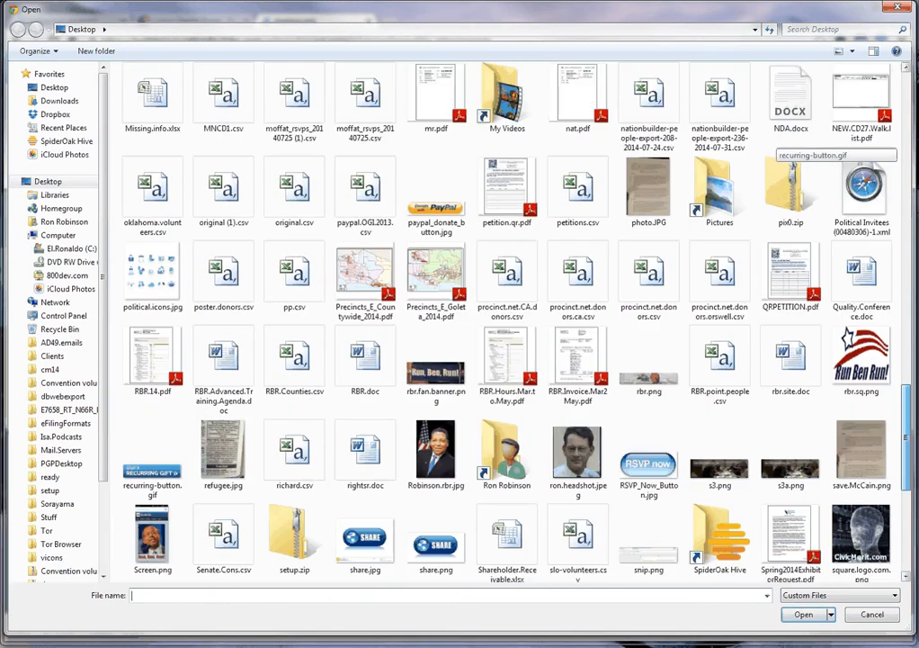
double_click(649, 465)
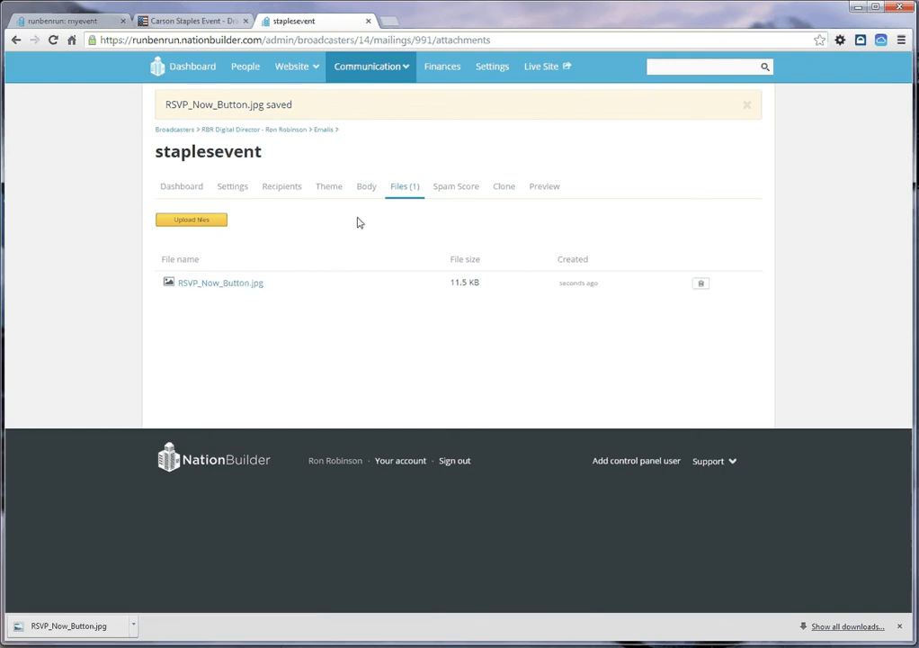
Step: Reopen the email body and center-align the blank line above the broadcaster signature, keeping the recipient greeting left-aligned
left_click(367, 188)
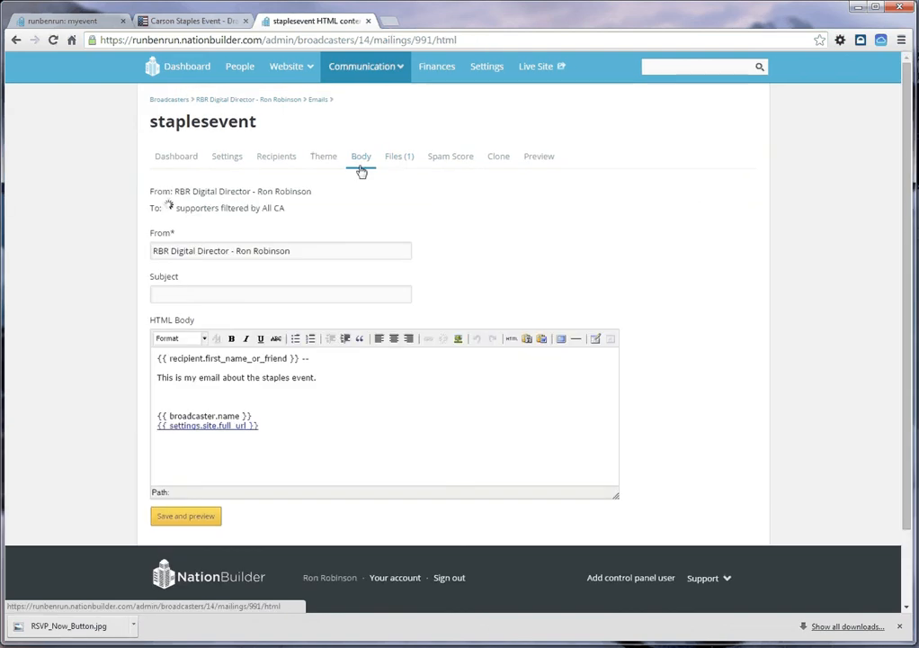
left_click(362, 160)
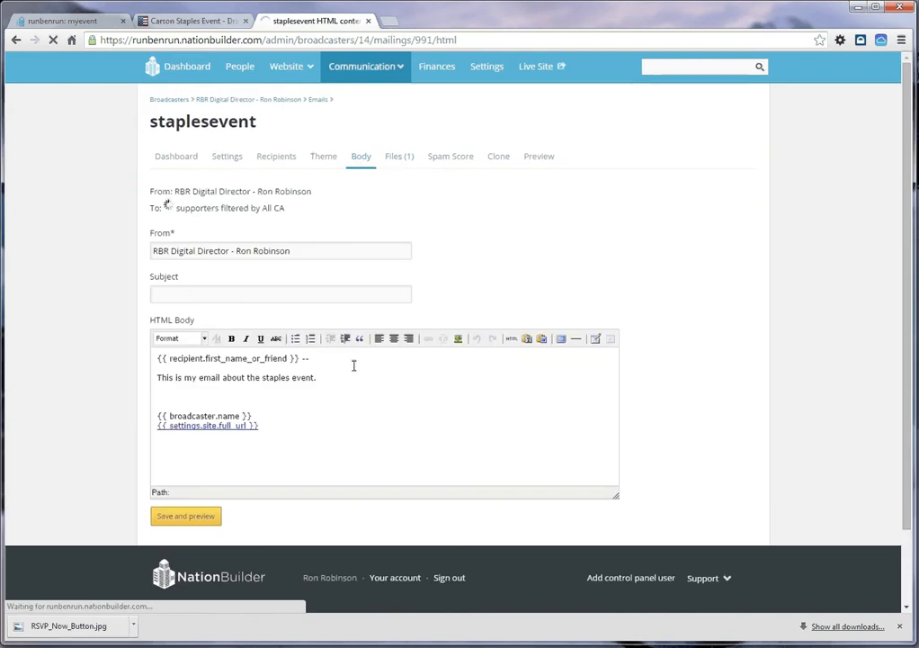
left_click(314, 387)
key("Return")
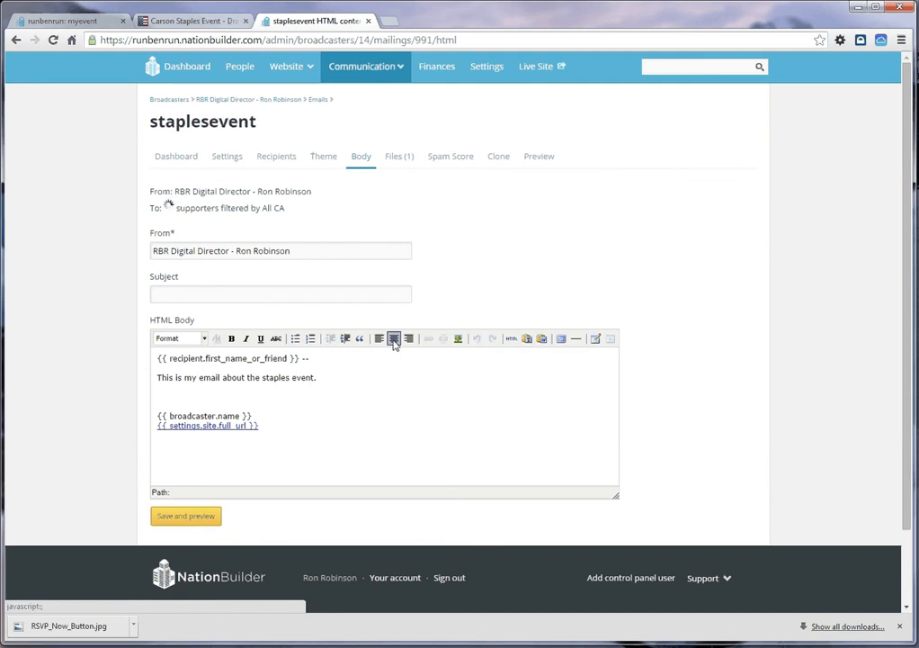
left_click(393, 339)
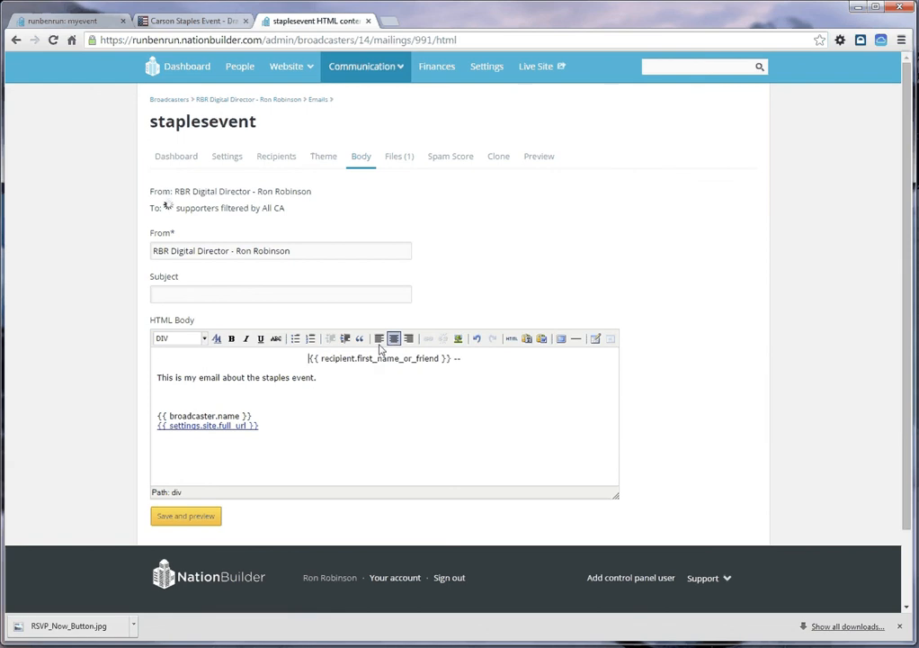
left_click(379, 340)
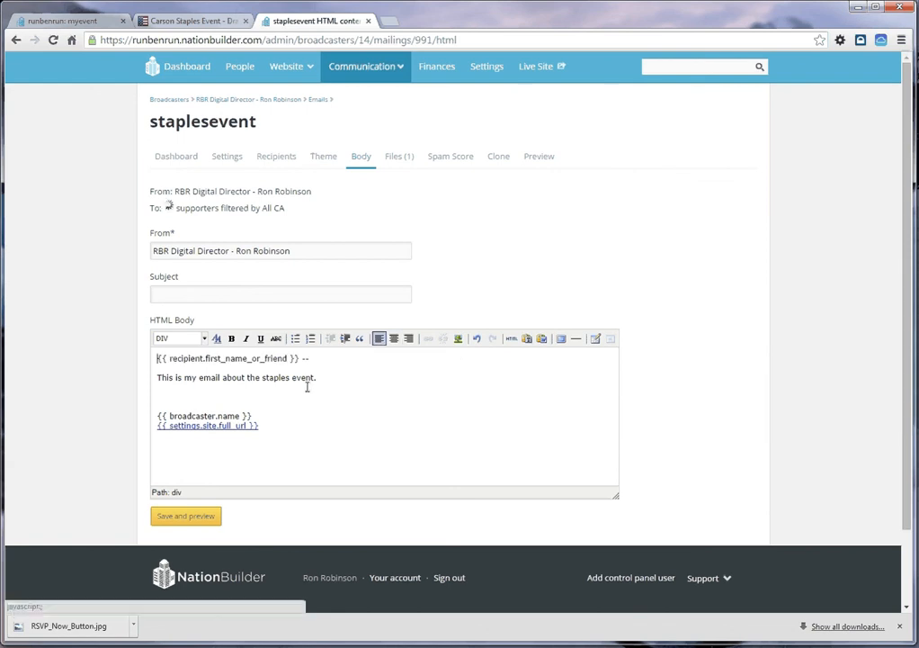
left_click(218, 396)
key("Return")
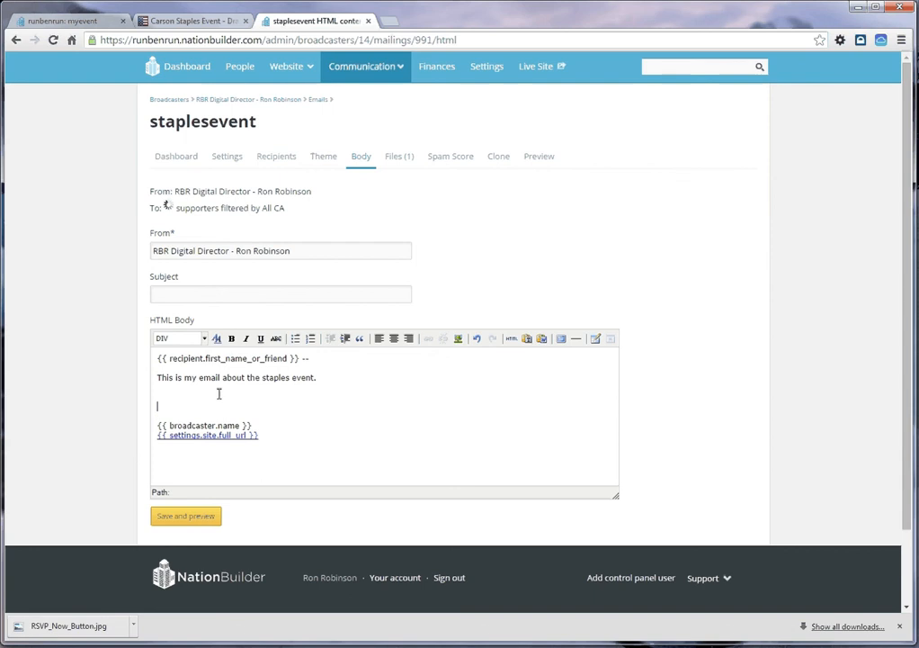
left_click(393, 341)
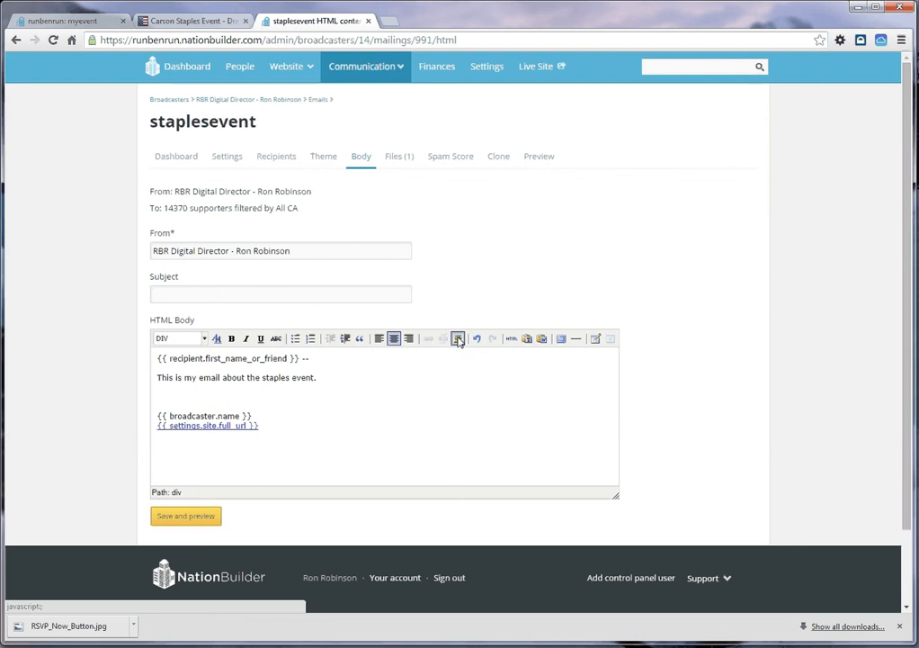
Step: Insert the uploaded RSVP_Now_Button.jpg image on the centered blank line above the broadcaster signature
left_click(458, 339)
left_click_drag(107, 241, 494, 163)
left_click(491, 241)
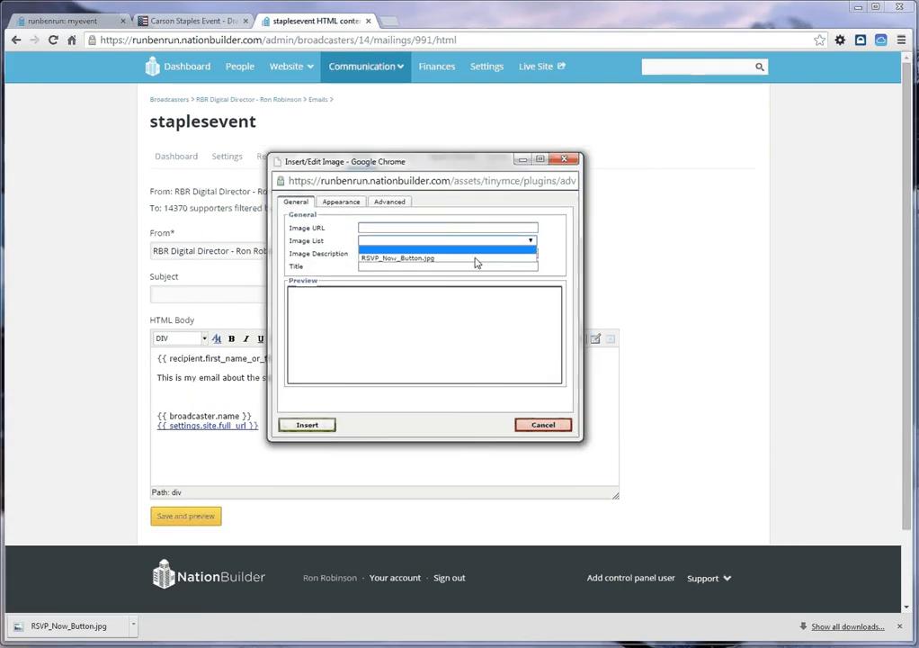
left_click(474, 259)
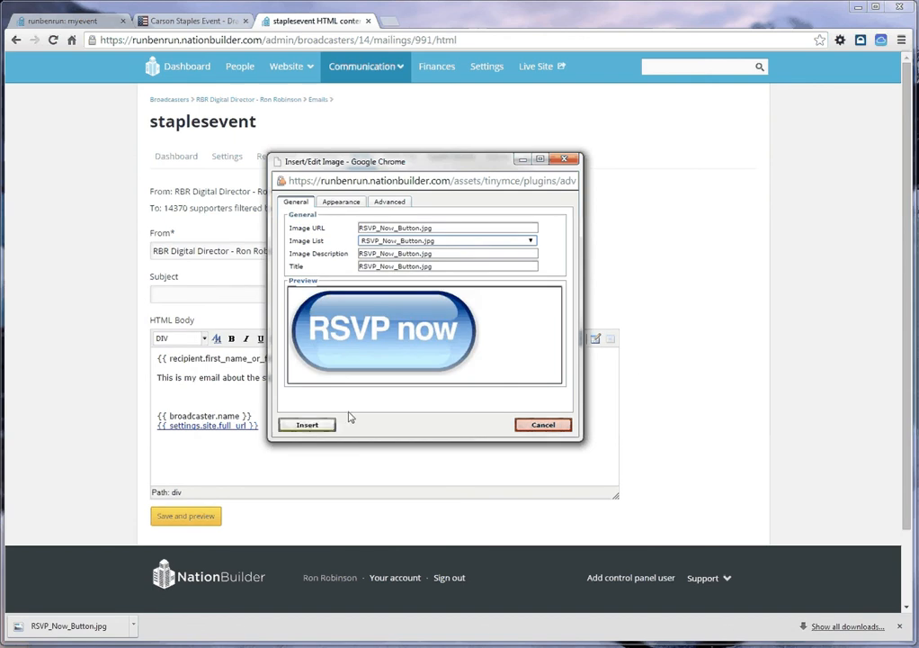
left_click(297, 426)
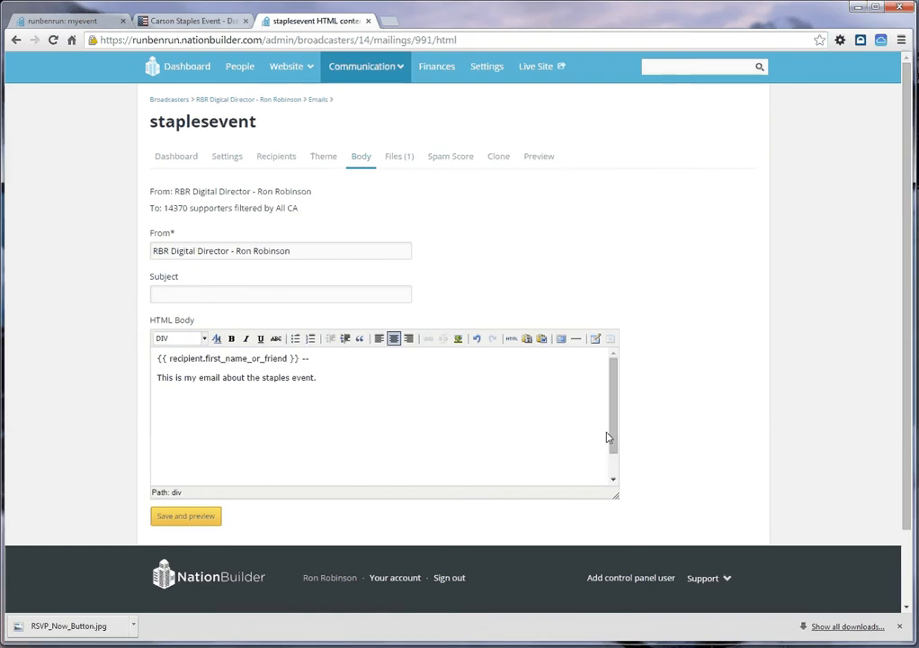
left_click_drag(615, 426, 616, 443)
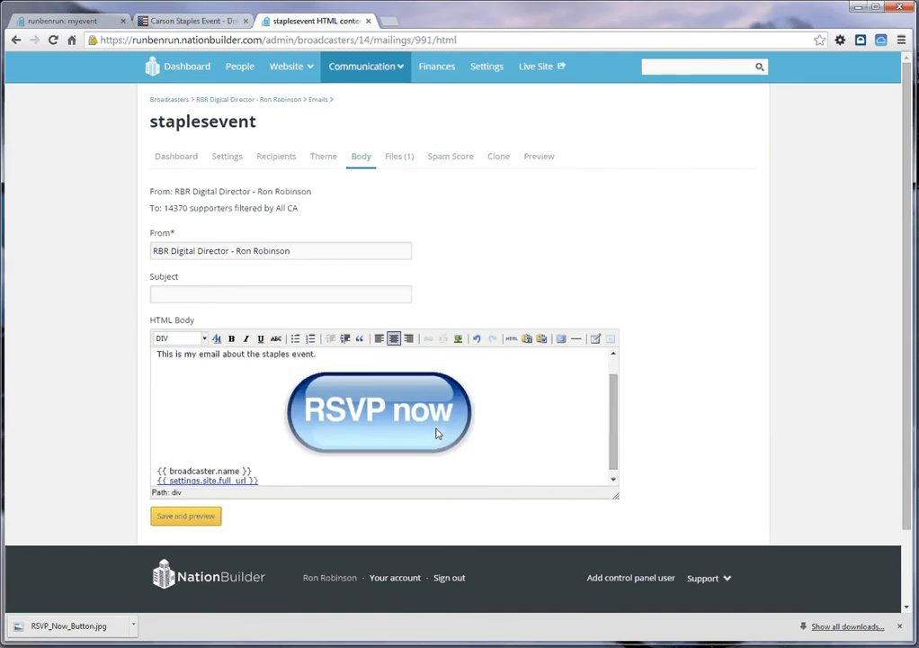
Step: Shrink the RSVP now image proportionally to a small button, well under half its inserted size
left_click(343, 435)
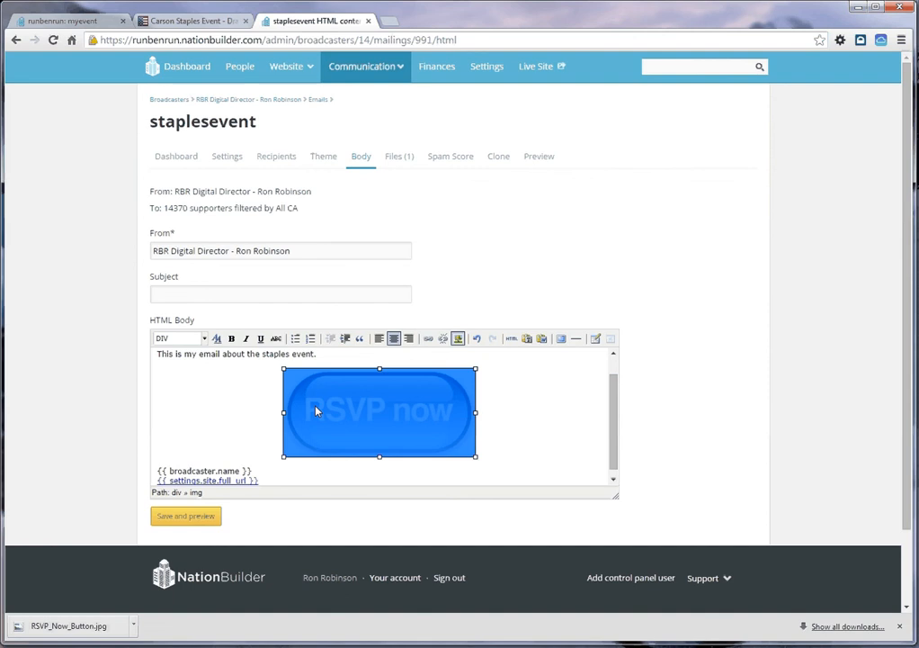
left_click_drag(283, 367, 345, 404)
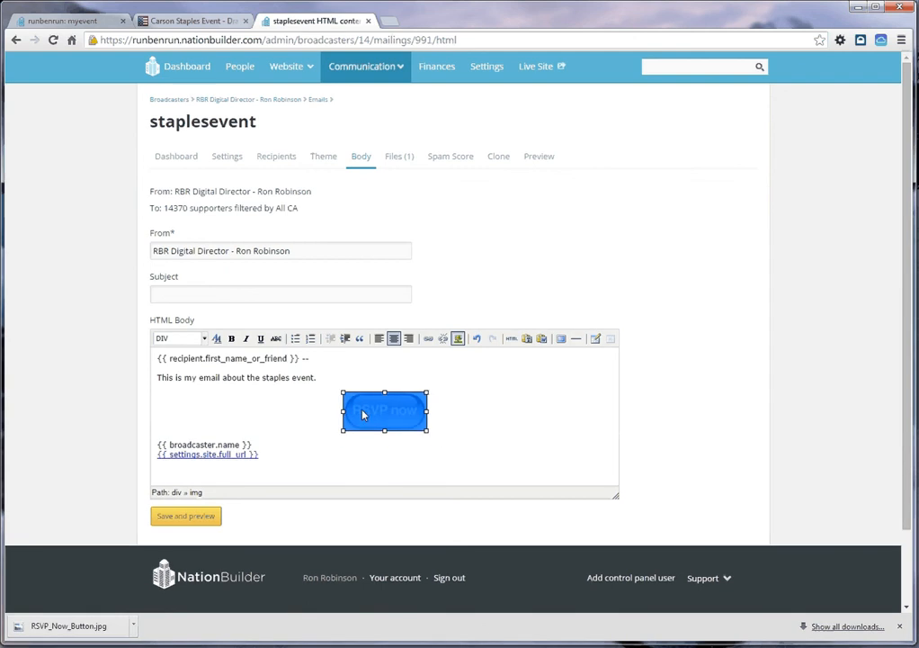
left_click(465, 414)
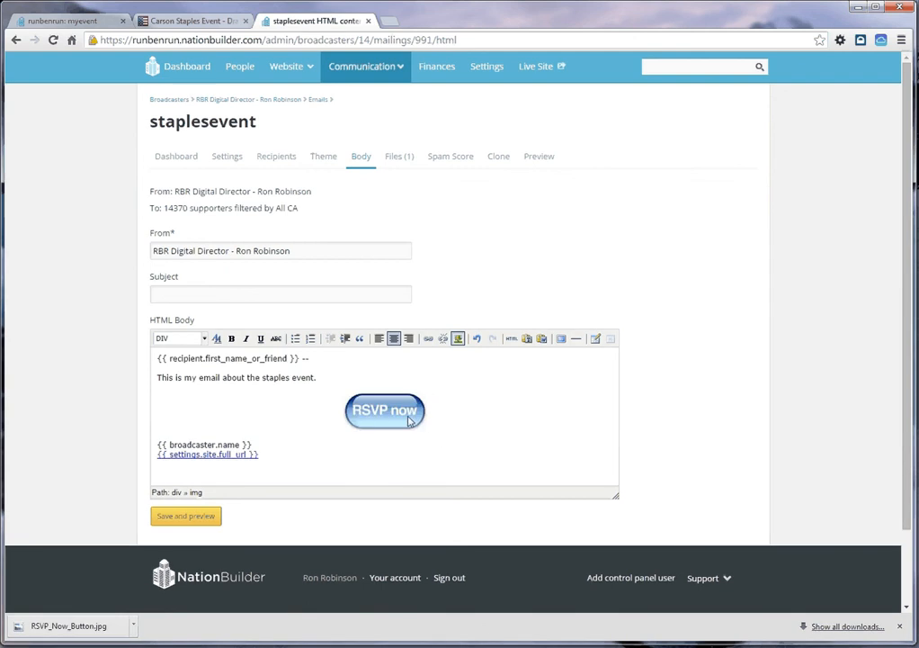
left_click(377, 418)
left_click_drag(347, 395, 359, 402)
left_click(448, 400)
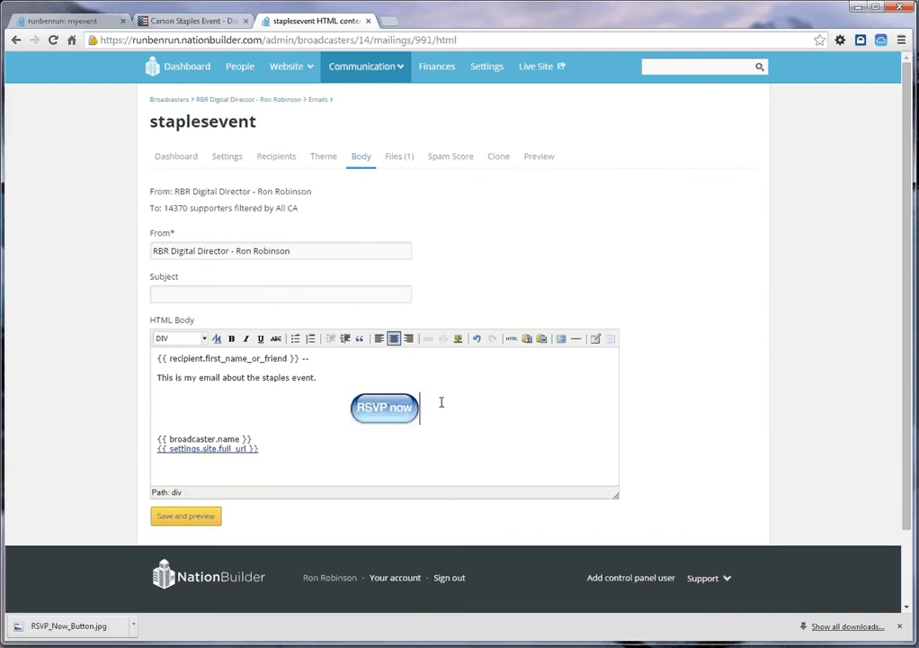
Step: Select the RSVP now image and copy the web address of the Carson Staples Event page
left_click(378, 411)
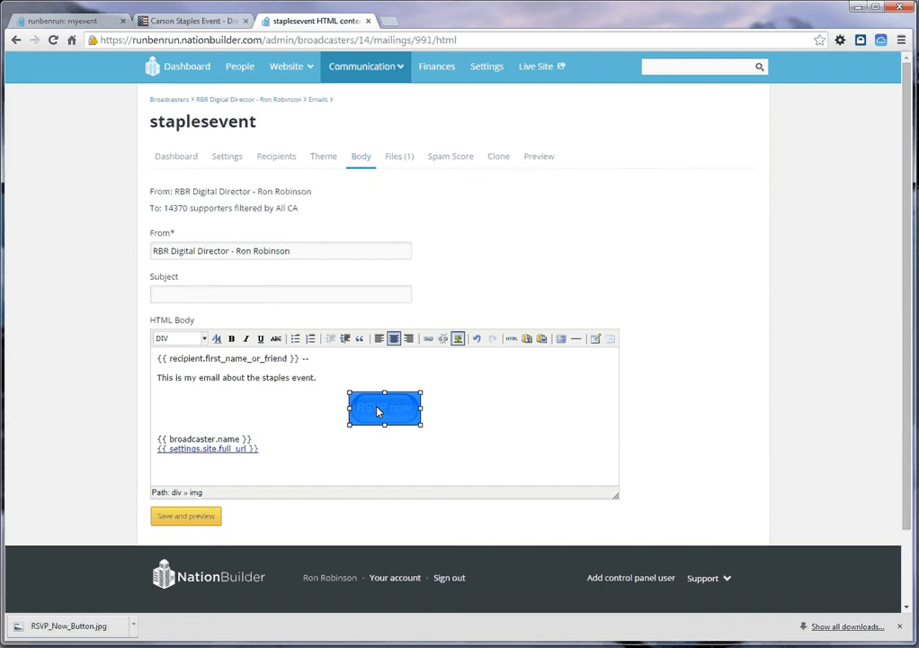
left_click(192, 21)
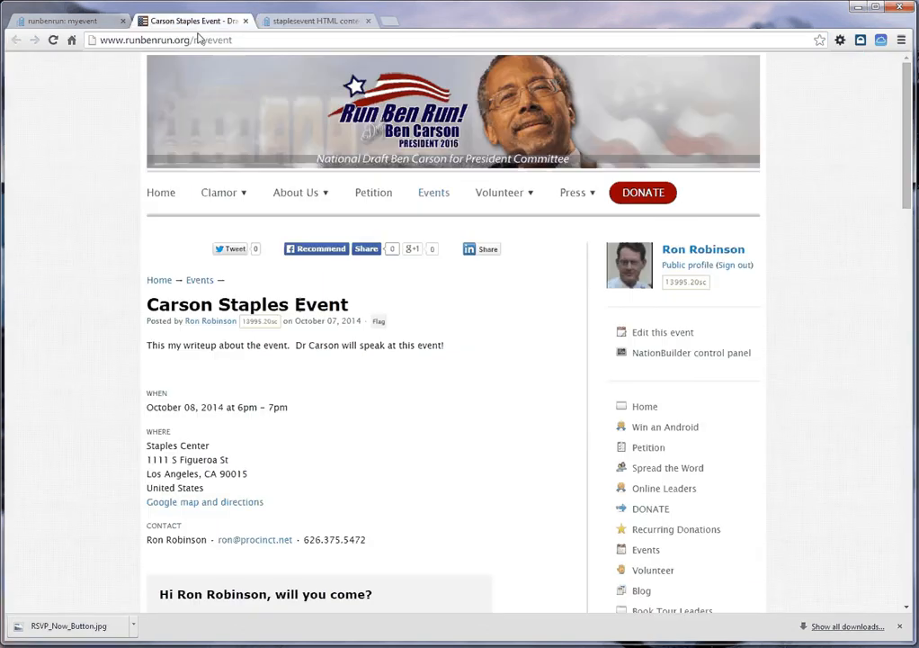
left_click(213, 41)
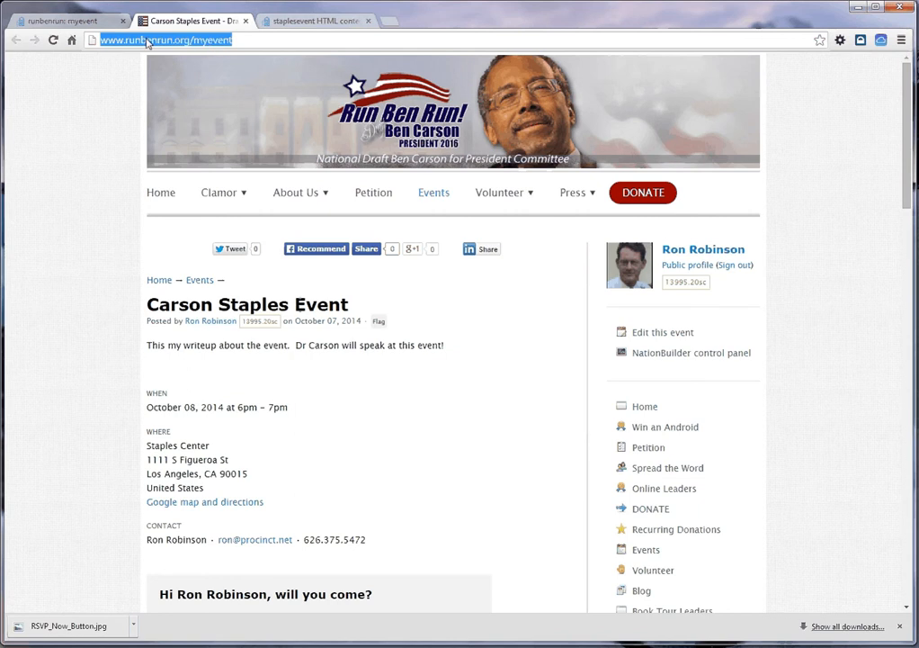
left_click(258, 40)
left_click_drag(258, 40, 94, 39)
key("ctrl+c")
left_click(341, 25)
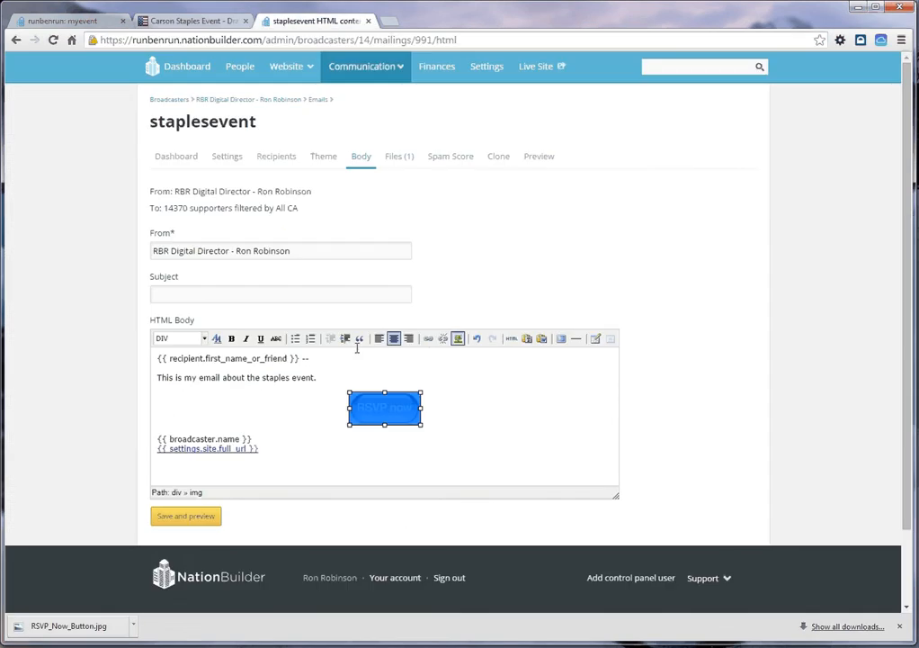
left_click(428, 339)
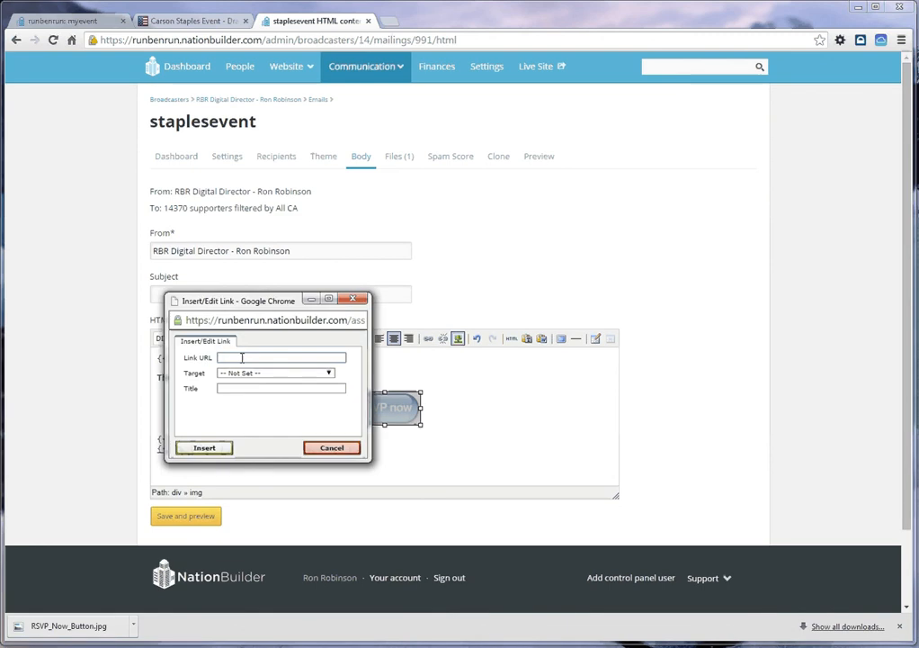
left_click(241, 357)
key("ctrl+v")
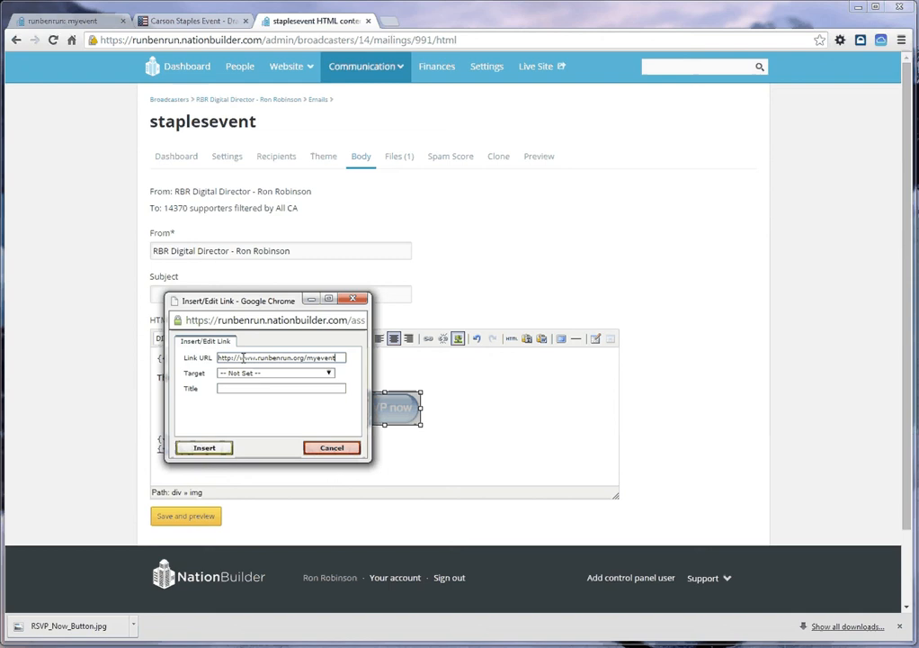
left_click(300, 373)
left_click(300, 398)
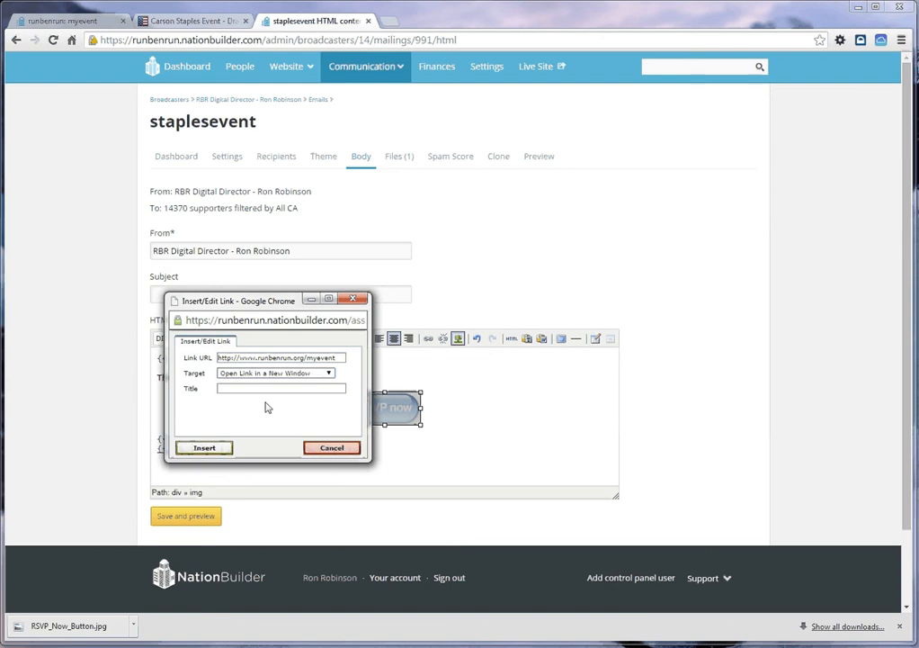
left_click(236, 388)
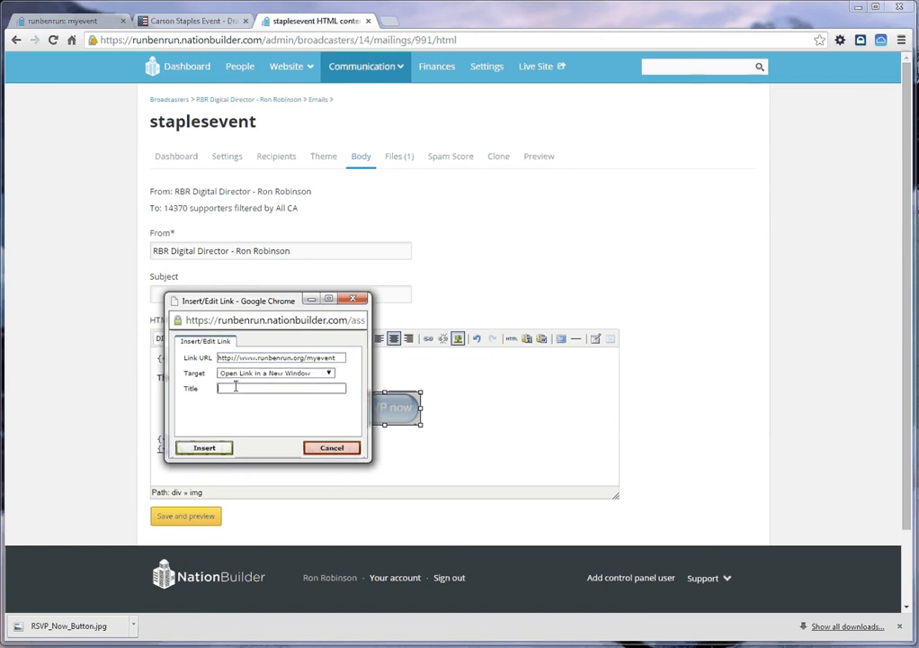
type("RSVP Now")
left_click(195, 449)
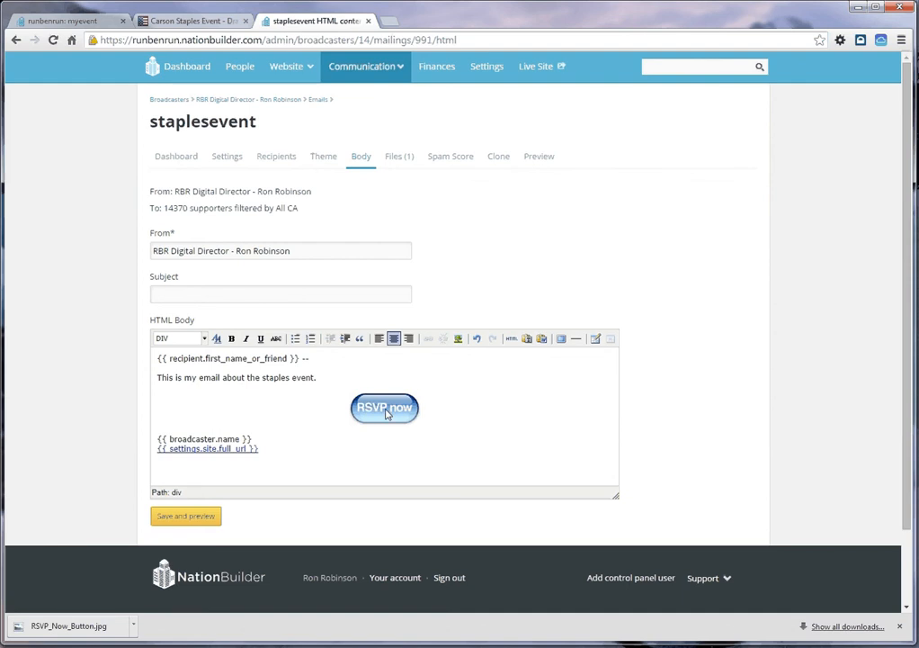
Step: Review the Carson Staples Event page that the RSVP button links to, and return to the email body
left_click(182, 25)
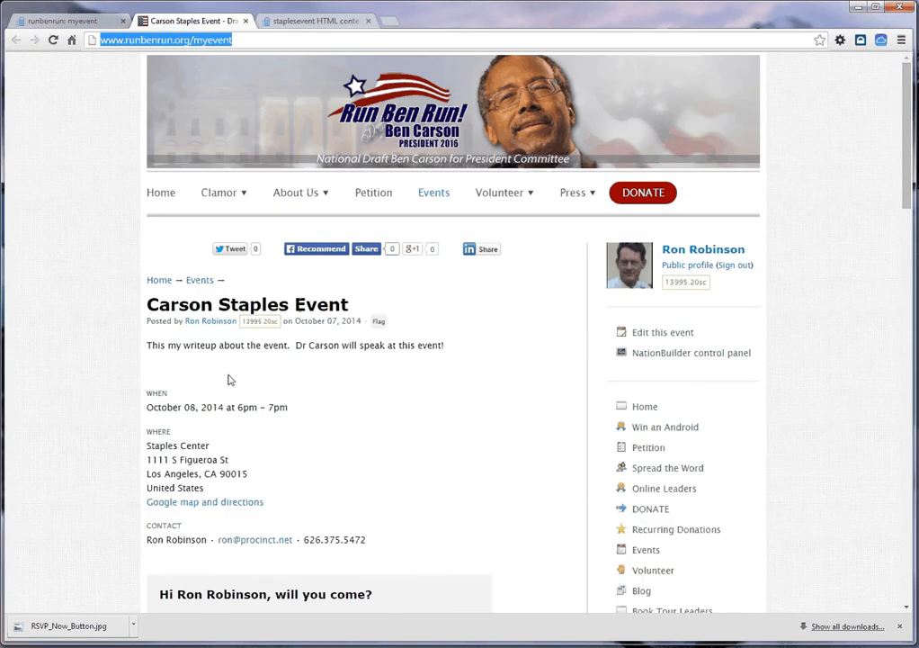
scroll(229, 380, "down", 4)
scroll(231, 379, "up", 4)
key("ctrl+Tab")
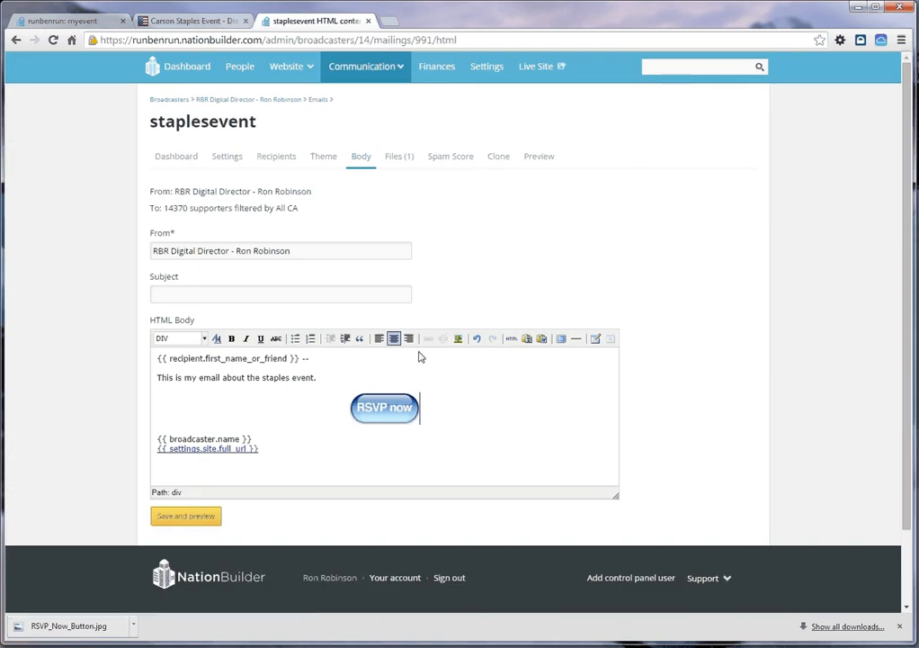
left_click(382, 413)
left_click(262, 378)
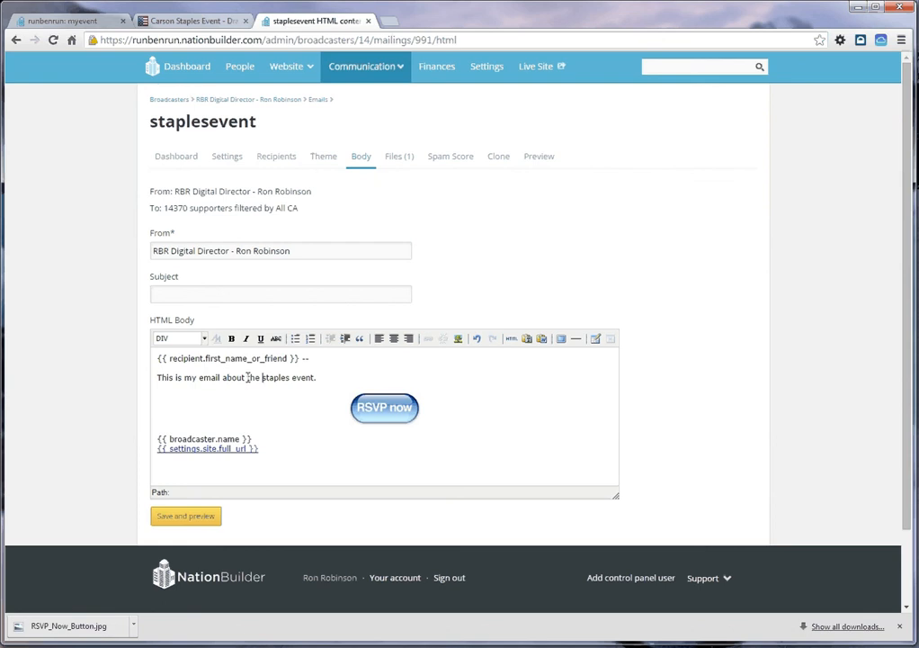
left_click_drag(246, 378, 314, 377)
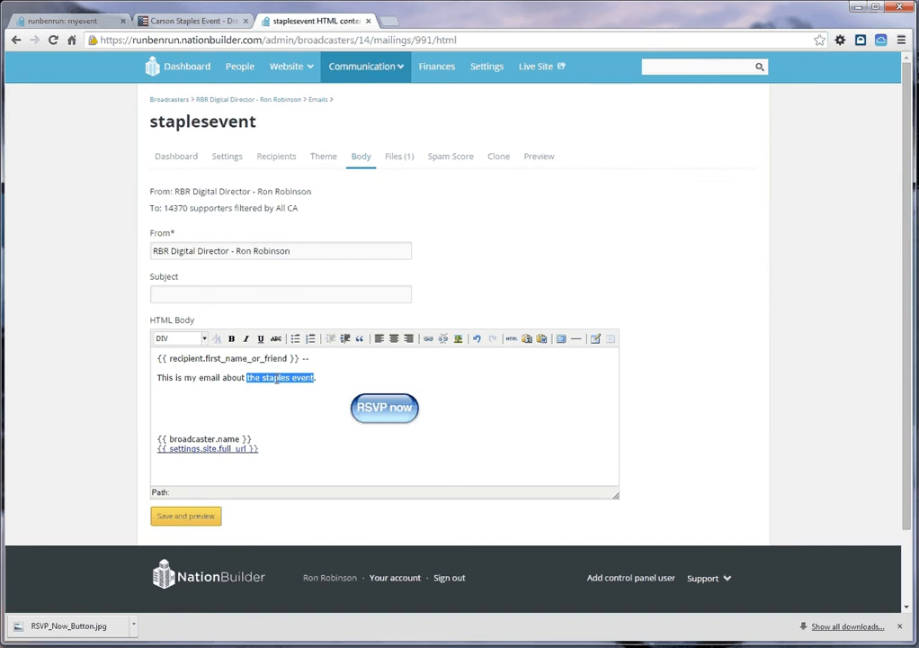
left_click(428, 339)
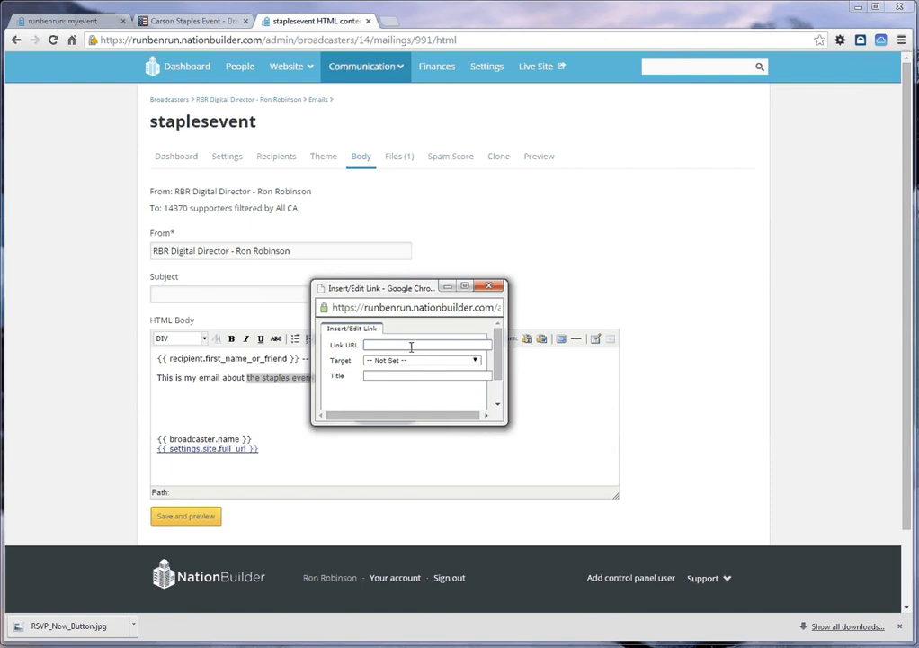
left_click(404, 344)
key("ctrl+v")
left_click(423, 360)
left_click(424, 386)
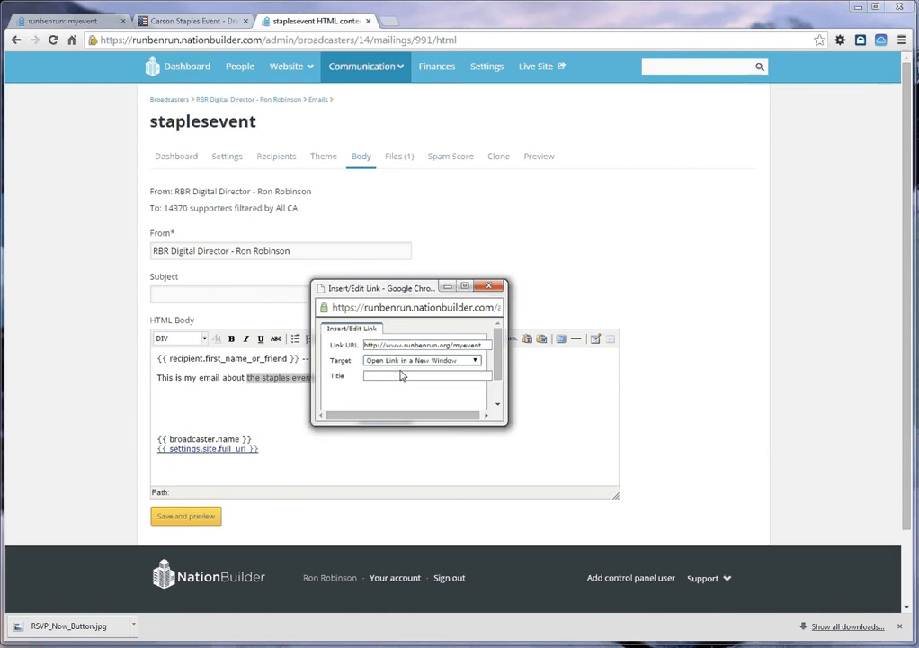
left_click(404, 375)
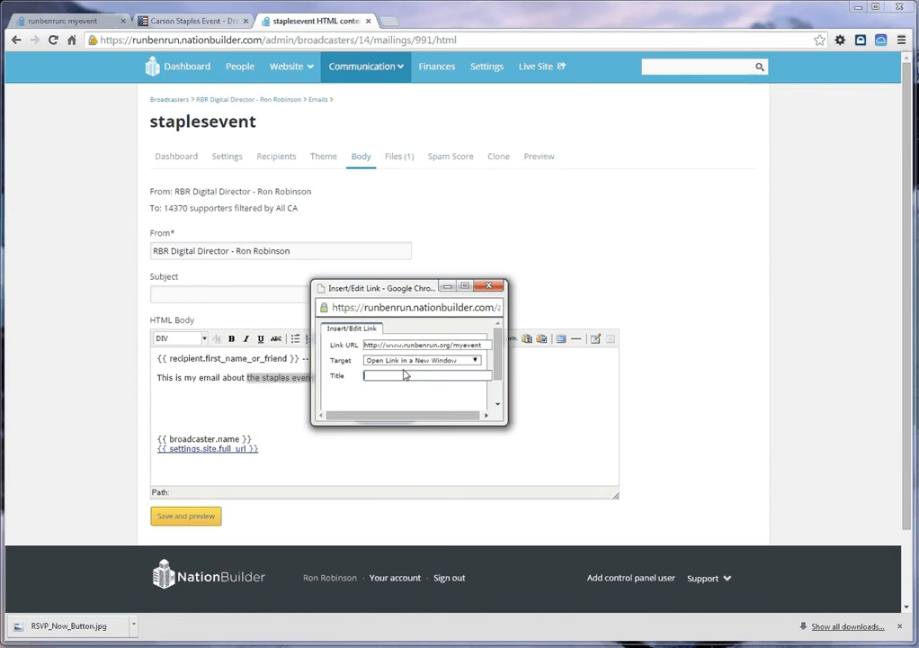
type("RSVP Now")
left_click_drag(498, 430, 640, 475)
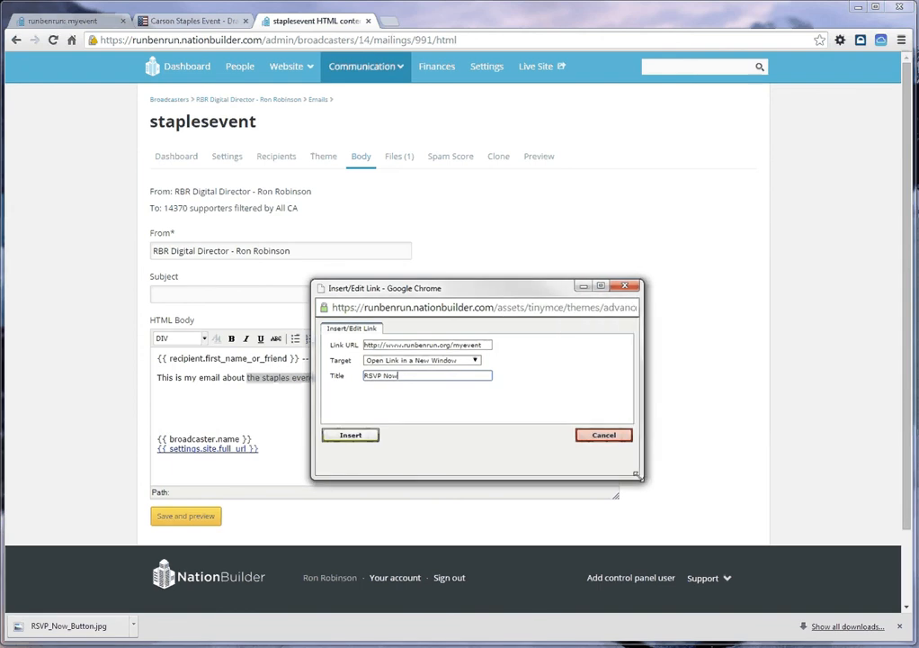
left_click(343, 443)
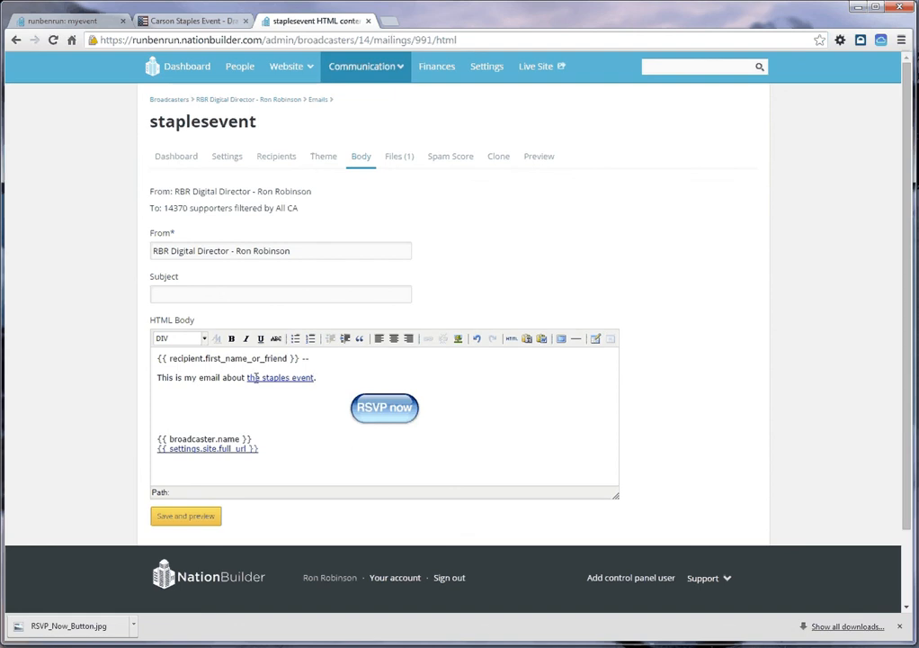
left_click_drag(250, 377, 375, 411)
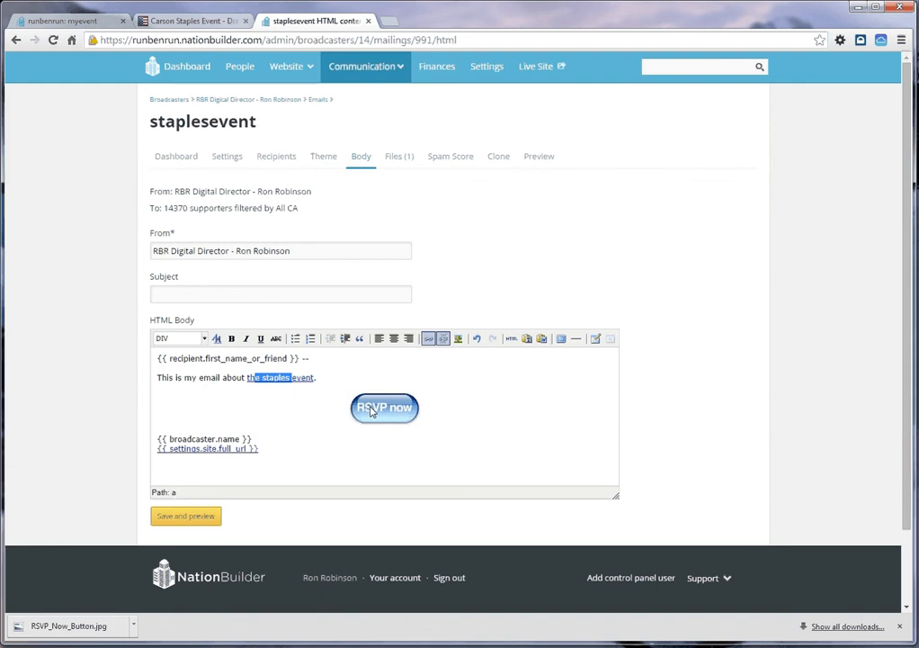
left_click(163, 515)
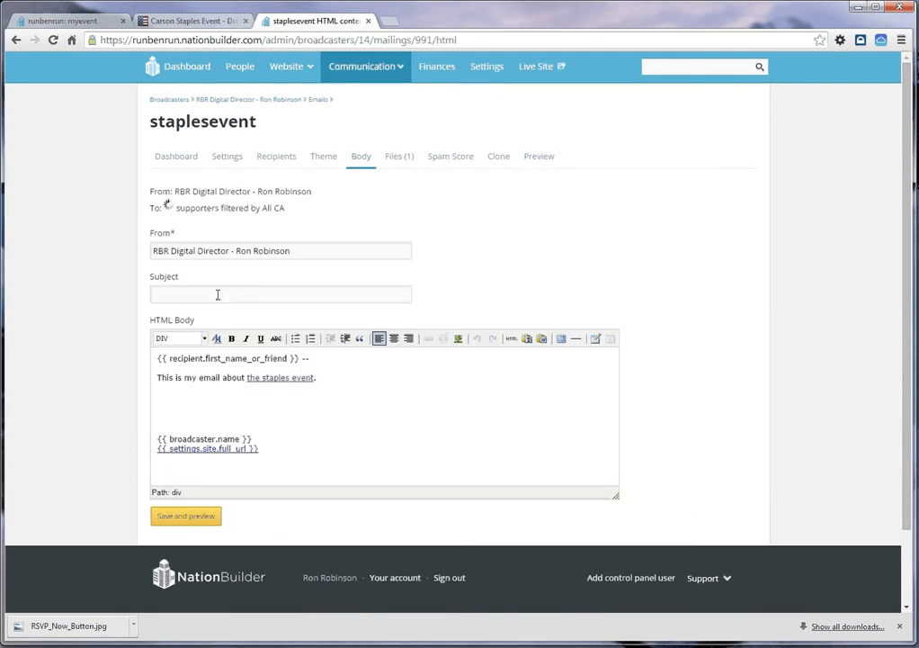
Step: Enter the email subject "Carson Staples Event in LA"
left_click(218, 295)
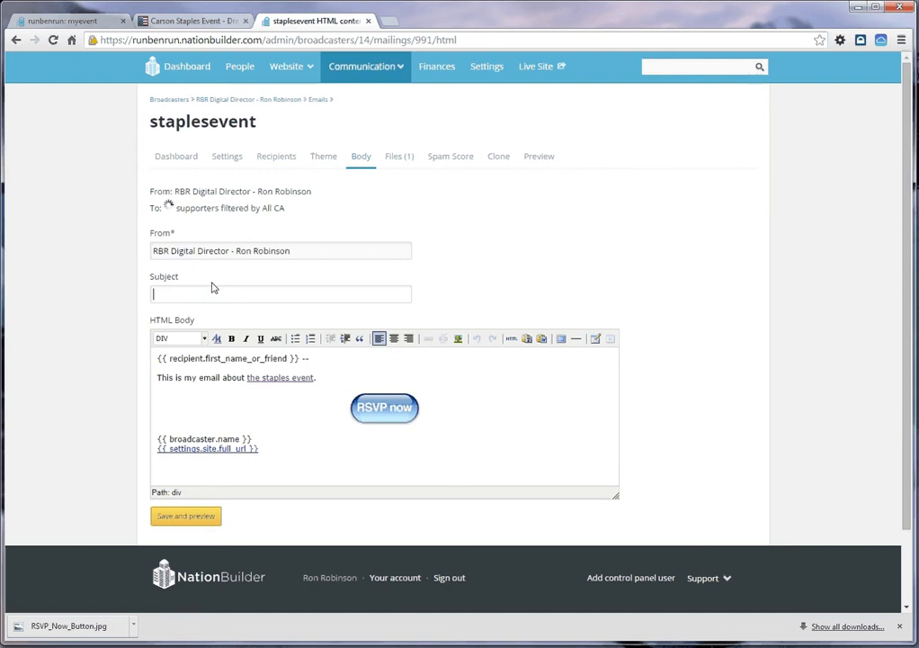
type("Casron Sta")
type("le")
key("BackSpace")
key("BackSpace")
type("ples")
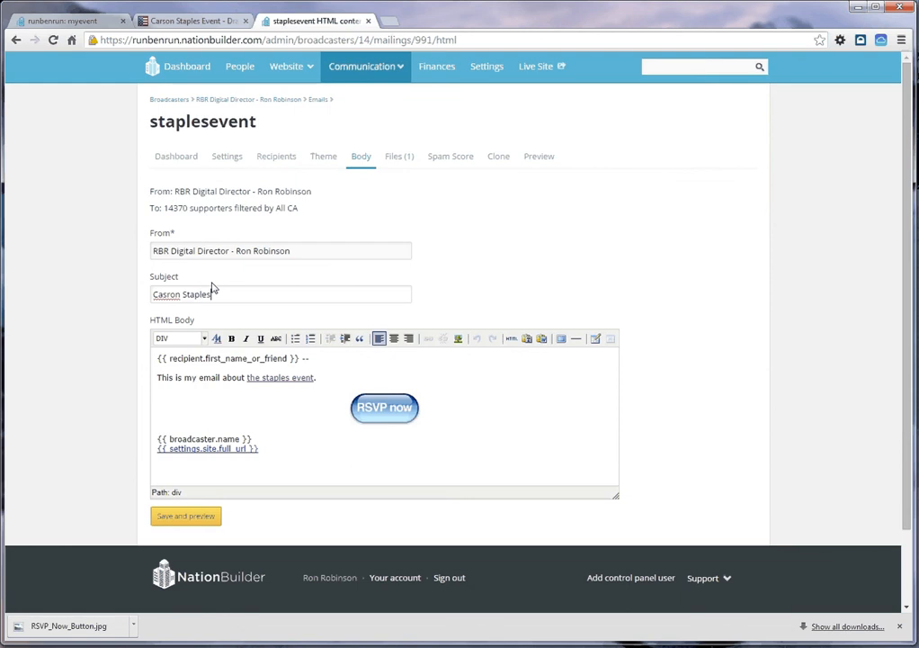
type(" Event in LA")
left_click(162, 294)
type("r")
key("Delete")
Step: Replace "LA" with "Los Angeles" at the end of the email subject
left_click_drag(281, 294, 144, 293)
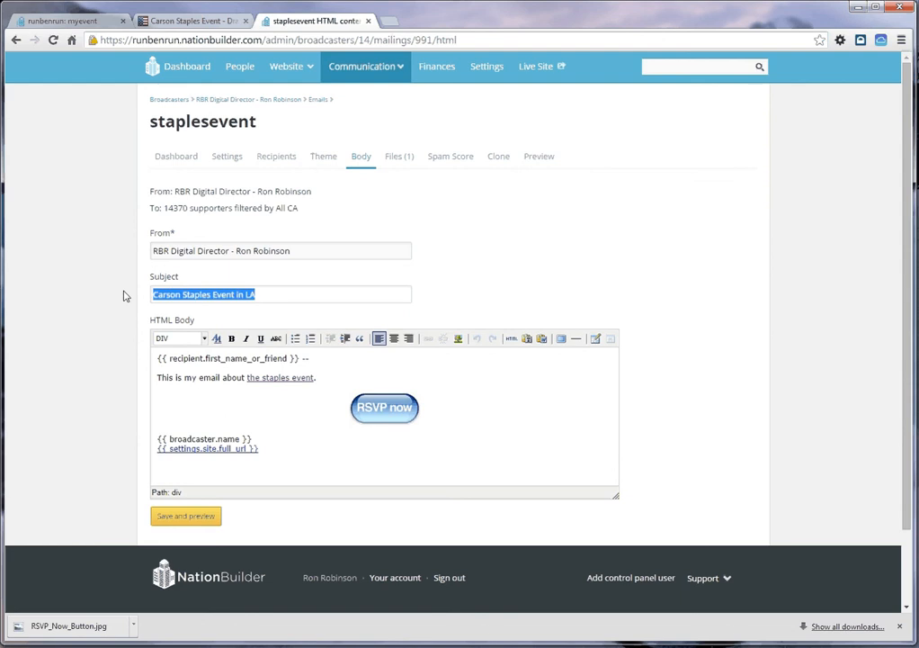
left_click(298, 293)
left_click_drag(291, 293, 127, 289)
left_click(267, 293)
key("BackSpace")
key("BackSpace")
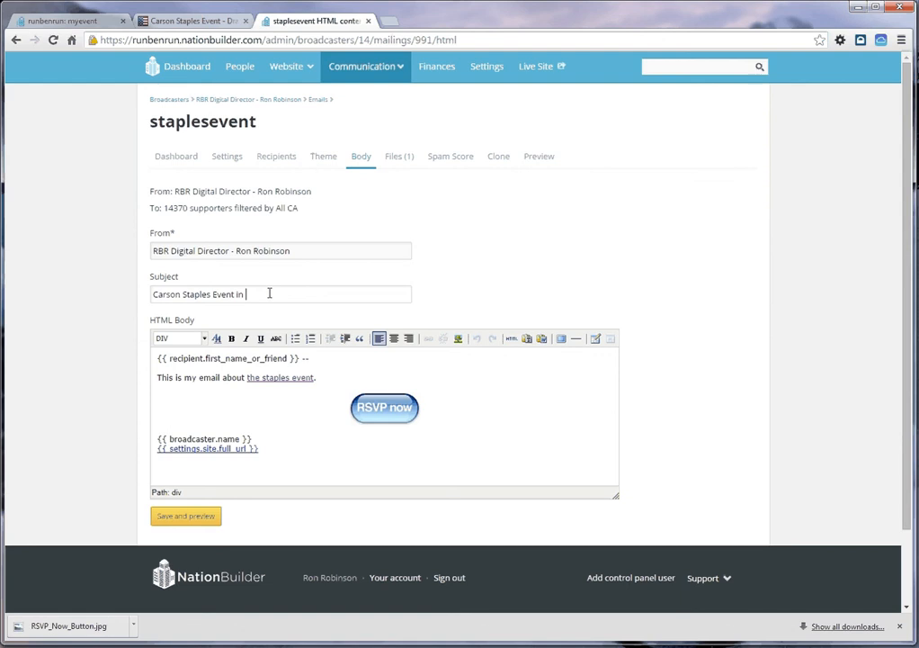
type("Los Angeles")
Step: Step through the email subject character by character to check its length
left_click_drag(300, 295, 117, 287)
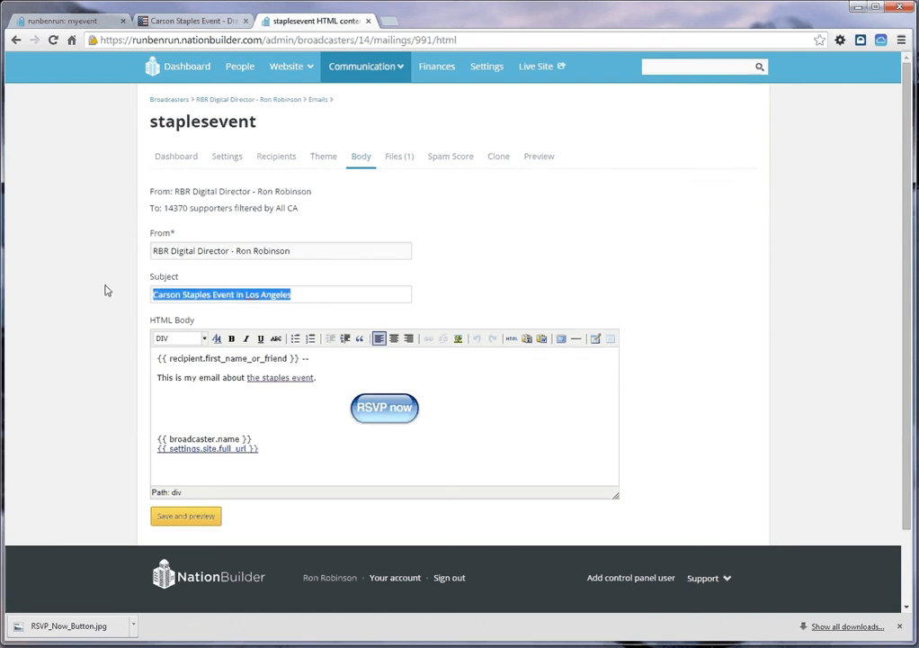
left_click(150, 294)
key("Right")
key("Right")
key("Right")
key("Right")
key("Right")
key("Right")
key("Right")
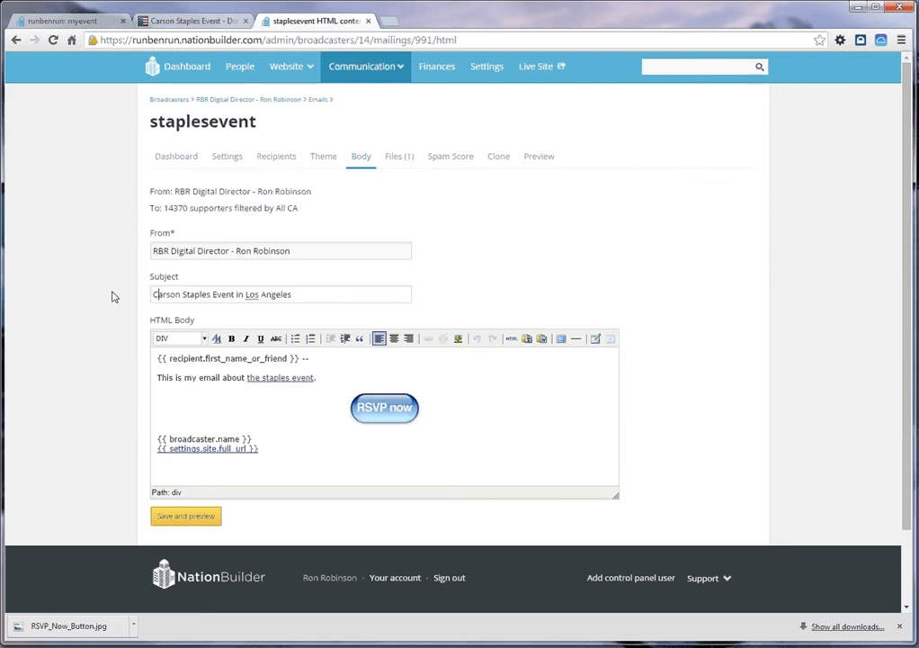
key("Right")
key("Right")
key("Right")
key("Right")
key("Right")
key("Right")
key("Right")
key("Right")
key("Right")
key("Right")
key("Right")
key("Right")
key("Right")
key("Right")
key("Right")
key("Right")
key("Right")
key("Right")
key("Right")
key("Right")
key("Right")
key("Right")
key("Right")
key("Right")
key("Right")
key("Right")
key("Right")
key("Right")
Step: Save the staplesevent email with its new subject and open its preview
key("Return")
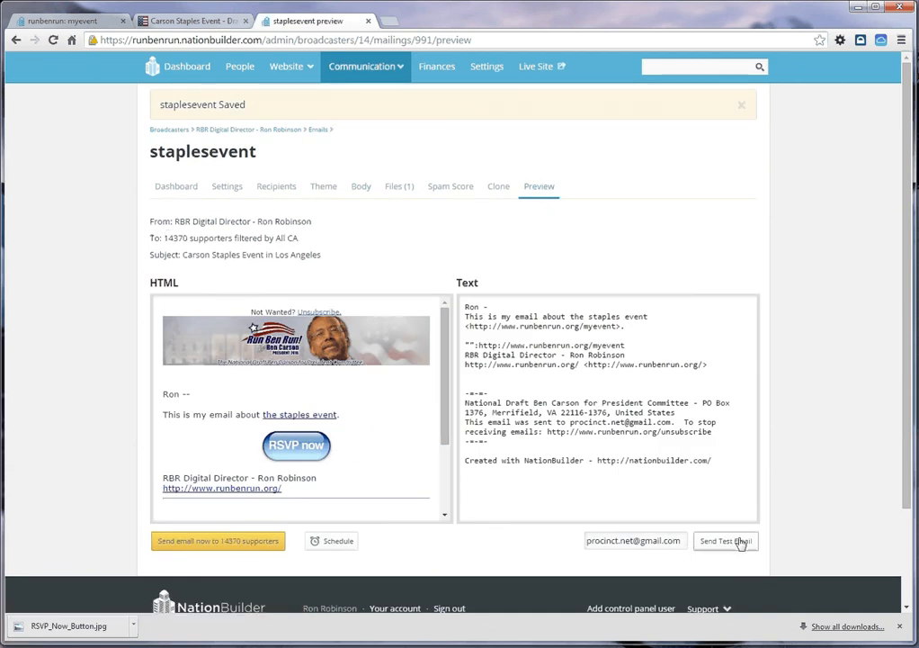
Step: Send a test of the staplesevent email to the prefilled test address
left_click_drag(680, 540, 564, 545)
left_click(680, 540)
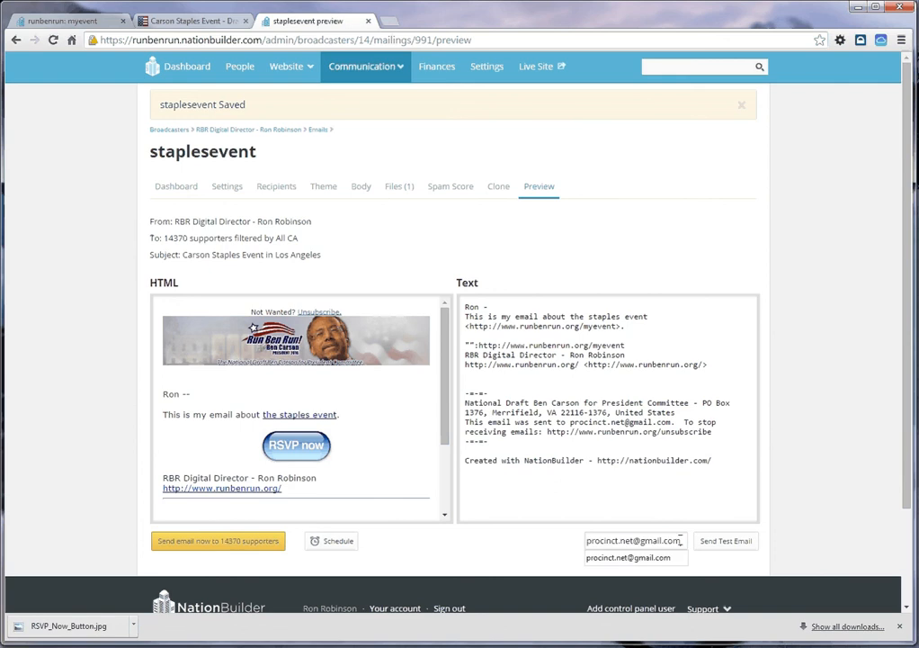
left_click_drag(681, 541, 591, 543)
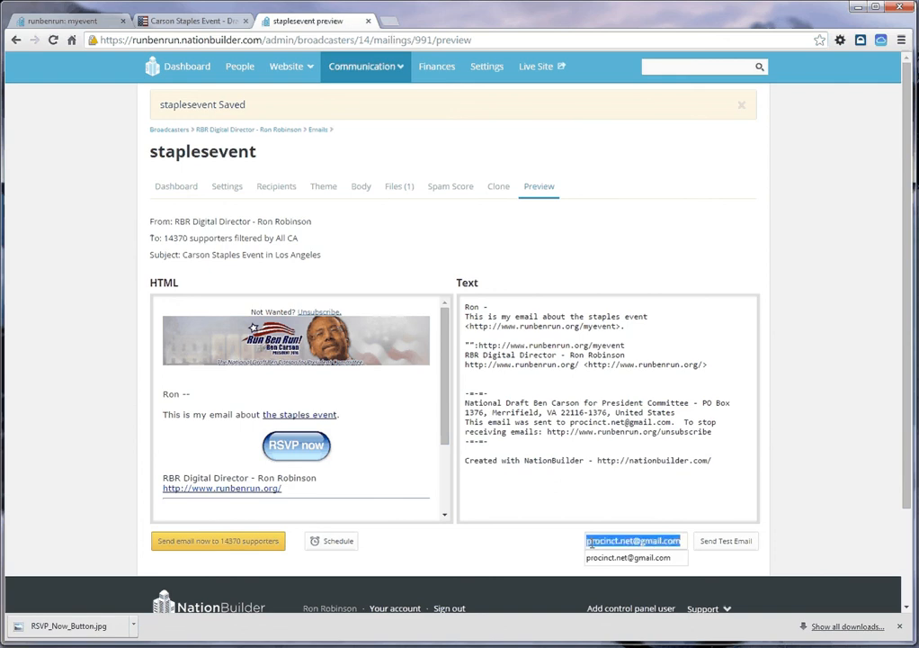
left_click(723, 543)
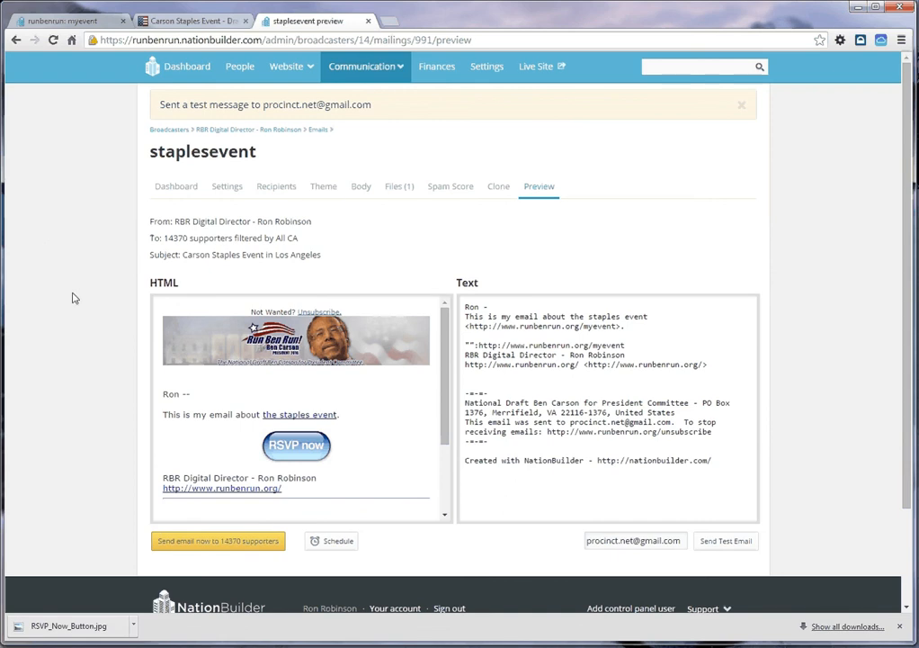
Step: View the staplesevent recipients and start a filter in the People list for primary address state California
left_click(275, 192)
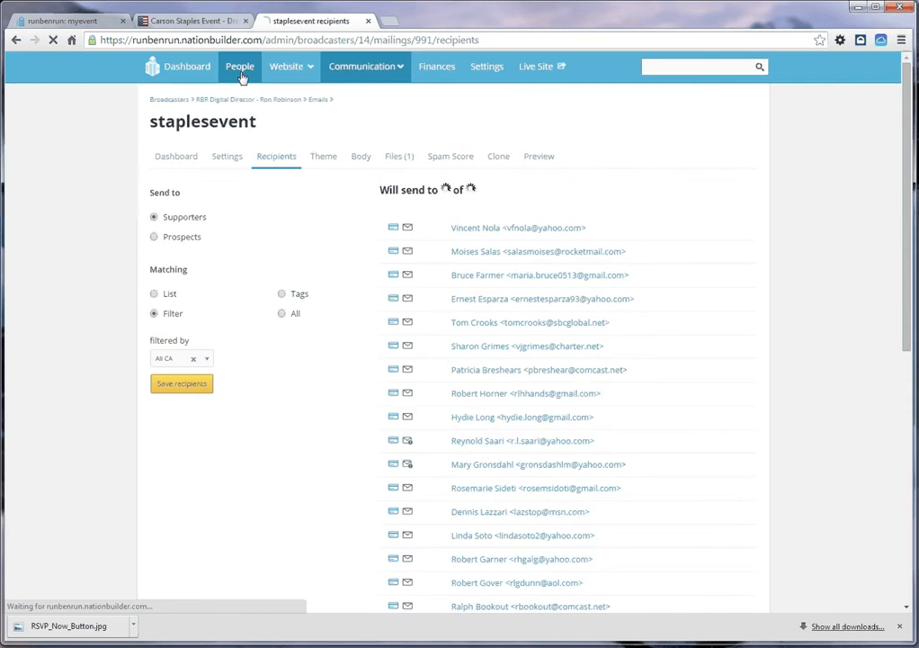
left_click(241, 78)
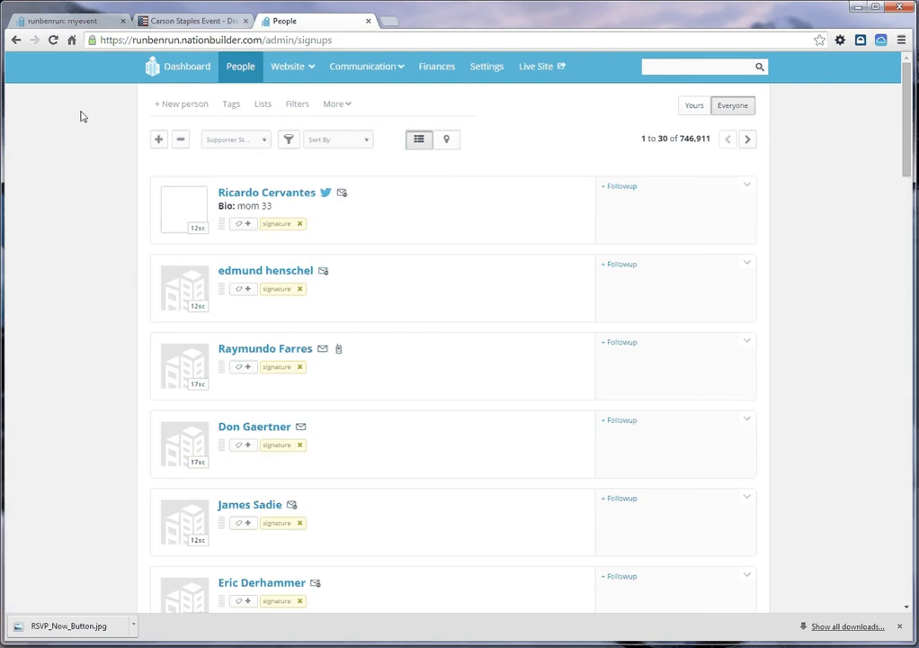
left_click(288, 143)
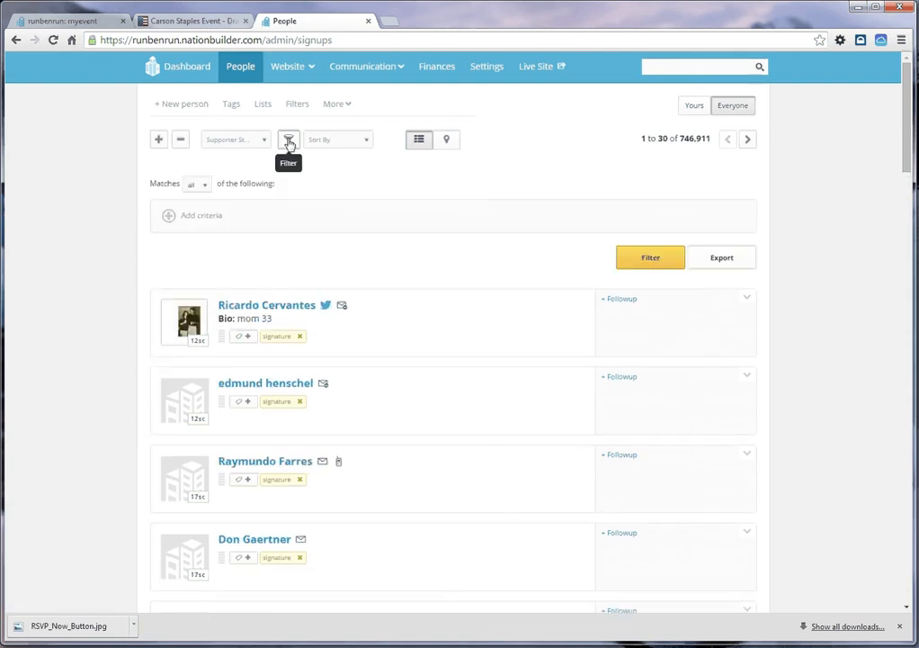
left_click(165, 217)
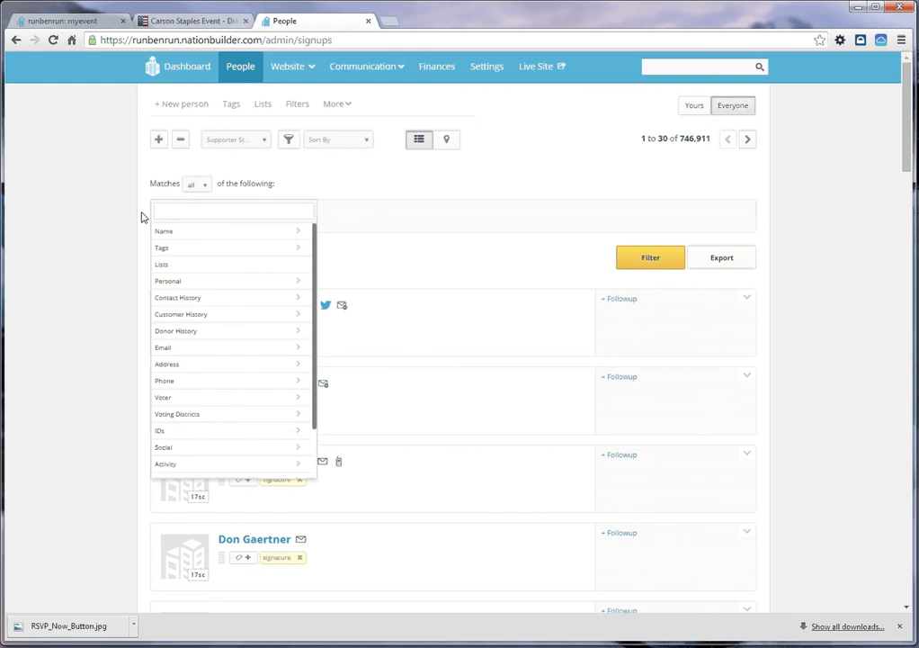
left_click(224, 365)
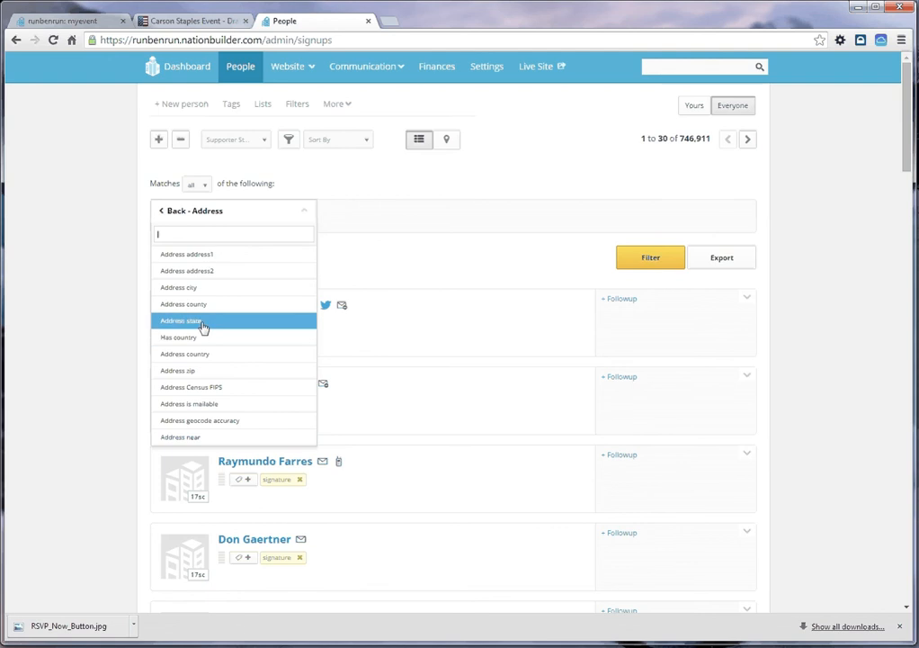
key("Return")
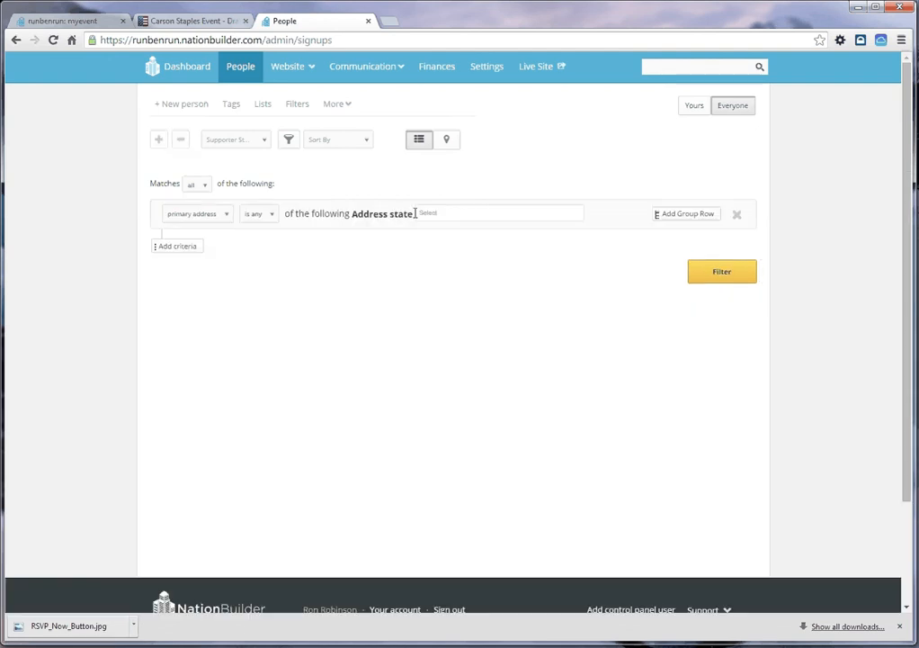
left_click(421, 214)
type("calif")
left_click(441, 231)
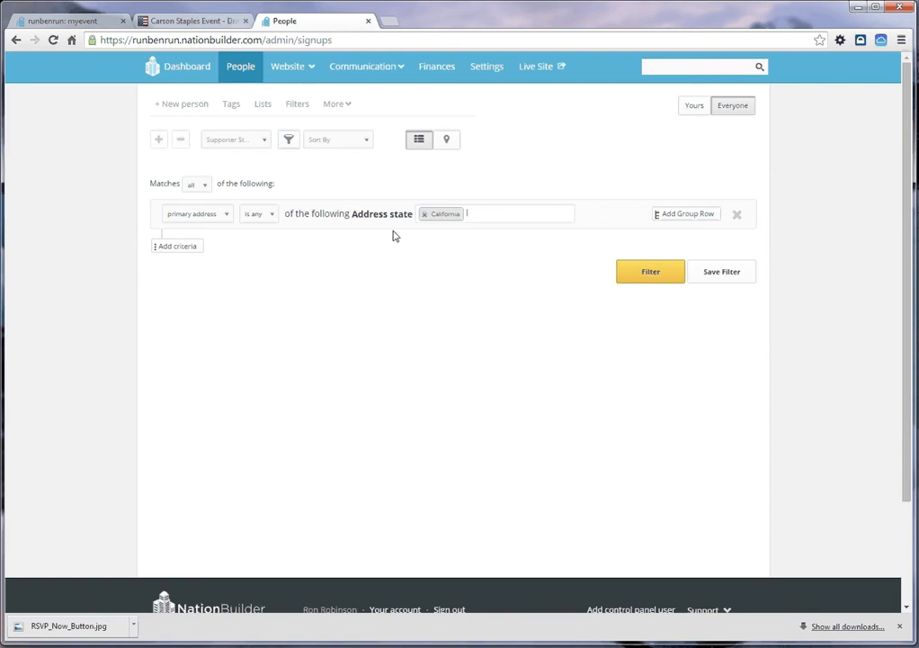
Step: Add "is emailable" and "is callable" conditions to the California filter group and run the filter
left_click(684, 217)
left_click(757, 371)
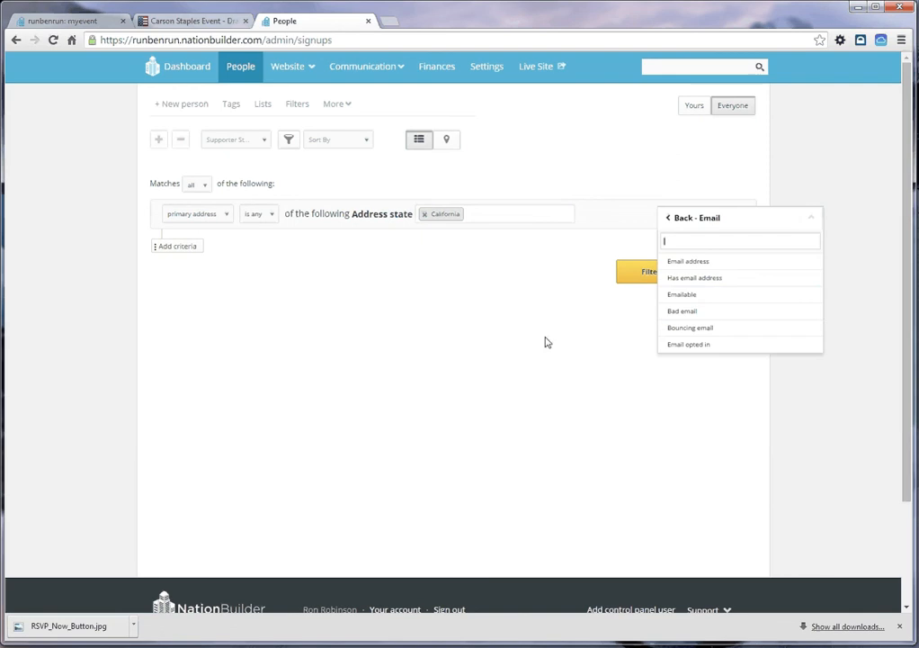
left_click(681, 296)
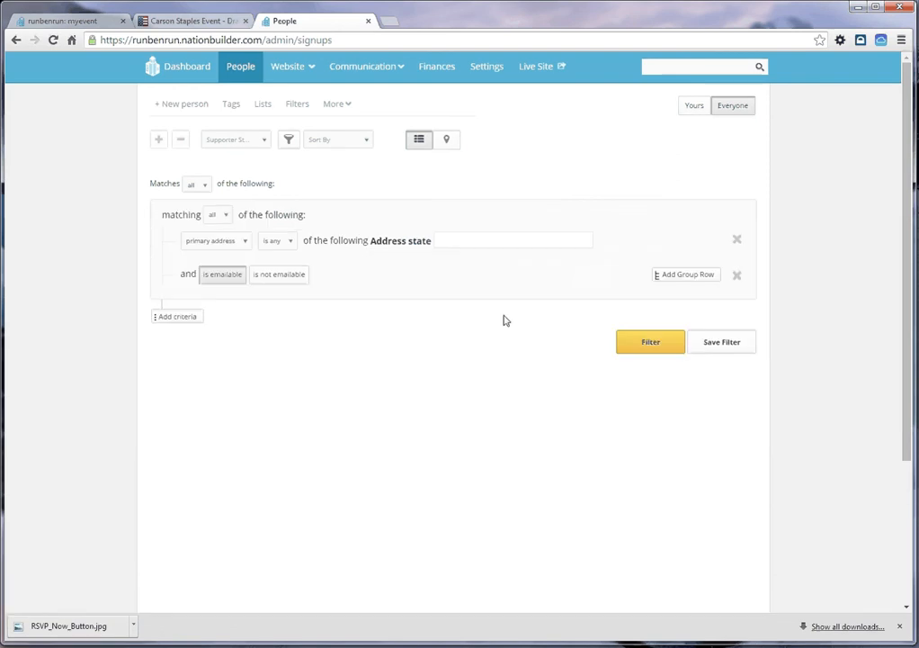
left_click(691, 276)
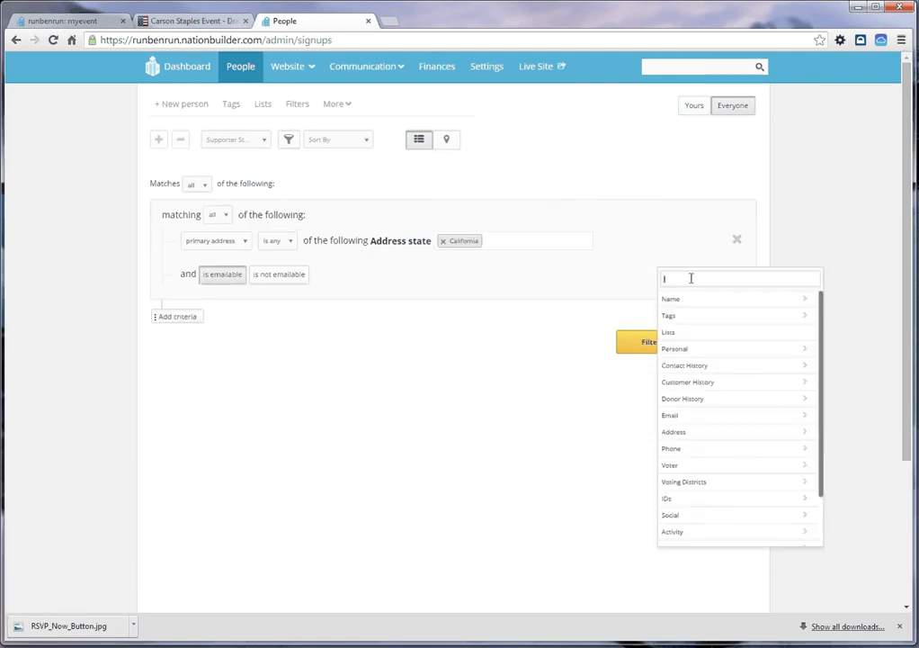
left_click(728, 449)
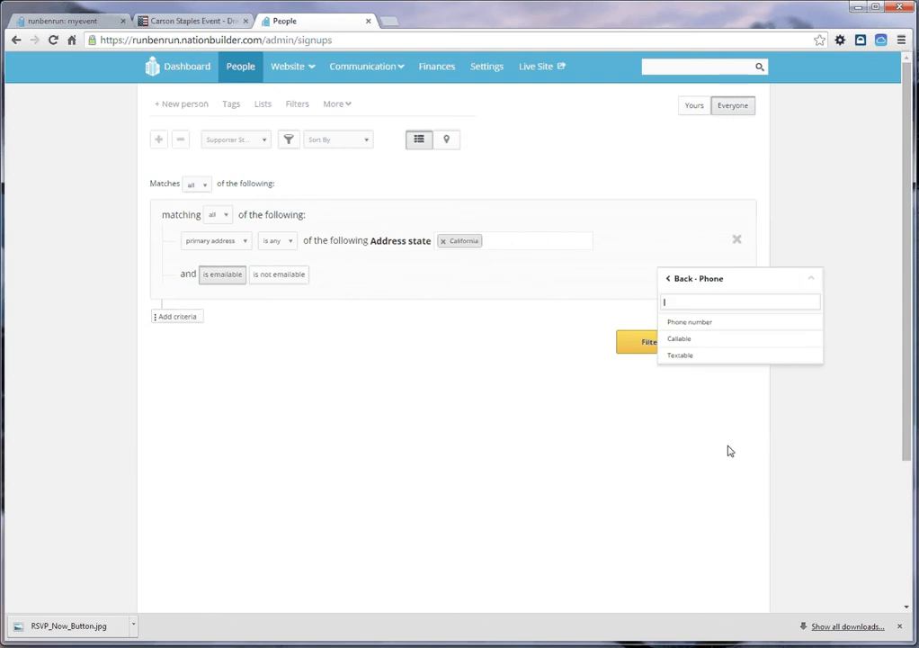
left_click(667, 339)
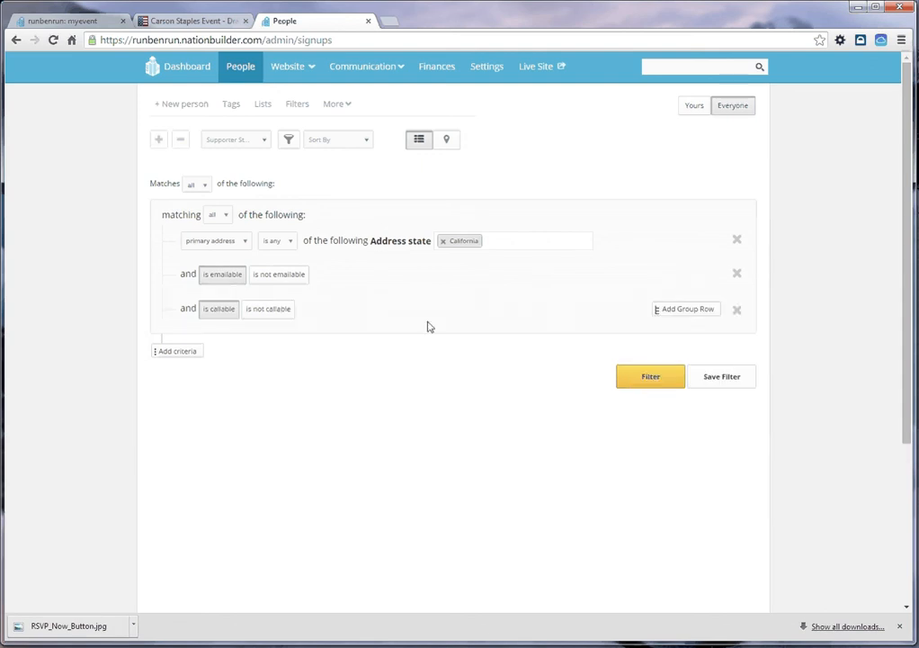
left_click(643, 385)
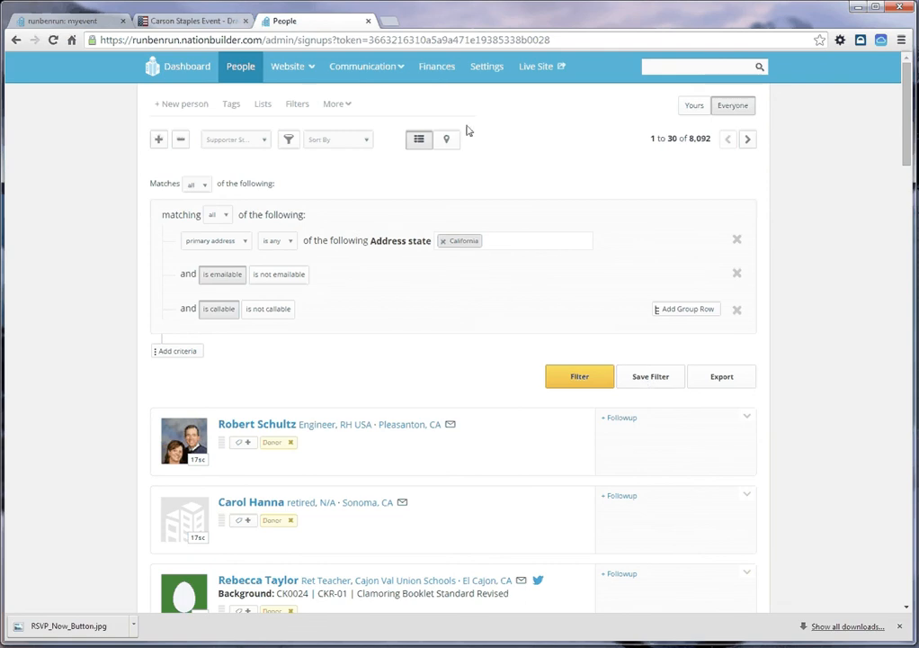
Step: Go back to the staplesevent email, check its spam score and reopen its preview
left_click(15, 40)
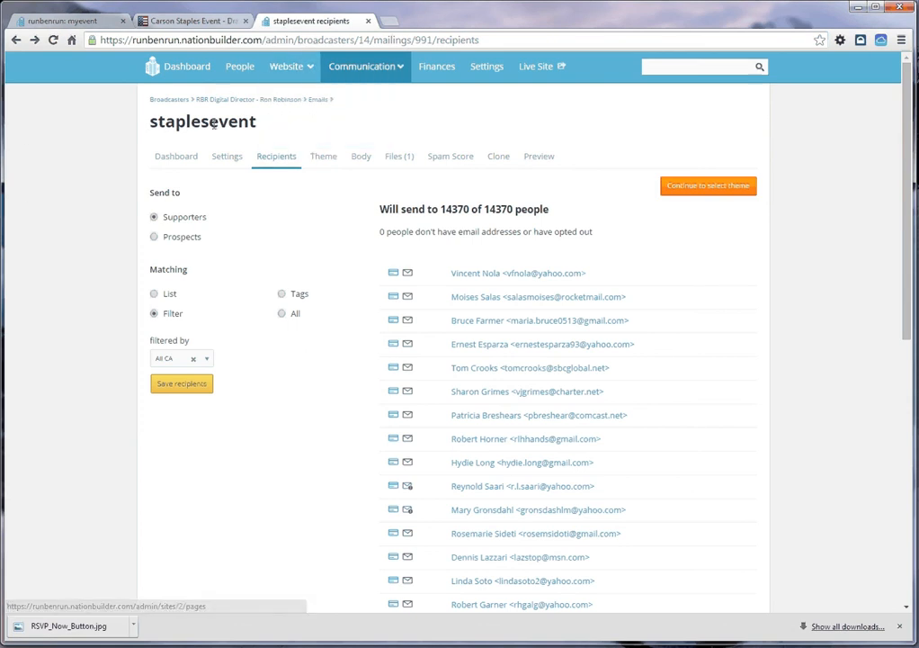
left_click(449, 158)
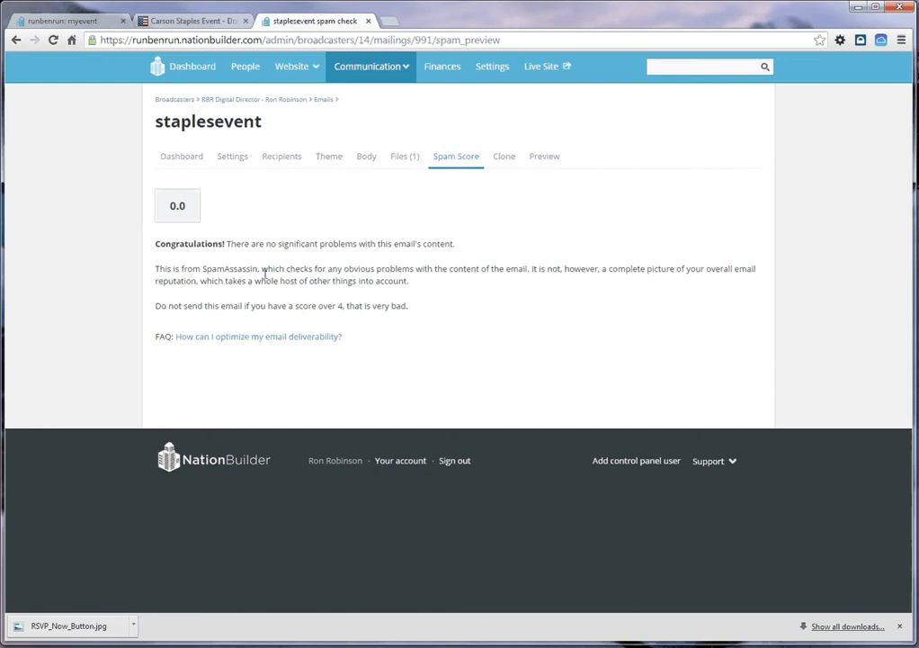
double_click(164, 205)
left_click(95, 209)
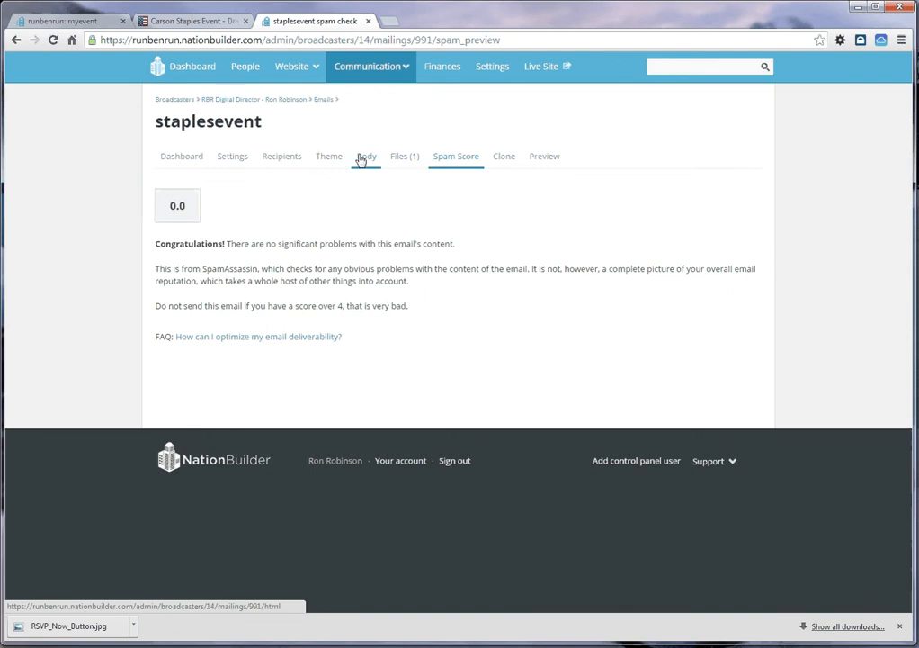
left_click(542, 162)
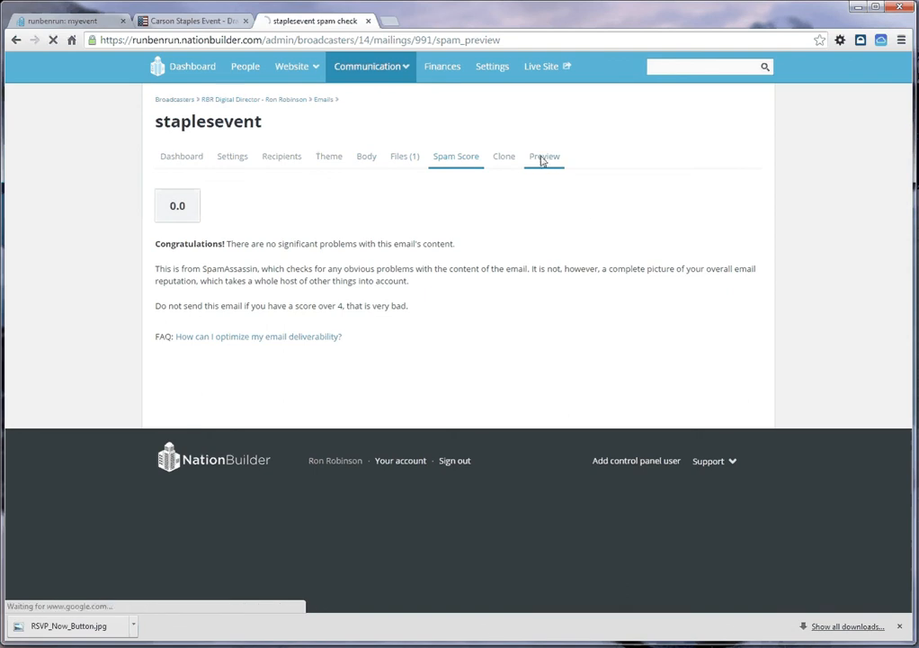